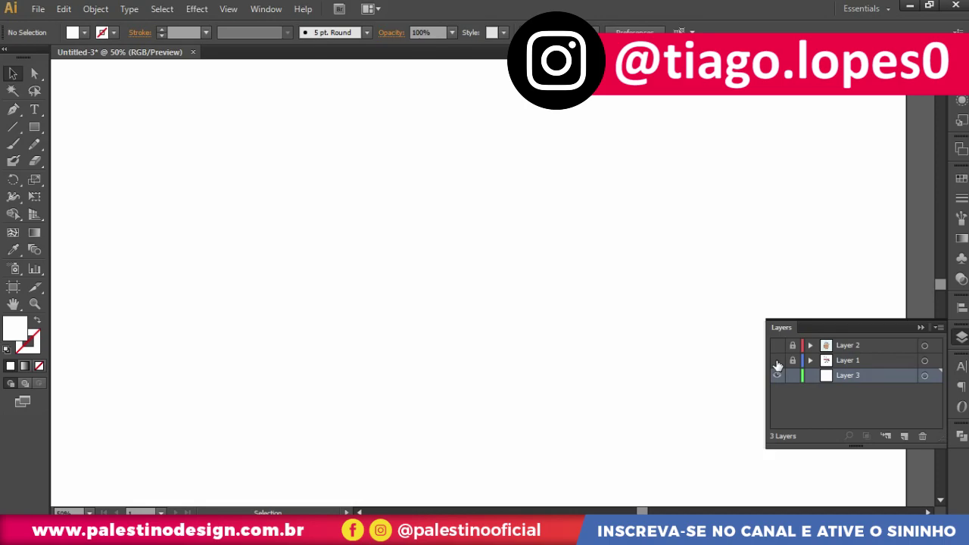
Show the hidden Layer 1 razor logo and zoom in closer on it
{"action": "left_click", "coordinate": [776, 361]}
{"action": "scroll", "coordinate": [299, 235], "scroll_direction": "left", "scroll_amount": 2}
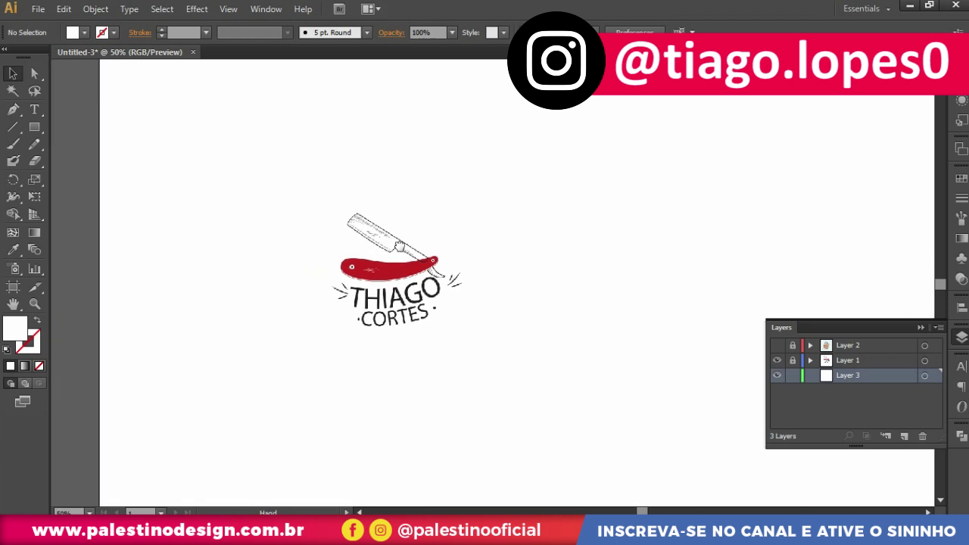
{"action": "scroll", "coordinate": [377, 283], "scroll_direction": "up", "scroll_amount": 1}
{"action": "scroll", "coordinate": [377, 283], "scroll_direction": "up", "scroll_amount": 1}
{"action": "scroll", "coordinate": [375, 277], "scroll_direction": "up", "scroll_amount": 1}
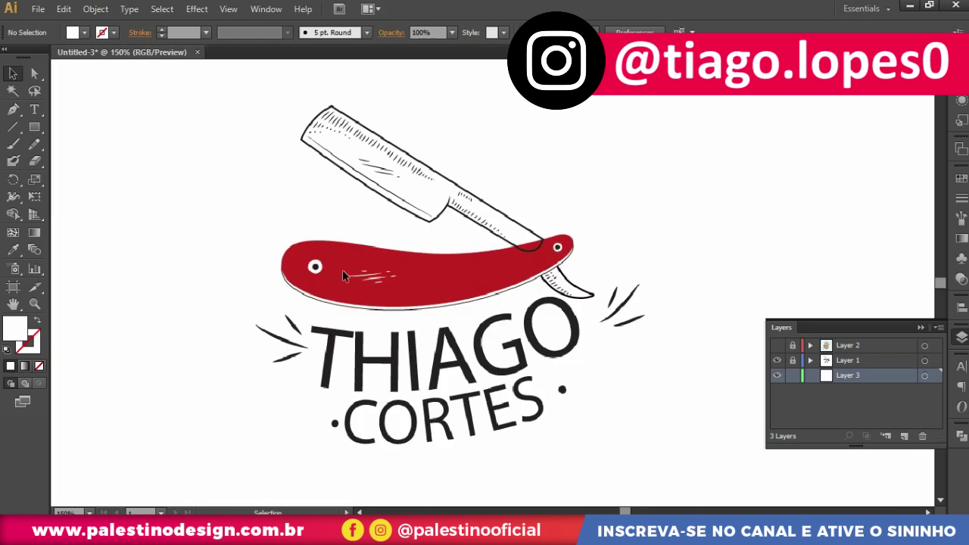
{"action": "left_click_drag", "start_coordinate": [331, 263], "coordinate": [351, 270]}
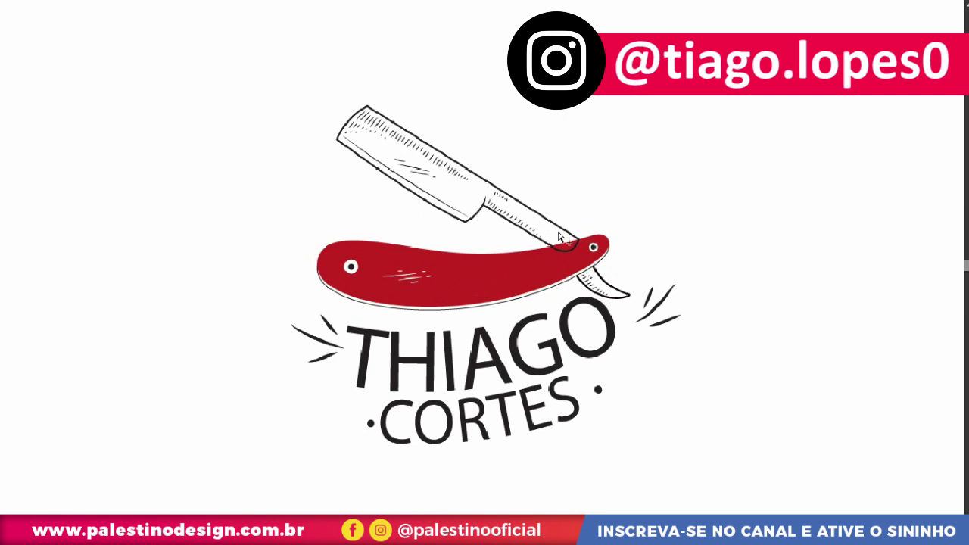
Zoom and pan around the razor handle and lettering to inspect the logo up close
{"action": "scroll", "coordinate": [560, 237], "scroll_direction": "up", "scroll_amount": 3}
{"action": "scroll", "coordinate": [565, 303], "scroll_direction": "down", "scroll_amount": 1}
{"action": "scroll", "coordinate": [583, 306], "scroll_direction": "down", "scroll_amount": 2}
{"action": "scroll", "coordinate": [628, 322], "scroll_direction": "down", "scroll_amount": 1}
{"action": "scroll", "coordinate": [439, 337], "scroll_direction": "up", "scroll_amount": 3}
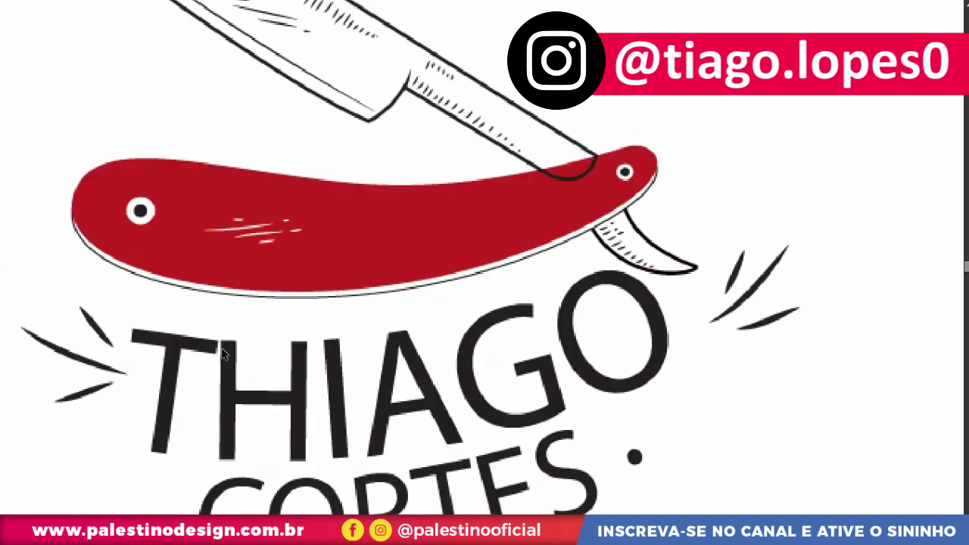
{"action": "left_click_drag", "start_coordinate": [175, 327], "coordinate": [347, 365]}
{"action": "scroll", "coordinate": [241, 357], "scroll_direction": "up", "scroll_amount": 3}
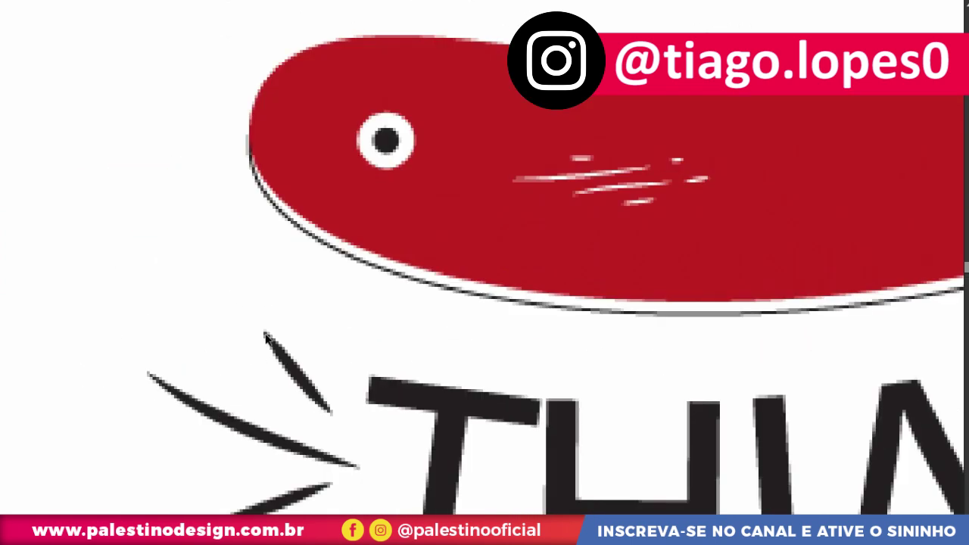
{"action": "scroll", "coordinate": [310, 303], "scroll_direction": "down", "scroll_amount": 1}
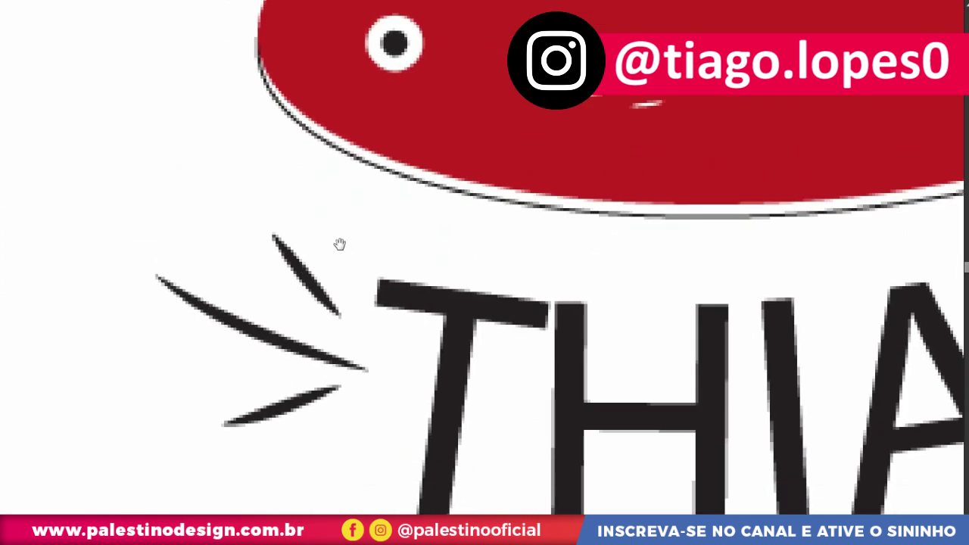
{"action": "scroll", "coordinate": [335, 244], "scroll_direction": "up", "scroll_amount": 2}
{"action": "scroll", "coordinate": [370, 304], "scroll_direction": "up", "scroll_amount": 3}
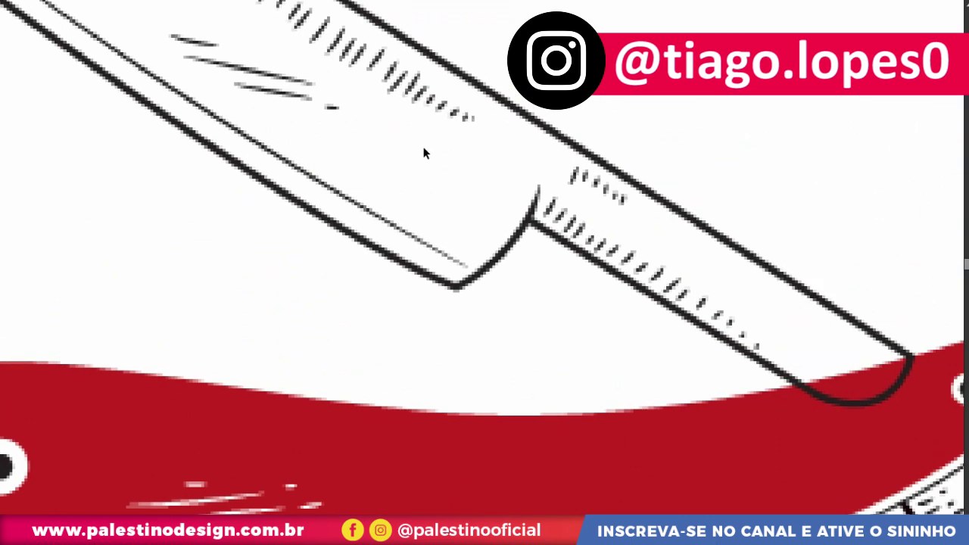
{"action": "scroll", "coordinate": [424, 152], "scroll_direction": "down", "scroll_amount": 3}
{"action": "scroll", "coordinate": [439, 157], "scroll_direction": "up", "scroll_amount": 1}
{"action": "scroll", "coordinate": [452, 161], "scroll_direction": "up", "scroll_amount": 3}
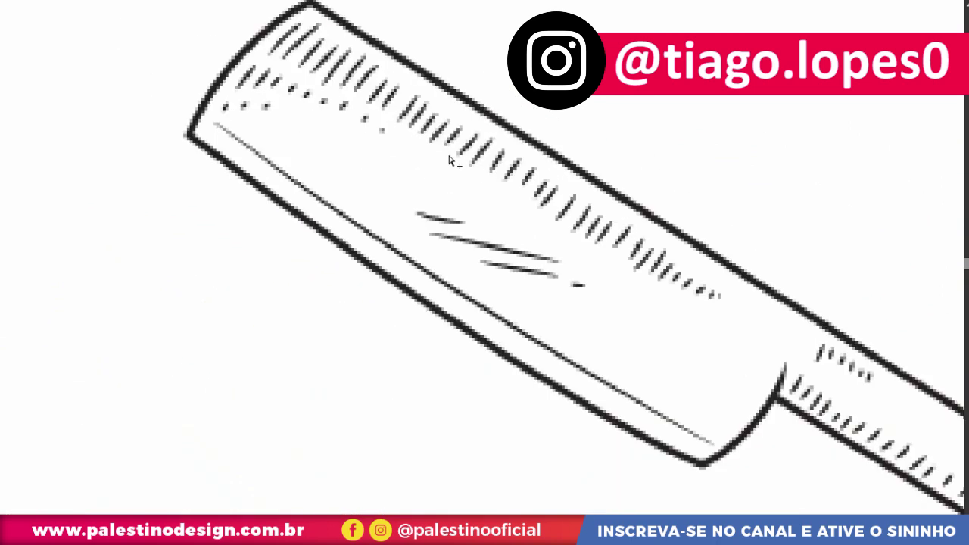
{"action": "scroll", "coordinate": [450, 159], "scroll_direction": "down", "scroll_amount": 3}
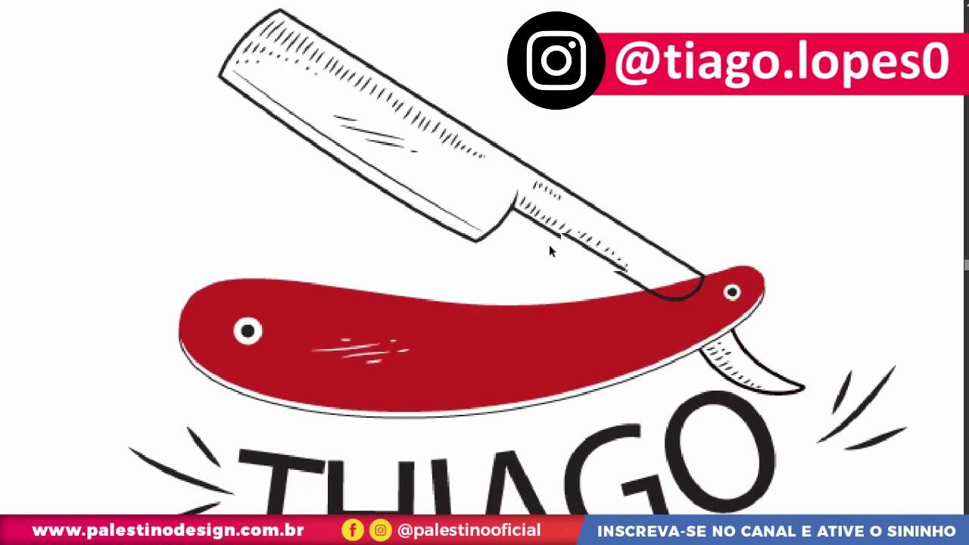
Recentre the view on the whole razor logo
{"action": "scroll", "coordinate": [549, 244], "scroll_direction": "down", "scroll_amount": 3}
{"action": "scroll", "coordinate": [489, 334], "scroll_direction": "down", "scroll_amount": 2}
{"action": "scroll", "coordinate": [490, 333], "scroll_direction": "up", "scroll_amount": 1}
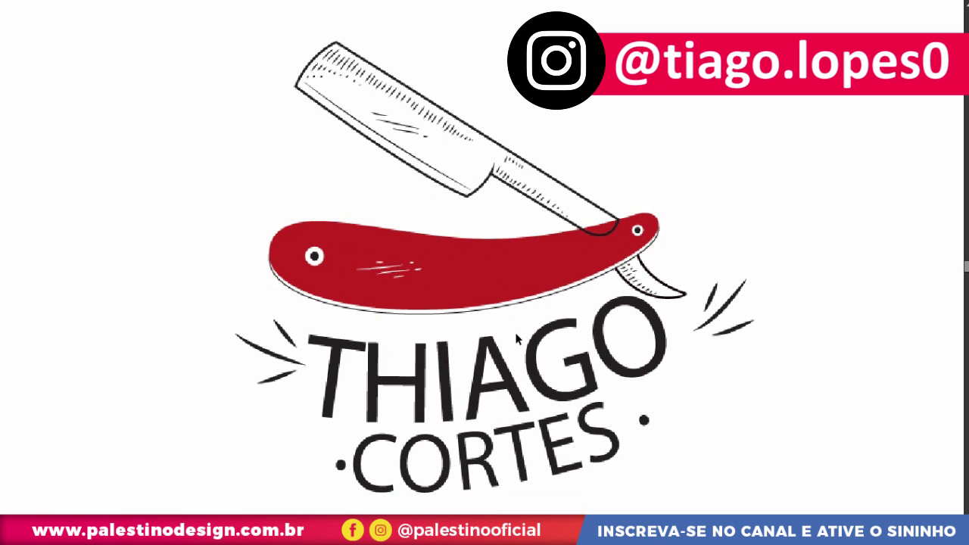
{"action": "scroll", "coordinate": [640, 245], "scroll_direction": "down", "scroll_amount": 2}
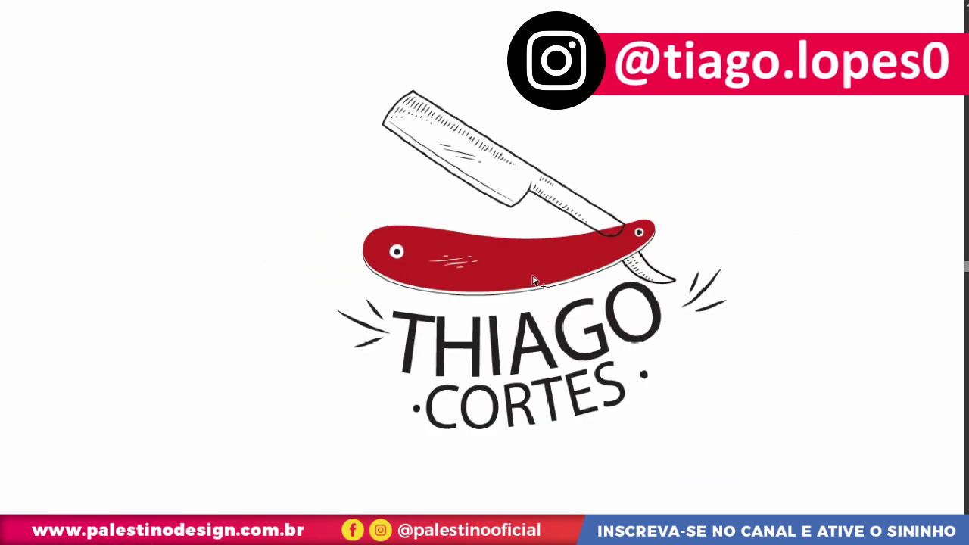
{"action": "scroll", "coordinate": [531, 276], "scroll_direction": "up", "scroll_amount": 1}
{"action": "scroll", "coordinate": [530, 274], "scroll_direction": "up", "scroll_amount": 1}
{"action": "scroll", "coordinate": [530, 273], "scroll_direction": "down", "scroll_amount": 1}
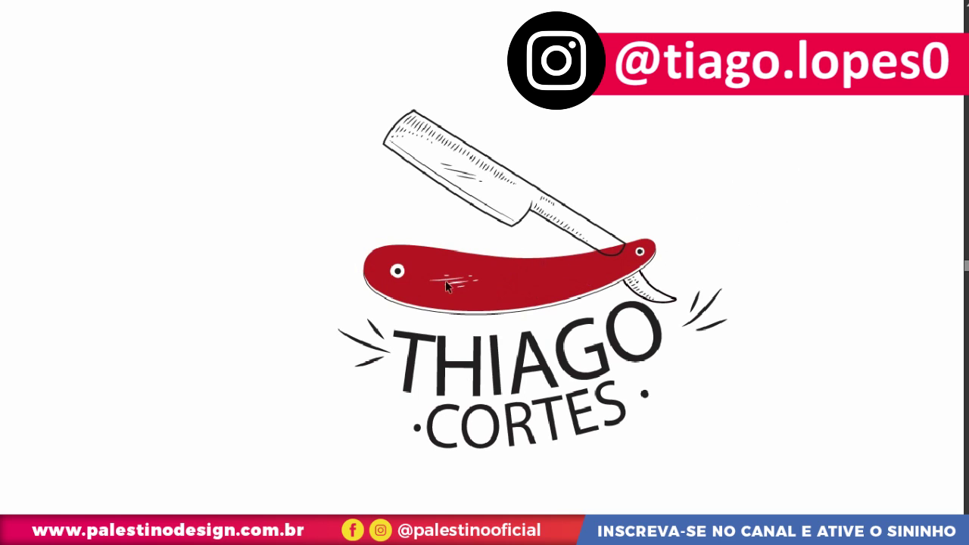
{"action": "scroll", "coordinate": [530, 302], "scroll_direction": "down", "scroll_amount": 1}
{"action": "scroll", "coordinate": [541, 294], "scroll_direction": "right", "scroll_amount": 1}
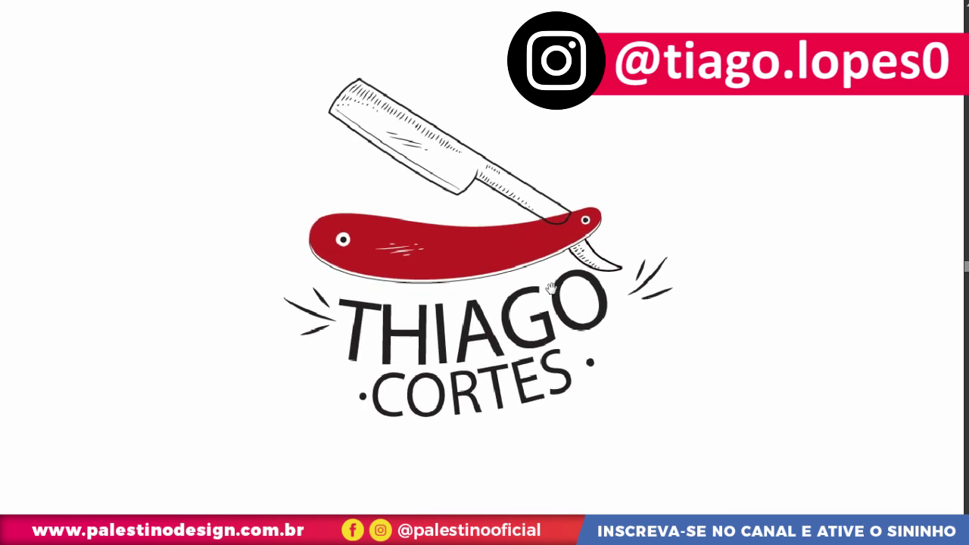
{"action": "left_click_drag", "start_coordinate": [529, 245], "coordinate": [528, 253]}
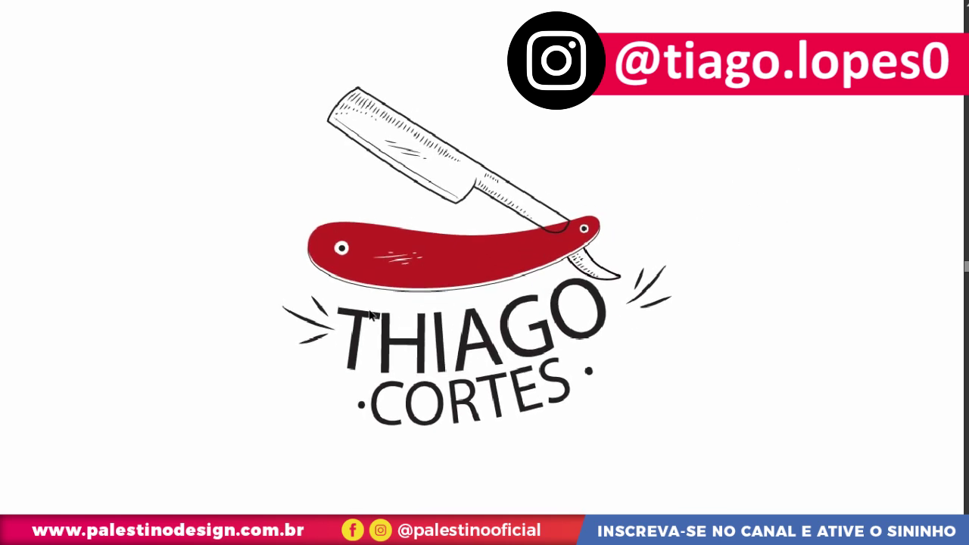
{"action": "scroll", "coordinate": [436, 281], "scroll_direction": "down", "scroll_amount": 1}
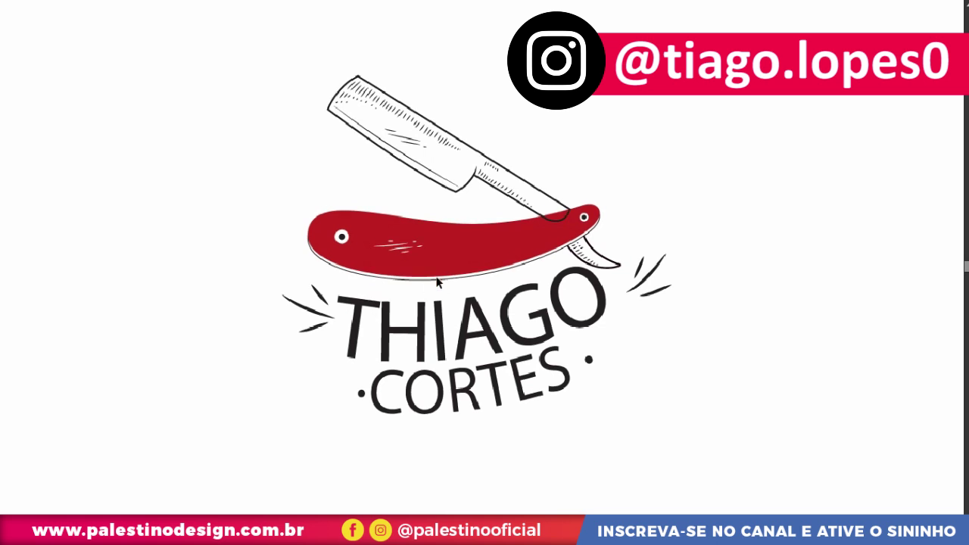
{"action": "scroll", "coordinate": [437, 281], "scroll_direction": "down", "scroll_amount": 1}
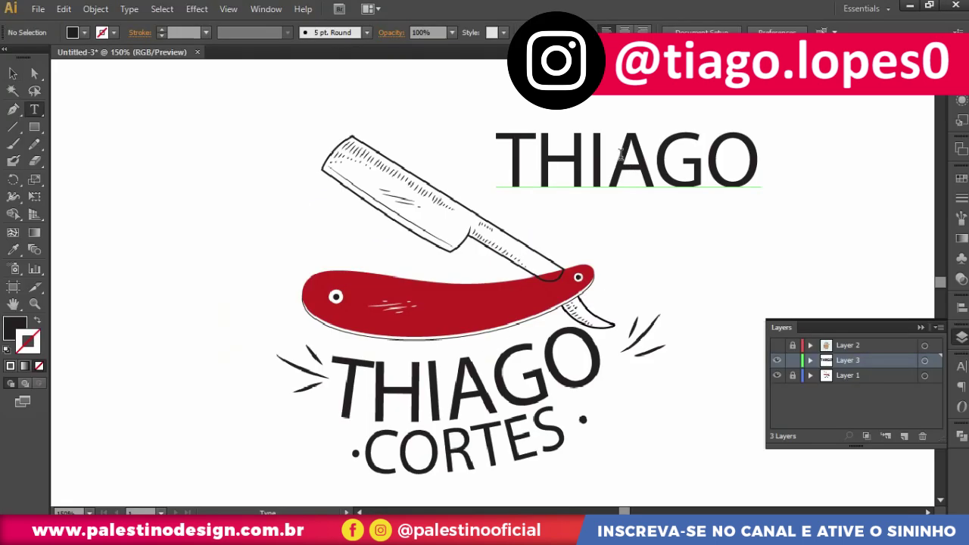
Set the THIAGO text in American Typewriter Bold BT from the right-click Font menu
{"action": "key", "text": "ctrl+a"}
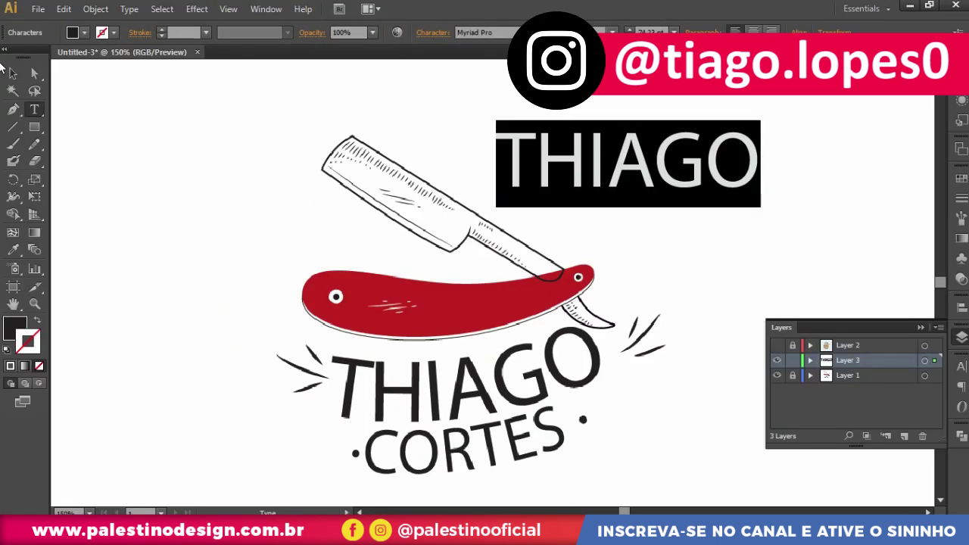
{"action": "left_click", "coordinate": [12, 73]}
{"action": "right_click", "coordinate": [667, 159]}
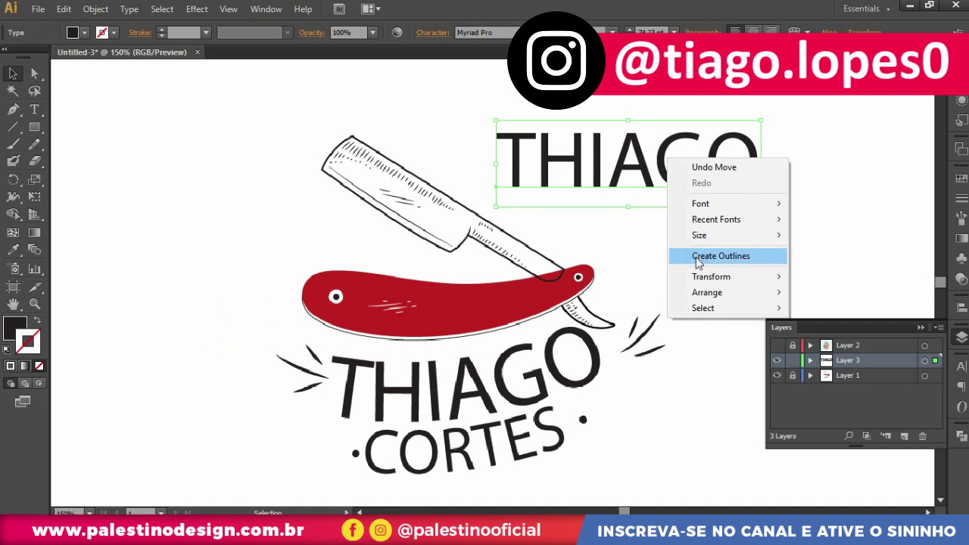
{"action": "mouse_move", "coordinate": [727, 204]}
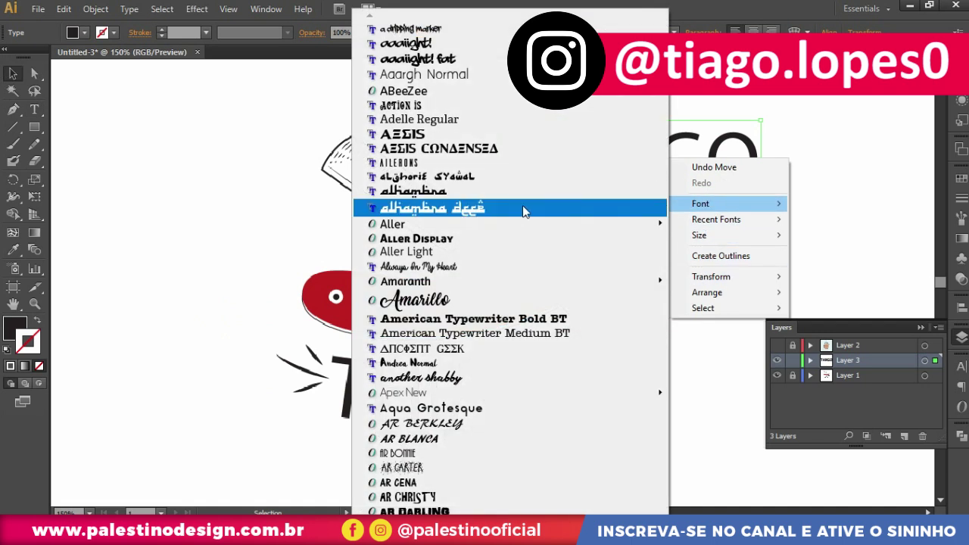
{"action": "left_click", "coordinate": [506, 320]}
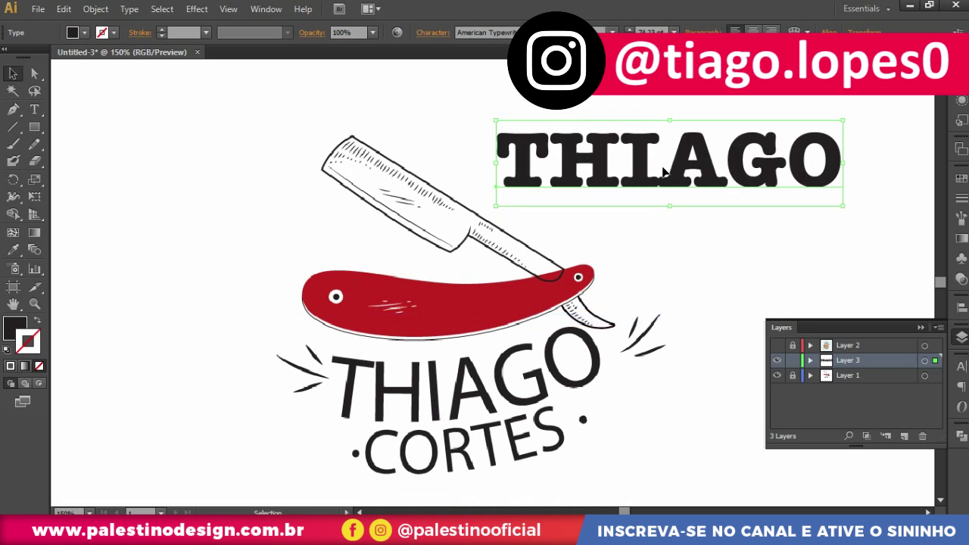
Switch THIAGO to the lighter American Typewriter Medium BT weight
{"action": "key", "text": "t"}
{"action": "left_click", "coordinate": [660, 163]}
{"action": "key", "text": "ctrl+a"}
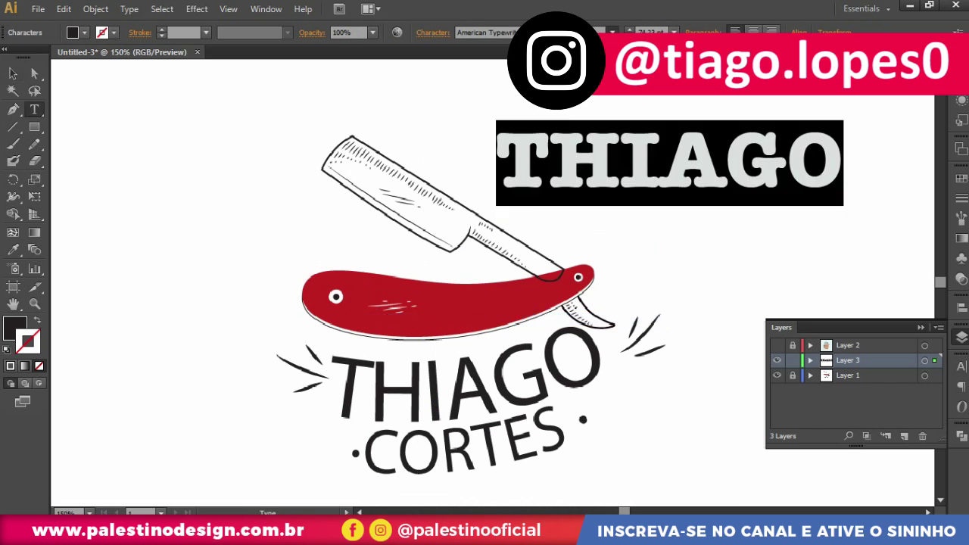
{"action": "left_click", "coordinate": [611, 32]}
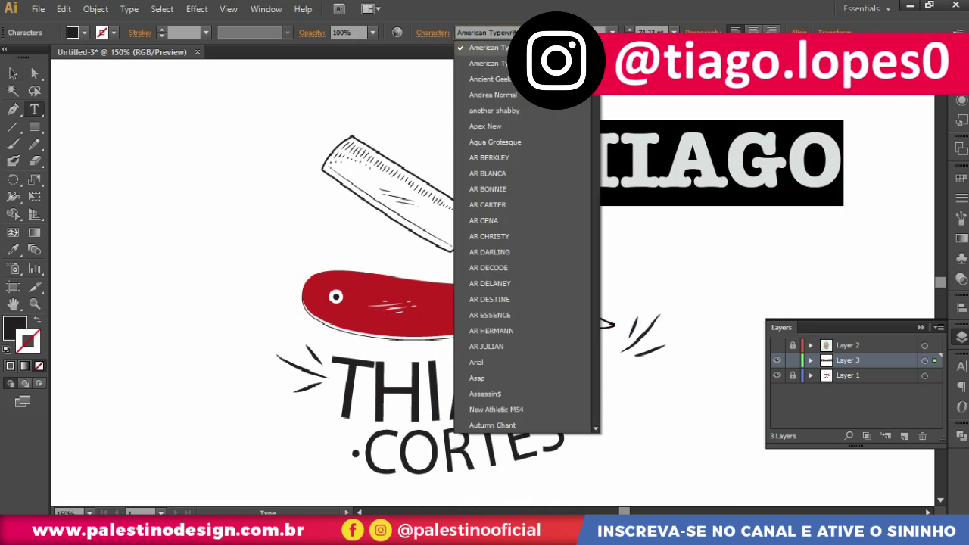
{"action": "left_click", "coordinate": [611, 32]}
{"action": "left_click", "coordinate": [701, 162]}
Widen THIAGO's letter tracking to 100 in the Character panel
{"action": "key", "text": "ctrl+a"}
{"action": "left_click", "coordinate": [961, 366]}
{"action": "left_click", "coordinate": [903, 436]}
{"action": "key", "text": "Up"}
{"action": "key", "text": "Up"}
{"action": "type", "text": "00"}
{"action": "key", "text": "Return"}
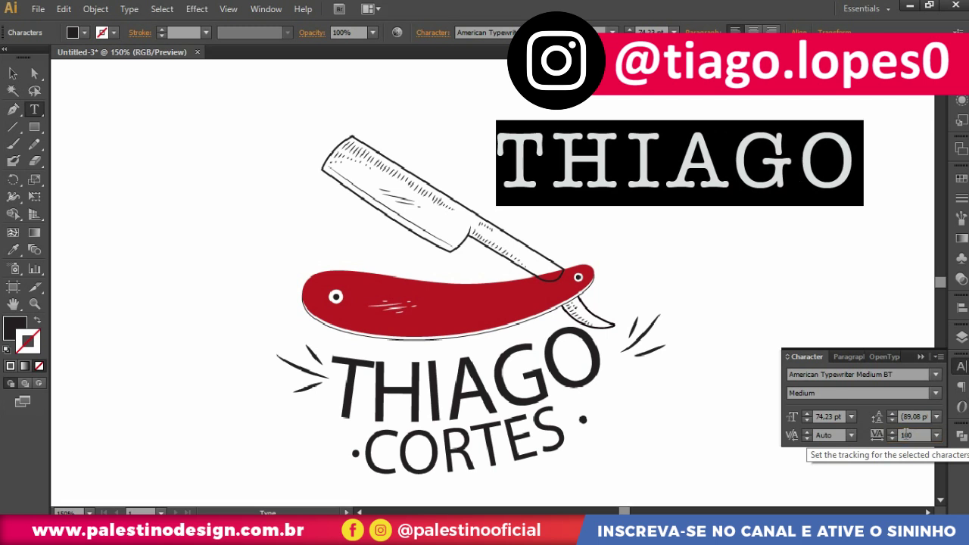
Move THIAGO right beside the logo and place a copy just below it
{"action": "left_click", "coordinate": [13, 72]}
{"action": "mouse_move", "coordinate": [715, 222]}
{"action": "left_mouse_down"}
{"action": "mouse_move", "coordinate": [642, 203]}
{"action": "mouse_move", "coordinate": [631, 156]}
{"action": "mouse_move", "coordinate": [761, 219]}
{"action": "mouse_move", "coordinate": [655, 203]}
{"action": "left_mouse_up"}
{"action": "left_click", "coordinate": [652, 148]}
{"action": "left_click_drag", "start_coordinate": [652, 149], "coordinate": [647, 189]}
Retype the copy as CORTES and set it in Museo Sans
{"action": "double_click", "coordinate": [647, 181]}
{"action": "key", "text": "ctrl+a"}
{"action": "type", "text": "CORTES"}
{"action": "key", "text": "ctrl+a"}
{"action": "left_click", "coordinate": [496, 34]}
{"action": "type", "text": "Museo Sans"}
{"action": "key", "text": "Return"}
Give CORTES the Museo Sans 500 weight and reduce it to 46 pt
{"action": "left_click", "coordinate": [612, 32]}
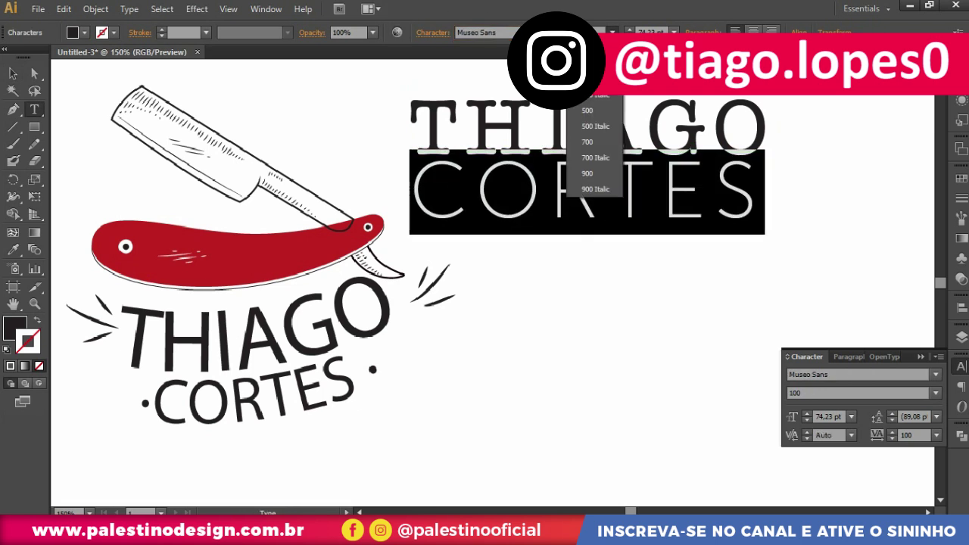
{"action": "left_click", "coordinate": [594, 144]}
{"action": "left_click", "coordinate": [651, 32]}
{"action": "type", "text": "69"}
{"action": "key", "text": "Return"}
{"action": "key", "text": "Down"}
{"action": "key", "text": "Down"}
{"action": "key", "text": "Down"}
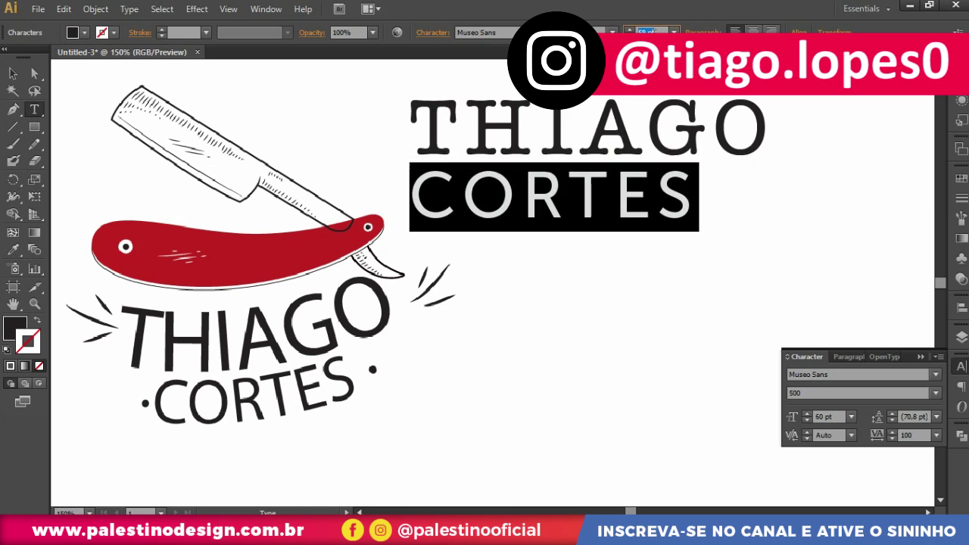
{"action": "key", "text": "Down"}
{"action": "key", "text": "Down"}
{"action": "key", "text": "Down"}
Move CORTES up under THIAGO and scale it down around its centre
{"action": "left_click", "coordinate": [13, 74]}
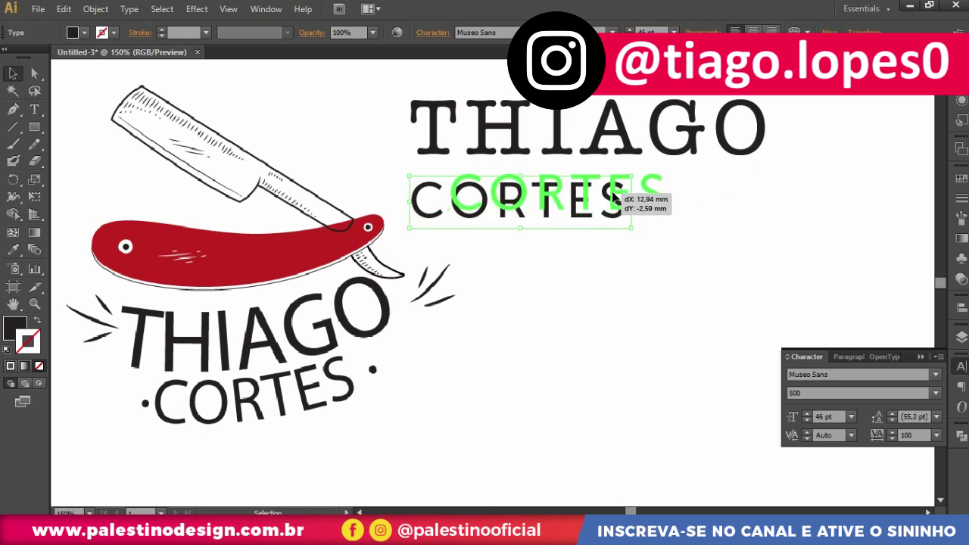
{"action": "left_click_drag", "start_coordinate": [514, 202], "coordinate": [566, 194]}
{"action": "left_click_drag", "start_coordinate": [680, 173], "coordinate": [588, 184]}
{"action": "scroll", "coordinate": [642, 184], "scroll_direction": "up", "scroll_amount": 2}
{"action": "key", "text": "ctrl+1"}
{"action": "scroll", "coordinate": [583, 195], "scroll_direction": "down", "scroll_amount": 1}
{"action": "scroll", "coordinate": [584, 162], "scroll_direction": "up", "scroll_amount": 2}
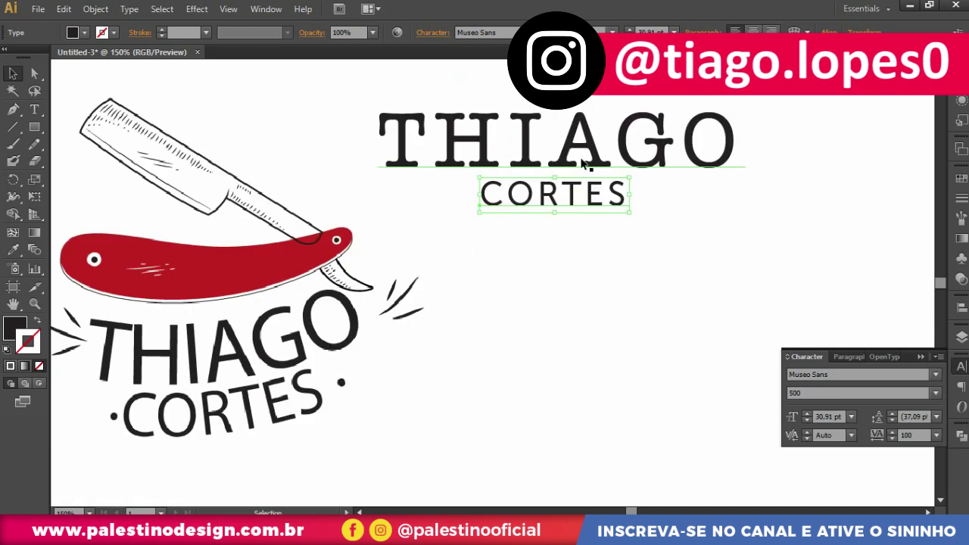
Check the THIAGO/CORTES alignment, then place a copy of THIAGO below the original
{"action": "left_click", "coordinate": [584, 162]}
{"action": "scroll", "coordinate": [575, 296], "scroll_direction": "down", "scroll_amount": 1}
{"action": "left_click", "coordinate": [615, 324]}
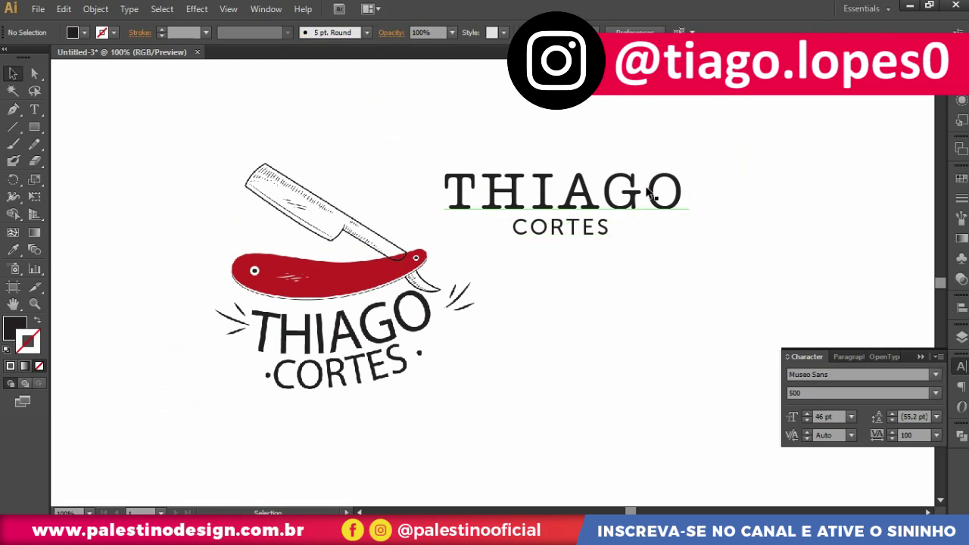
{"action": "scroll", "coordinate": [609, 195], "scroll_direction": "up", "scroll_amount": 2}
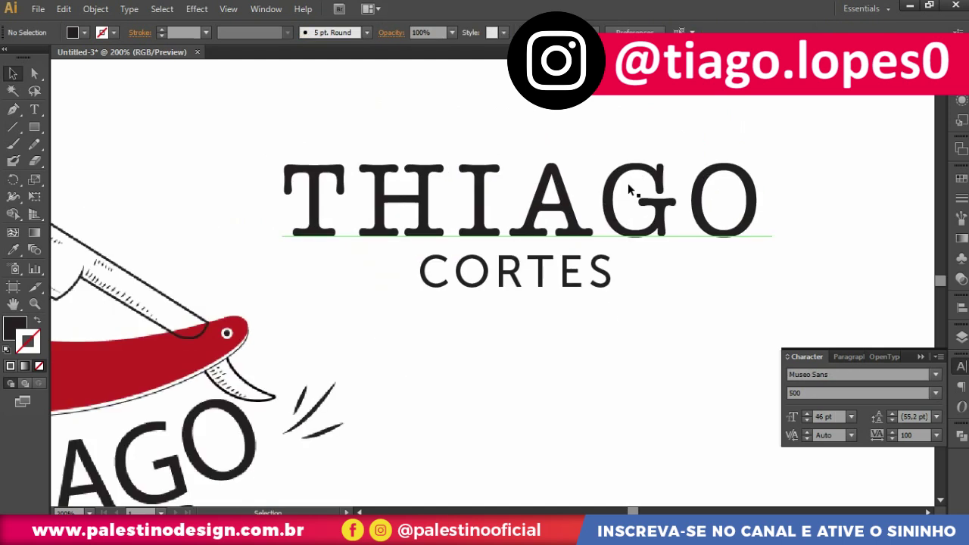
{"action": "scroll", "coordinate": [281, 399], "scroll_direction": "down", "scroll_amount": 1}
{"action": "scroll", "coordinate": [374, 325], "scroll_direction": "up", "scroll_amount": 1}
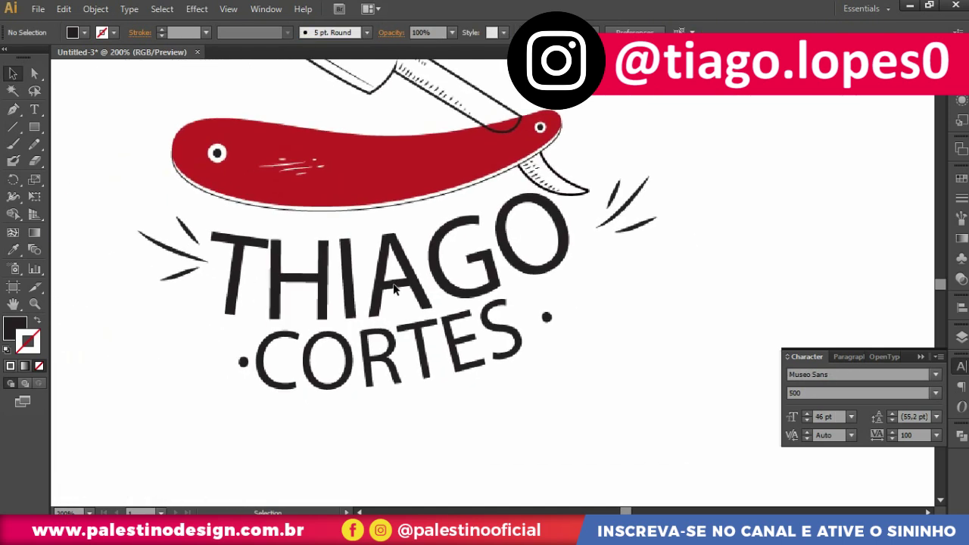
{"action": "scroll", "coordinate": [374, 282], "scroll_direction": "down", "scroll_amount": 1}
{"action": "scroll", "coordinate": [626, 251], "scroll_direction": "up", "scroll_amount": 2}
{"action": "scroll", "coordinate": [626, 250], "scroll_direction": "right", "scroll_amount": 2}
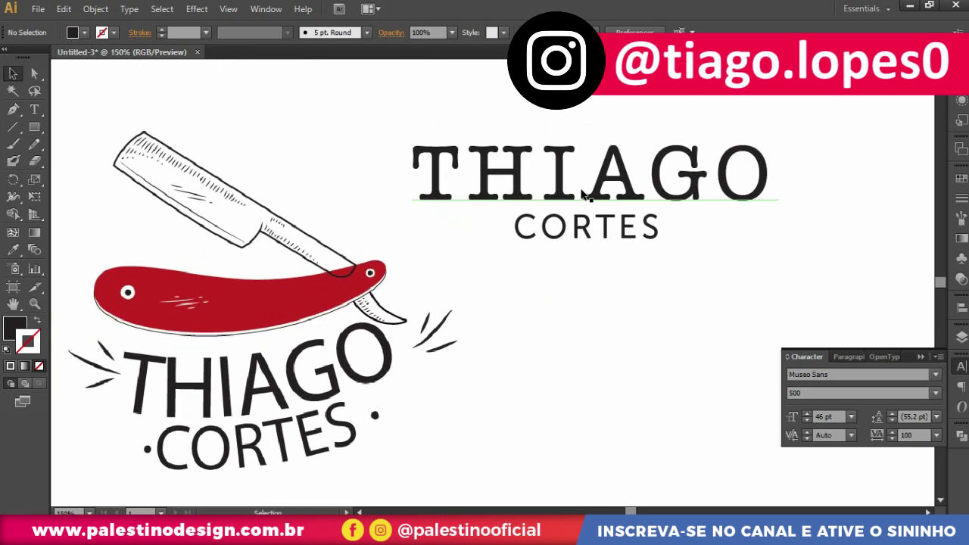
{"action": "left_click", "coordinate": [619, 182]}
{"action": "left_click_drag", "start_coordinate": [619, 182], "coordinate": [685, 316]}
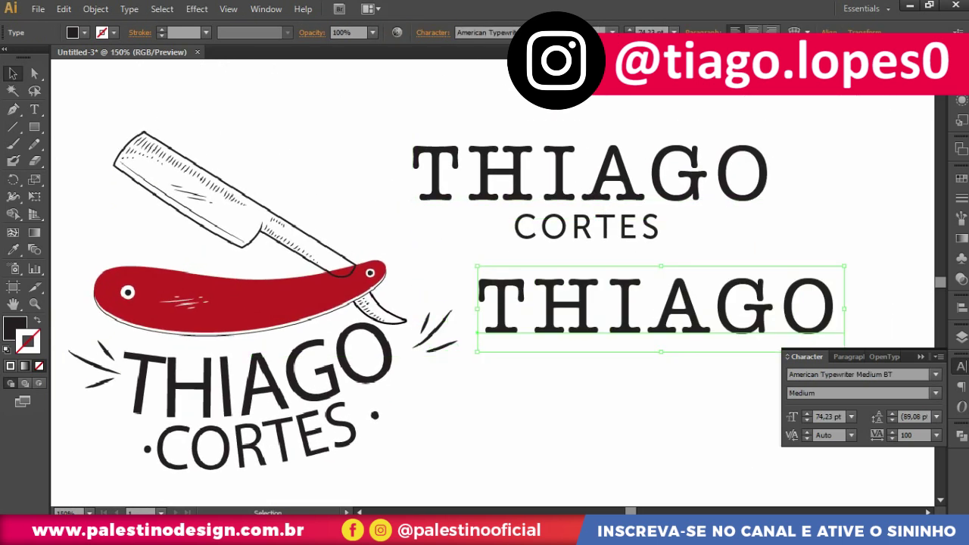
Retype the copied THIAGO as 'Thiago' in the Bernadette font
{"action": "double_click", "coordinate": [609, 306]}
{"action": "double_click", "coordinate": [608, 303]}
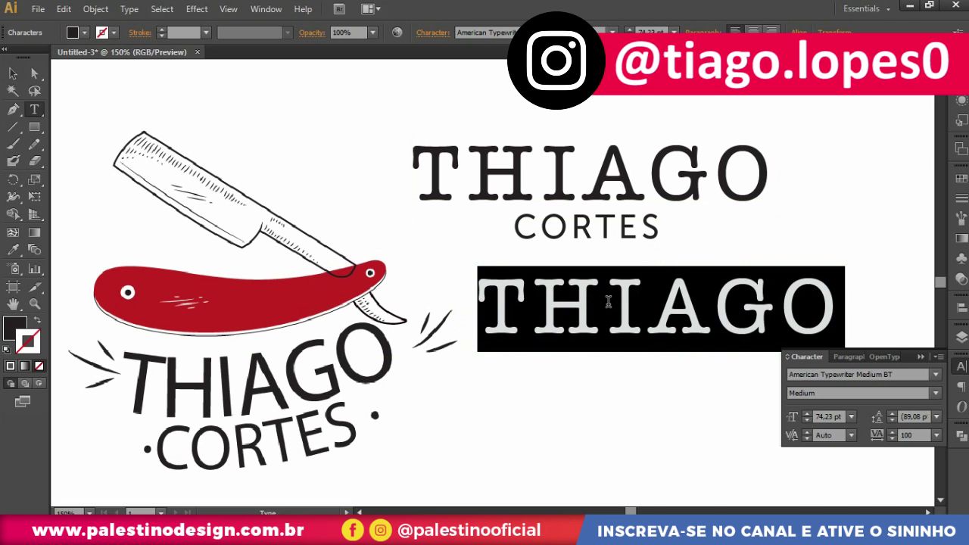
{"action": "type", "text": "Thiago"}
{"action": "double_click", "coordinate": [607, 301]}
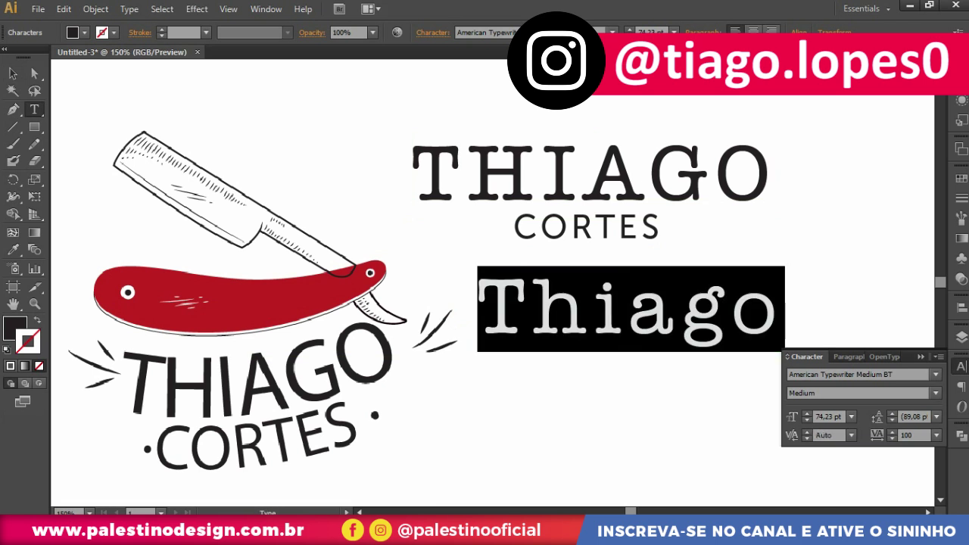
{"action": "key", "text": "ctrl+alt+shift+m"}
{"action": "type", "text": "Bernadette"}
{"action": "key", "text": "Return"}
Set the script Thiago's tracking to 0 and nudge it slightly left
{"action": "left_click", "coordinate": [912, 435]}
{"action": "type", "text": "0"}
{"action": "key", "text": "Return"}
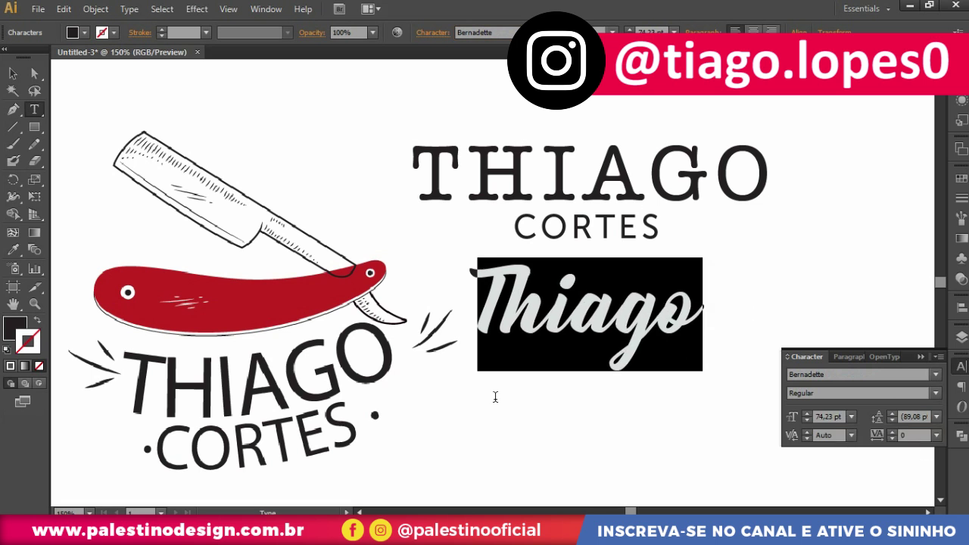
{"action": "key", "text": "Escape"}
{"action": "left_click_drag", "start_coordinate": [600, 324], "coordinate": [620, 327]}
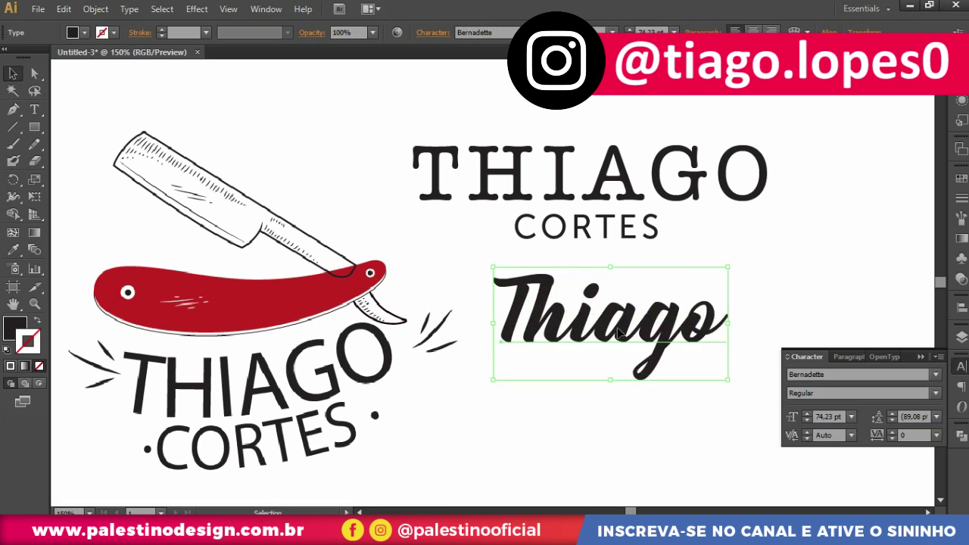
Move CORTES beneath the script Thiago and copy the top THIAGO below the logos
{"action": "mouse_move", "coordinate": [619, 235]}
{"action": "left_mouse_down"}
{"action": "mouse_move", "coordinate": [605, 338]}
{"action": "mouse_move", "coordinate": [620, 394]}
{"action": "mouse_move", "coordinate": [605, 364]}
{"action": "left_mouse_up"}
{"action": "scroll", "coordinate": [617, 344], "scroll_direction": "up", "scroll_amount": 1}
{"action": "scroll", "coordinate": [566, 449], "scroll_direction": "up", "scroll_amount": 1}
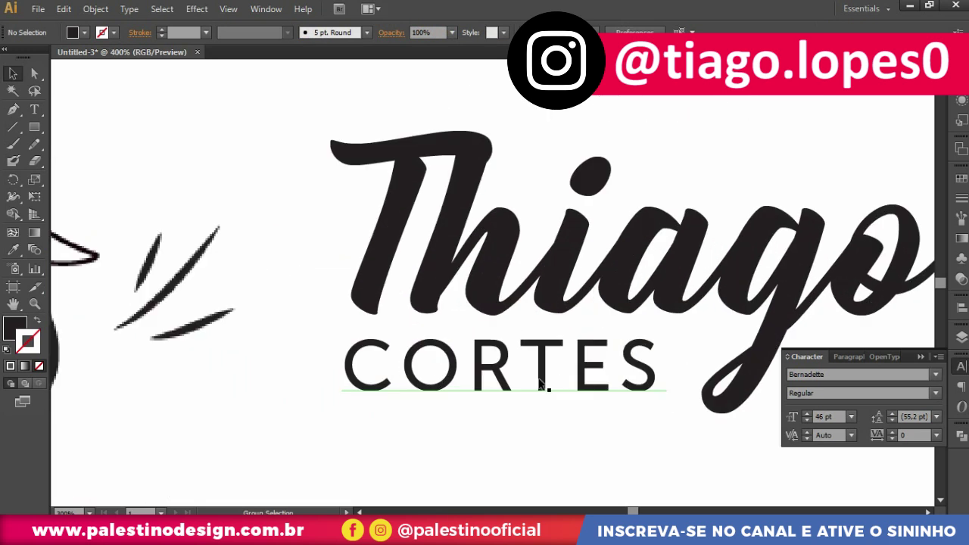
{"action": "scroll", "coordinate": [566, 449], "scroll_direction": "down", "scroll_amount": 2}
{"action": "scroll", "coordinate": [575, 397], "scroll_direction": "down", "scroll_amount": 2}
{"action": "left_click", "coordinate": [574, 398]}
{"action": "scroll", "coordinate": [574, 397], "scroll_direction": "up", "scroll_amount": 1}
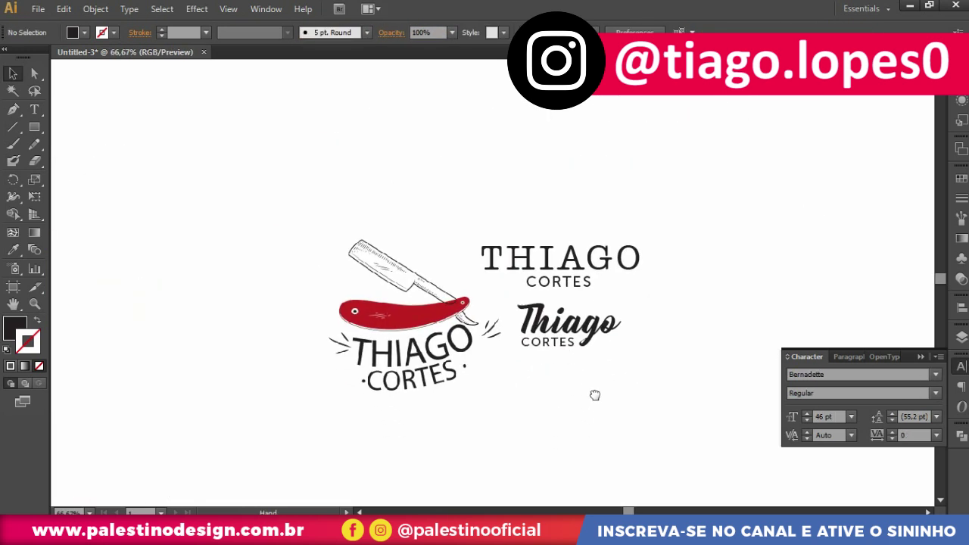
{"action": "left_click_drag", "start_coordinate": [571, 185], "coordinate": [609, 377]}
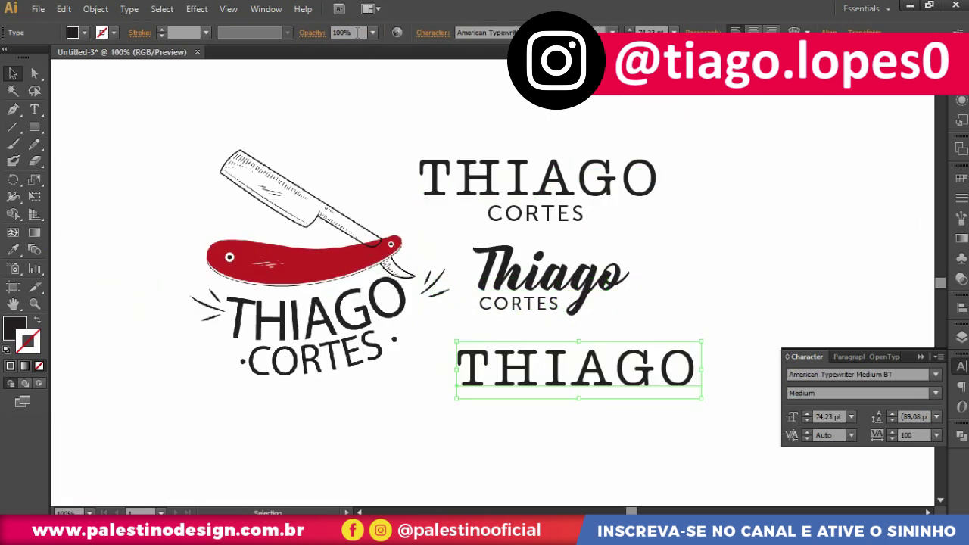
Apply the BOOTLE font to the new THIAGO copy
{"action": "left_click", "coordinate": [605, 32]}
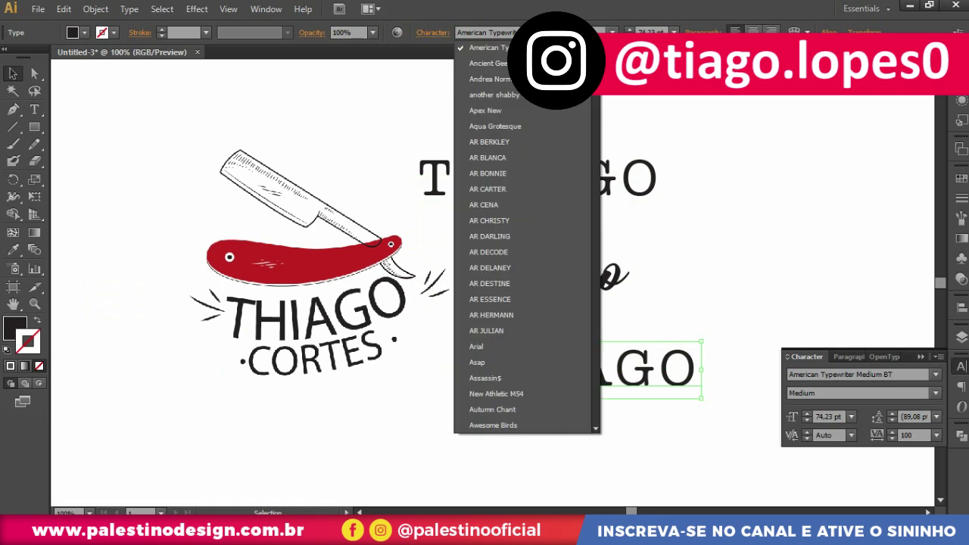
{"action": "key", "text": "Escape"}
{"action": "right_click", "coordinate": [625, 362]}
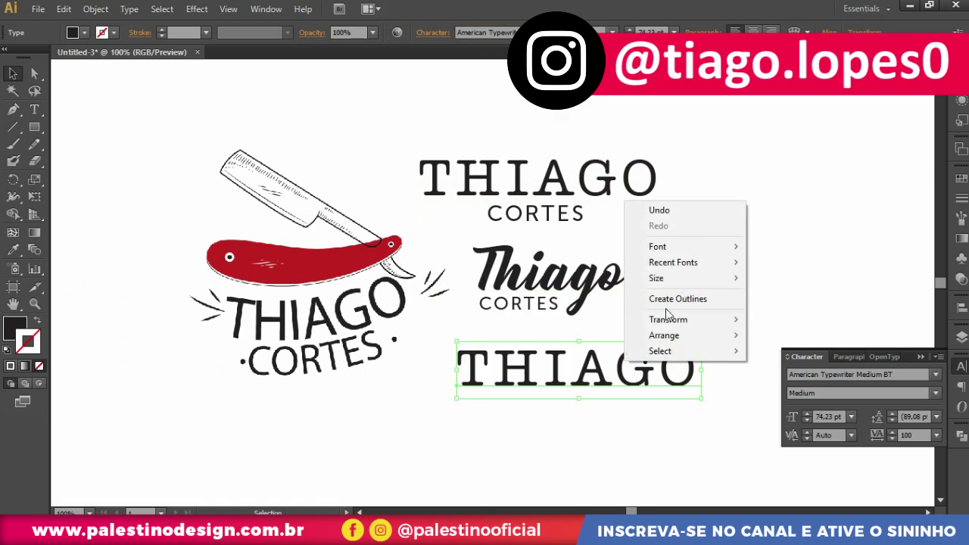
{"action": "mouse_move", "coordinate": [657, 246]}
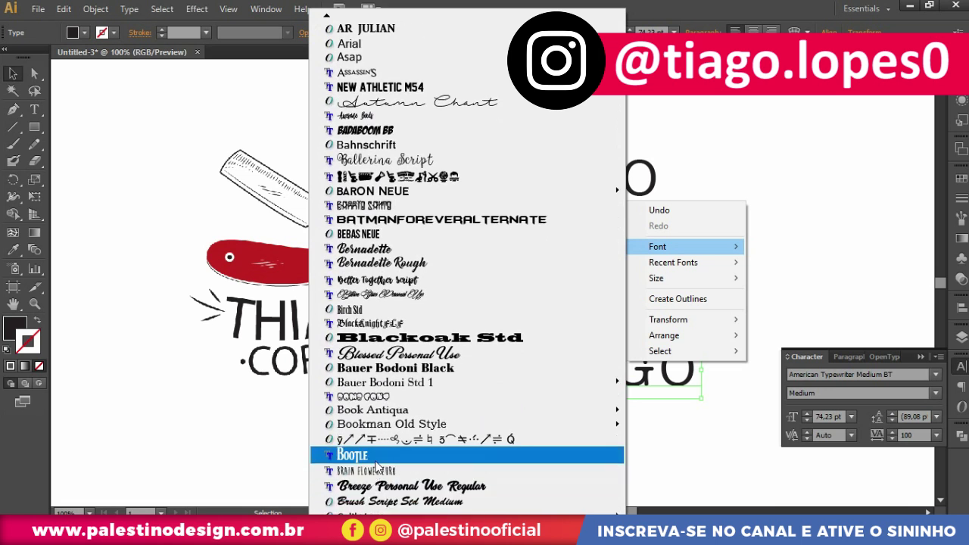
{"action": "left_click", "coordinate": [375, 452]}
Tighten the Bootle THIAGO's letter spacing to 0
{"action": "double_click", "coordinate": [584, 371]}
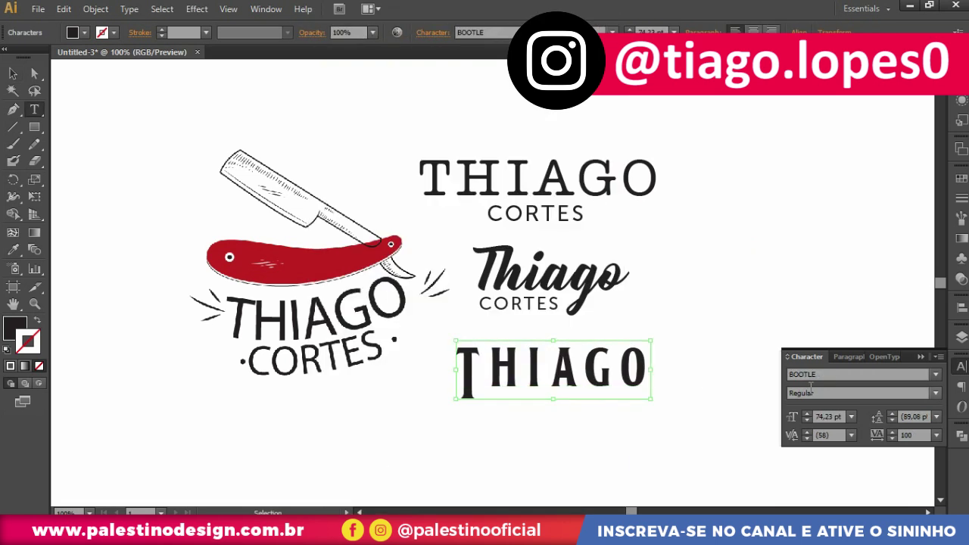
{"action": "key", "text": "ctrl+a"}
{"action": "type", "text": "0"}
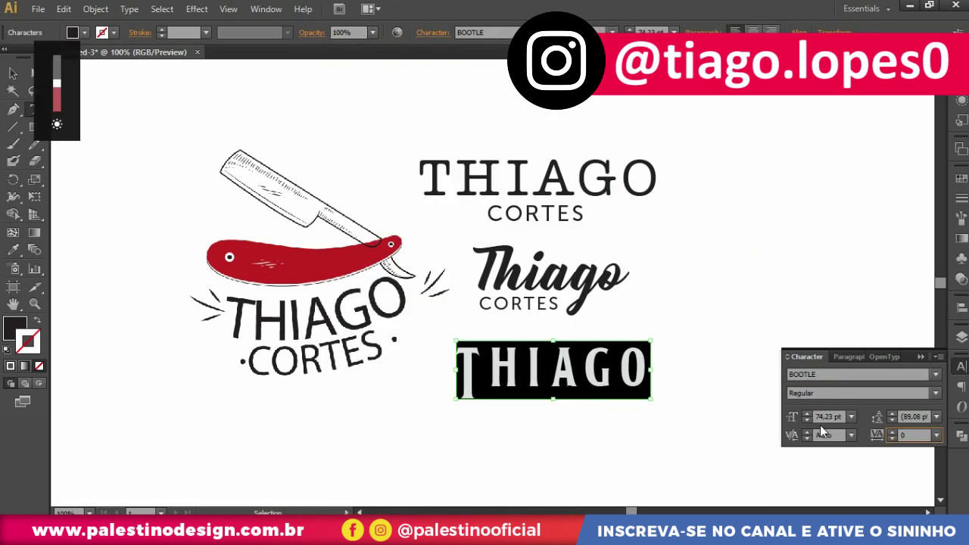
{"action": "key", "text": "Return"}
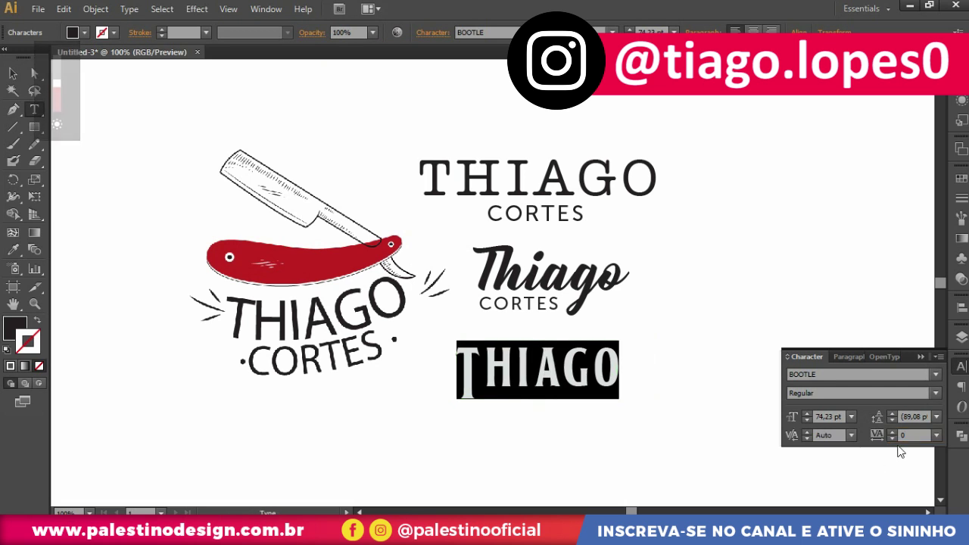
{"action": "left_click", "coordinate": [551, 371]}
{"action": "key", "text": "Escape"}
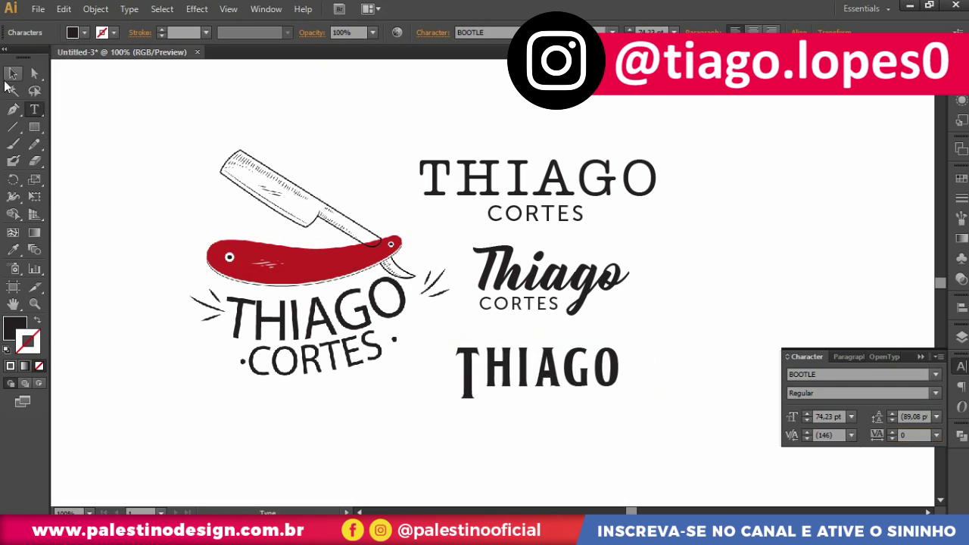
{"action": "key", "text": "ctrl+plus"}
{"action": "left_click_drag", "start_coordinate": [506, 254], "coordinate": [501, 391]}
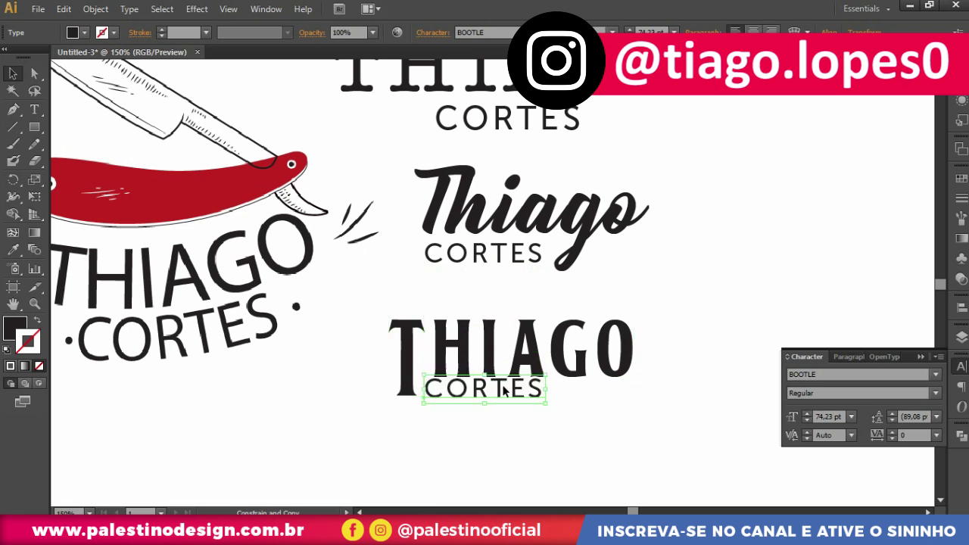
{"action": "scroll", "coordinate": [502, 391], "scroll_direction": "up", "scroll_amount": 2}
{"action": "mouse_move", "coordinate": [588, 364]}
{"action": "left_mouse_down"}
{"action": "mouse_move", "coordinate": [495, 383]}
{"action": "mouse_move", "coordinate": [493, 398]}
{"action": "left_mouse_up"}
{"action": "left_click", "coordinate": [502, 446]}
{"action": "scroll", "coordinate": [502, 445], "scroll_direction": "down", "scroll_amount": 3}
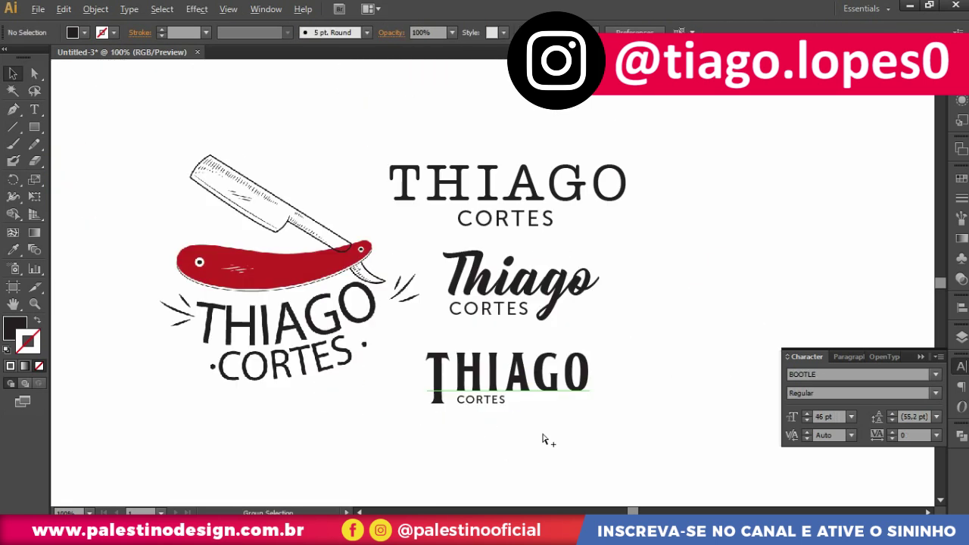
{"action": "scroll", "coordinate": [538, 439], "scroll_direction": "up", "scroll_amount": 1}
{"action": "left_click_drag", "start_coordinate": [457, 384], "coordinate": [667, 338]}
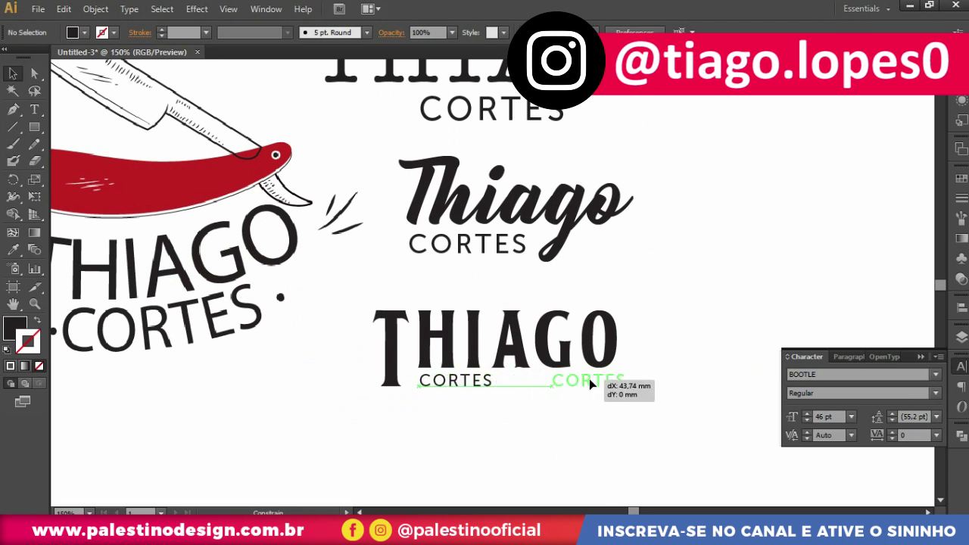
{"action": "key", "text": "ctrl+0"}
{"action": "left_click", "coordinate": [556, 487]}
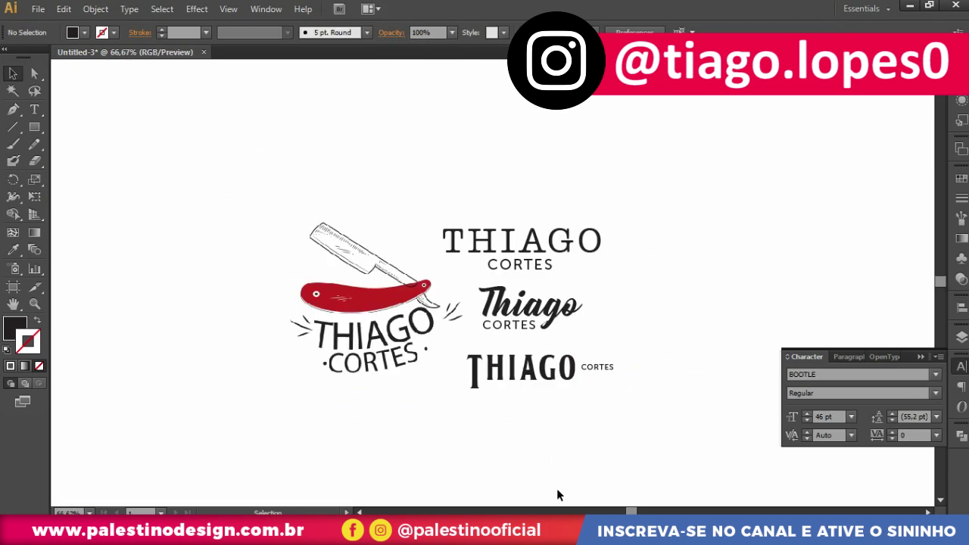
{"action": "key", "text": "ctrl+1"}
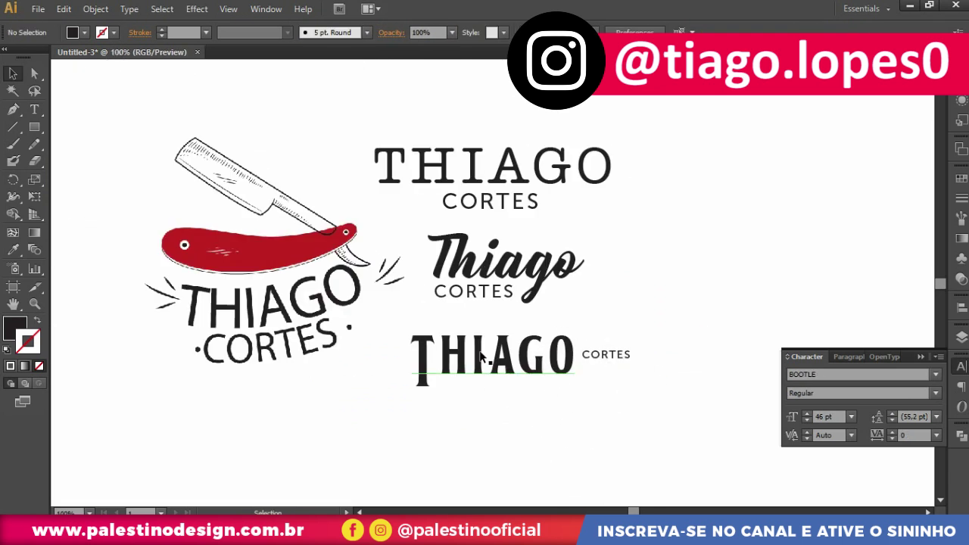
{"action": "scroll", "coordinate": [484, 340], "scroll_direction": "up", "scroll_amount": 2}
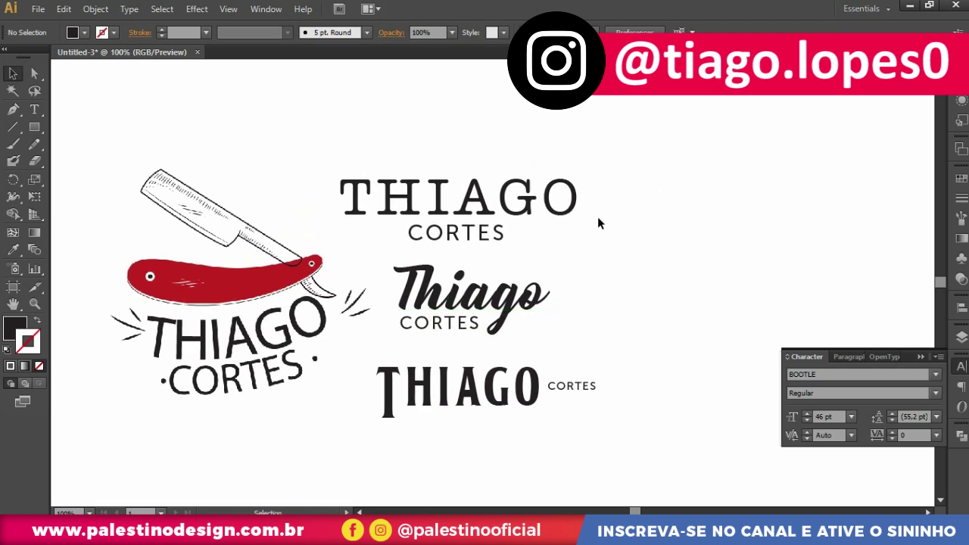
{"action": "scroll", "coordinate": [620, 240], "scroll_direction": "down", "scroll_amount": 1, "text": "alt"}
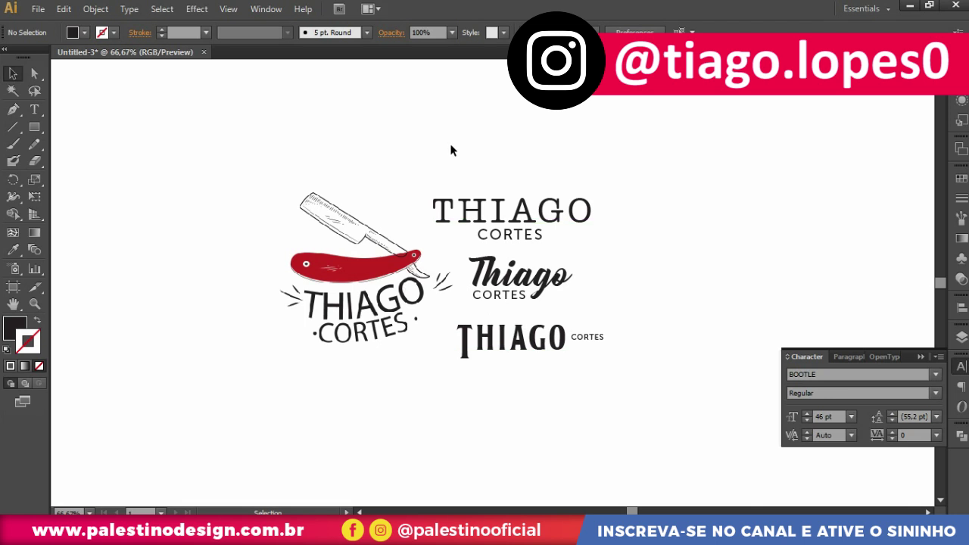
{"action": "scroll", "coordinate": [548, 280], "scroll_direction": "up", "scroll_amount": 1, "text": "alt"}
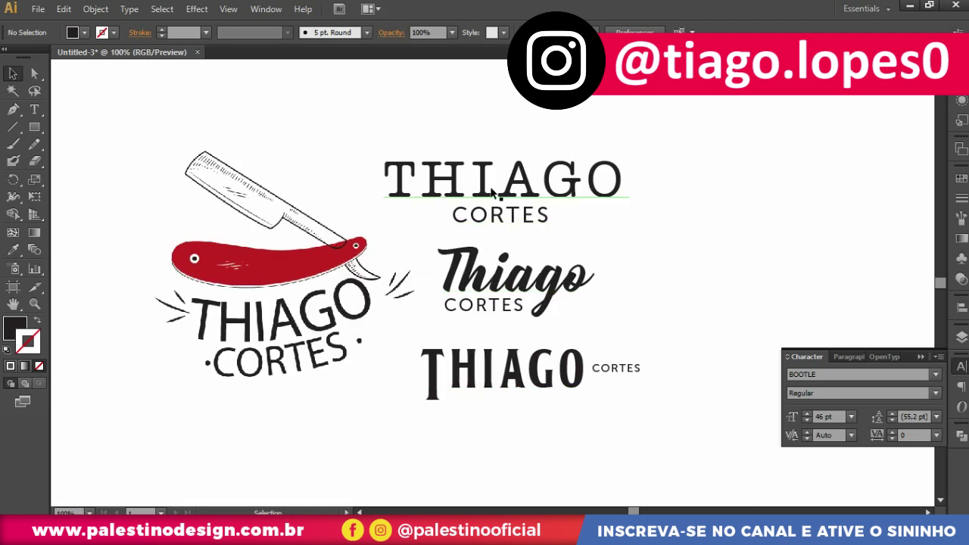
{"action": "scroll", "coordinate": [484, 269], "scroll_direction": "down", "scroll_amount": 1, "text": "alt"}
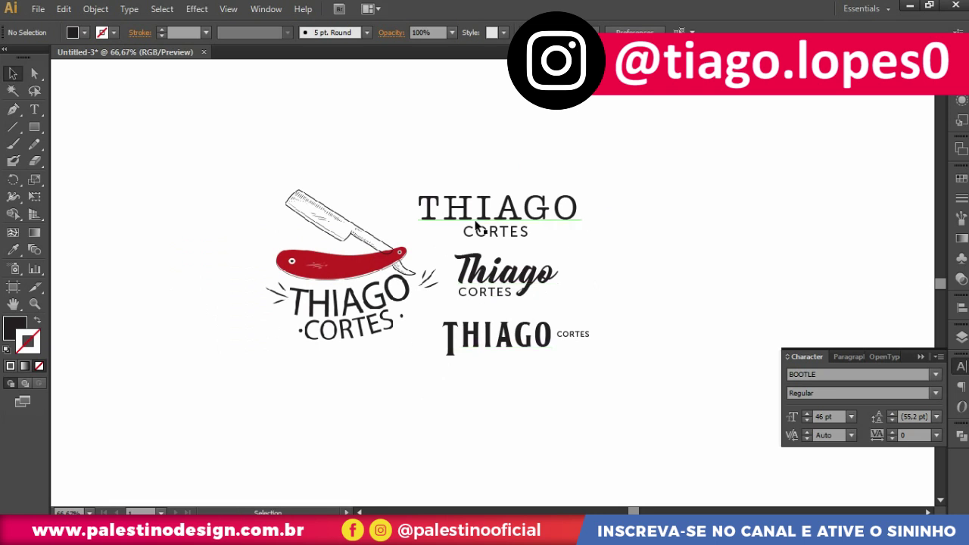
{"action": "scroll", "coordinate": [345, 298], "scroll_direction": "left", "scroll_amount": 1}
{"action": "scroll", "coordinate": [344, 298], "scroll_direction": "up", "scroll_amount": 1, "text": "alt"}
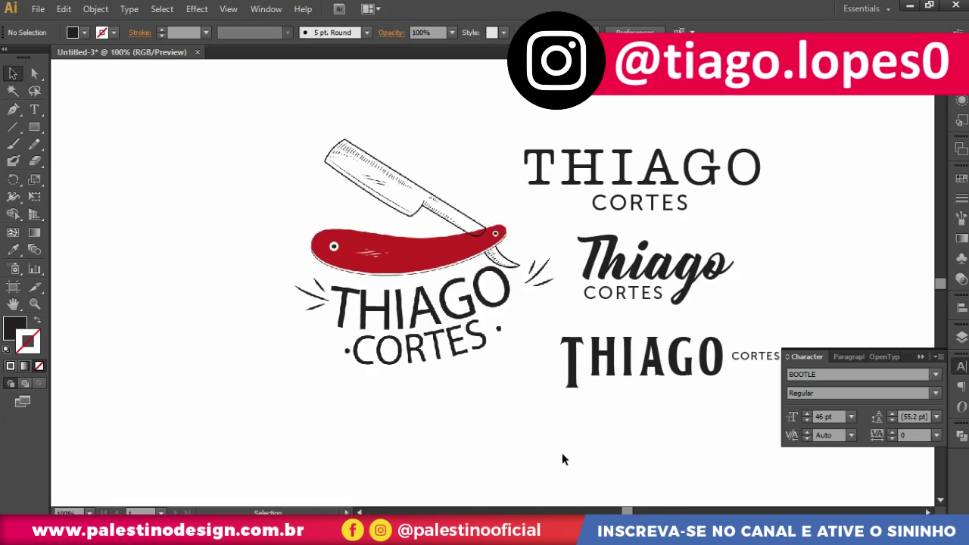
{"action": "scroll", "coordinate": [460, 239], "scroll_direction": "up", "scroll_amount": 1, "text": "alt"}
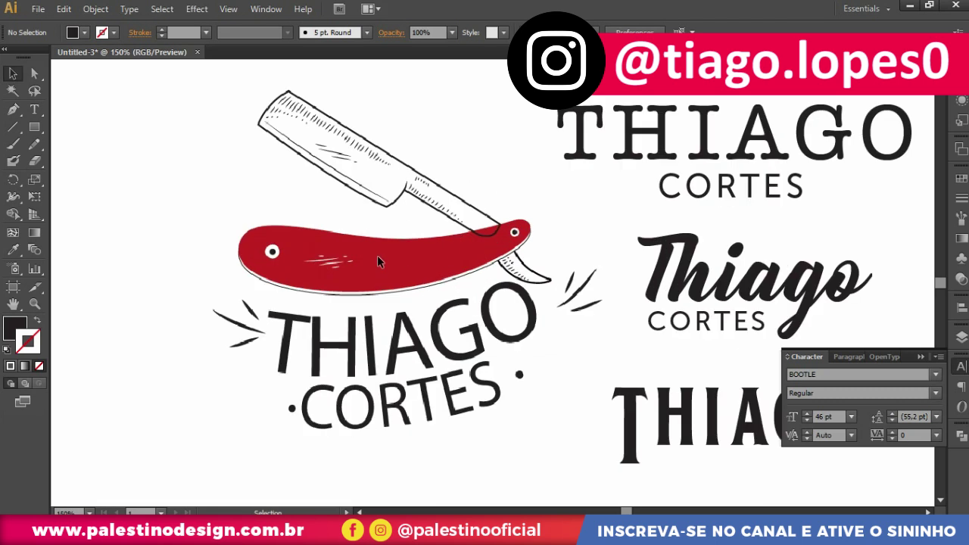
{"action": "scroll", "coordinate": [439, 240], "scroll_direction": "down", "scroll_amount": 1, "text": "alt"}
{"action": "scroll", "coordinate": [383, 281], "scroll_direction": "down", "scroll_amount": 1, "text": "alt"}
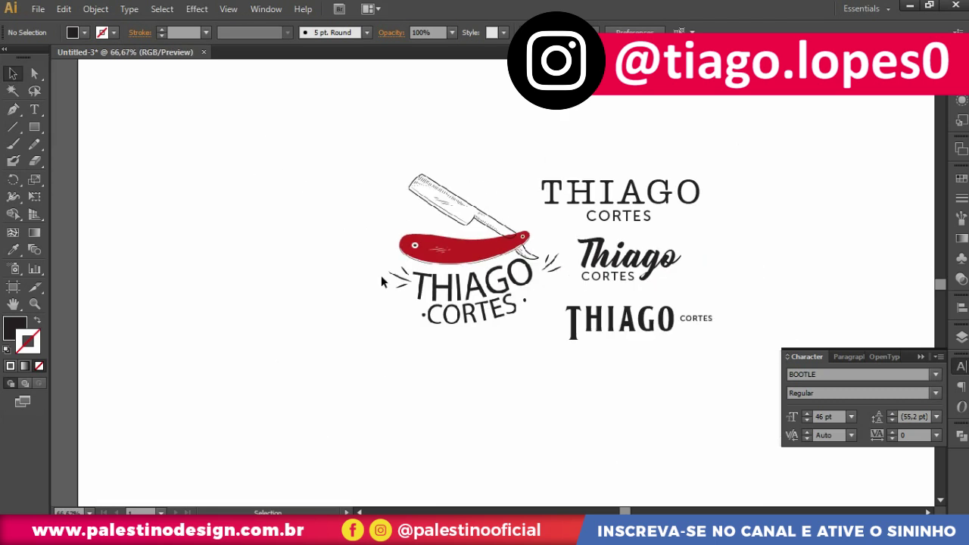
{"action": "scroll", "coordinate": [410, 186], "scroll_direction": "up", "scroll_amount": 1, "text": "alt"}
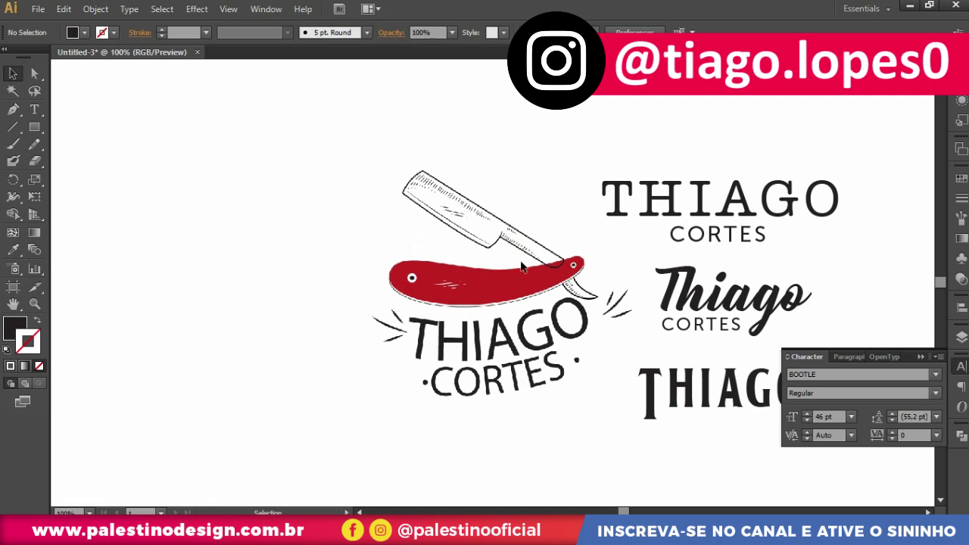
{"action": "scroll", "coordinate": [550, 301], "scroll_direction": "up", "scroll_amount": 1, "text": "alt"}
{"action": "scroll", "coordinate": [580, 235], "scroll_direction": "up", "scroll_amount": 1, "text": "alt"}
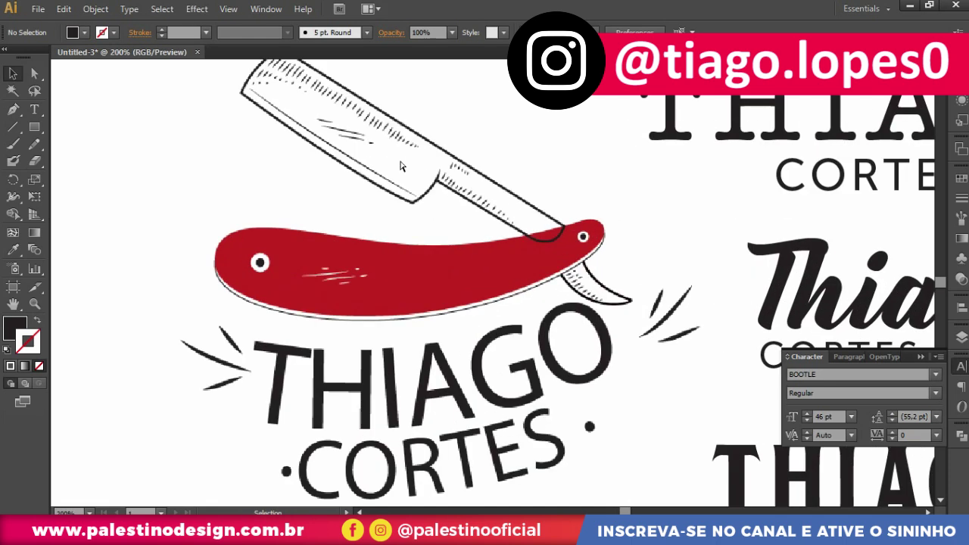
{"action": "scroll", "coordinate": [366, 122], "scroll_direction": "down", "scroll_amount": 1, "text": "alt"}
{"action": "scroll", "coordinate": [415, 151], "scroll_direction": "up", "scroll_amount": 2, "text": "alt"}
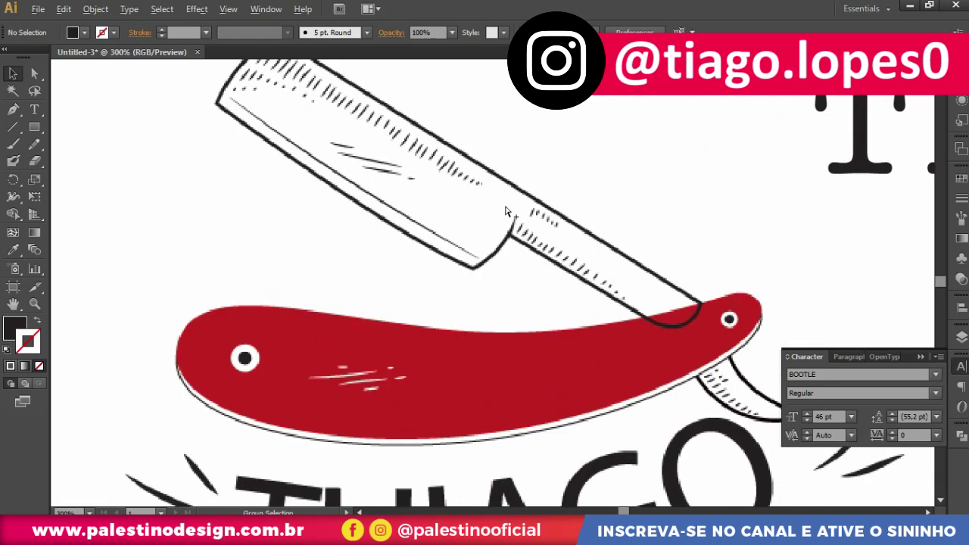
{"action": "scroll", "coordinate": [543, 242], "scroll_direction": "down", "scroll_amount": 2, "text": "alt"}
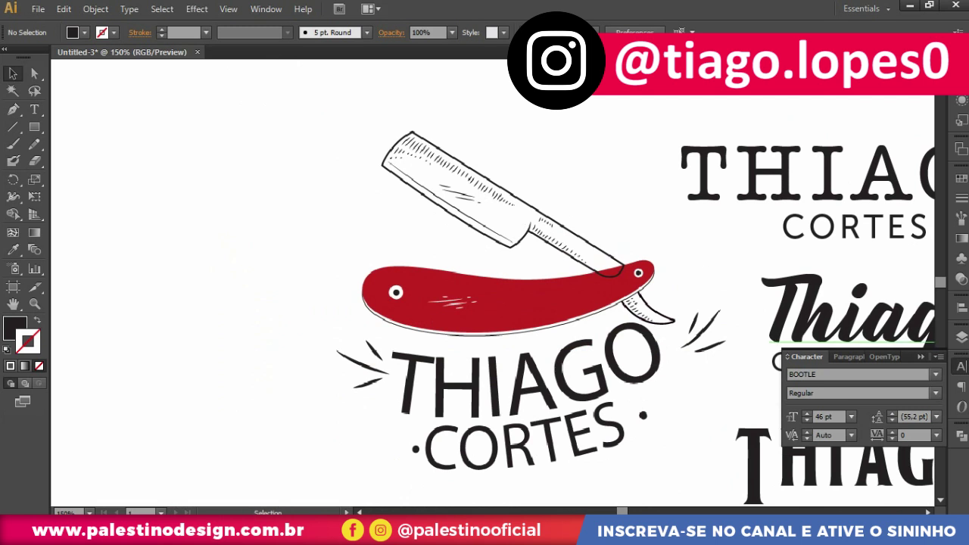
Select the razor logo image on Layer 1 and shrink it to about 35.65 mm
{"action": "left_click", "coordinate": [961, 337]}
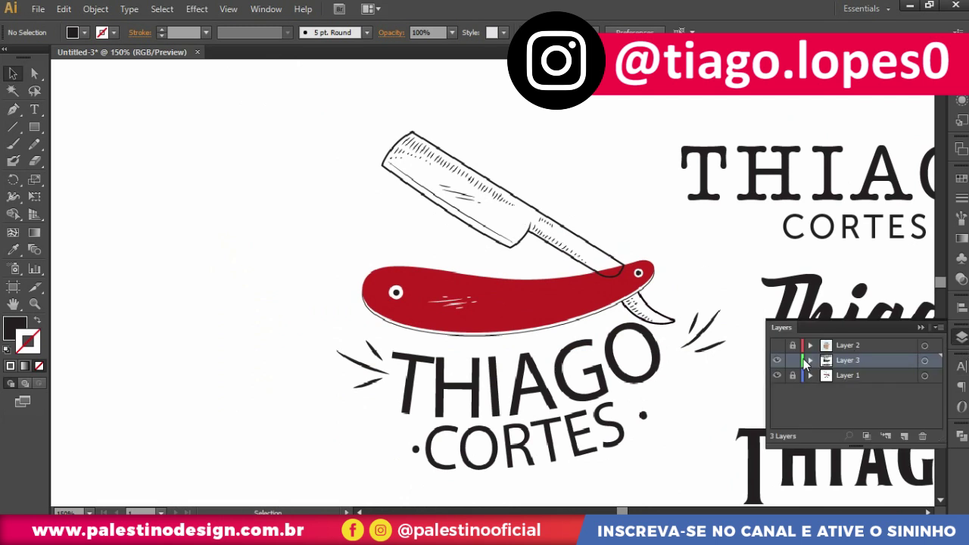
{"action": "left_click", "coordinate": [796, 377]}
{"action": "key", "text": "ctrl+minus"}
{"action": "mouse_move", "coordinate": [733, 148]}
{"action": "left_mouse_down"}
{"action": "mouse_move", "coordinate": [757, 130]}
{"action": "mouse_move", "coordinate": [622, 259]}
{"action": "left_mouse_up"}
{"action": "left_click", "coordinate": [482, 249]}
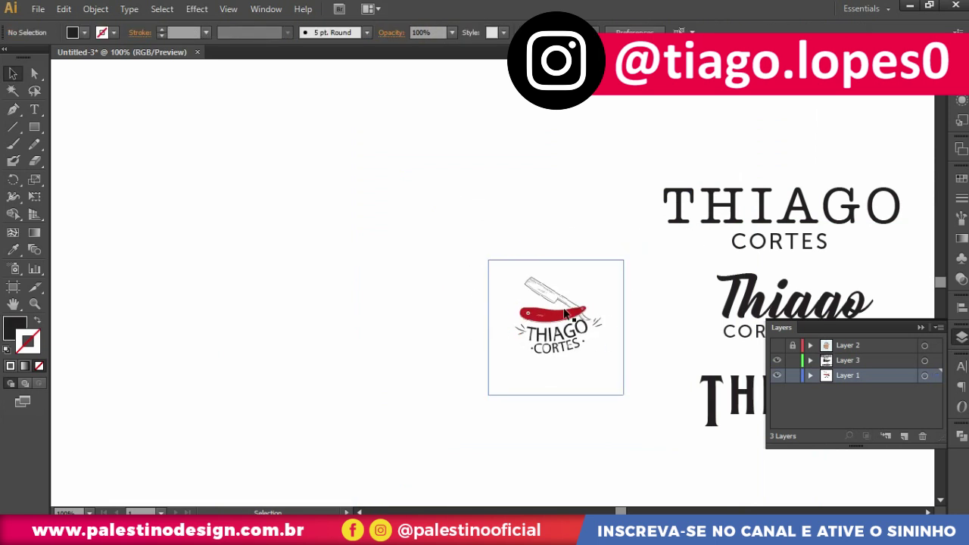
{"action": "left_click", "coordinate": [564, 312]}
{"action": "left_click_drag", "start_coordinate": [622, 259], "coordinate": [592, 290]}
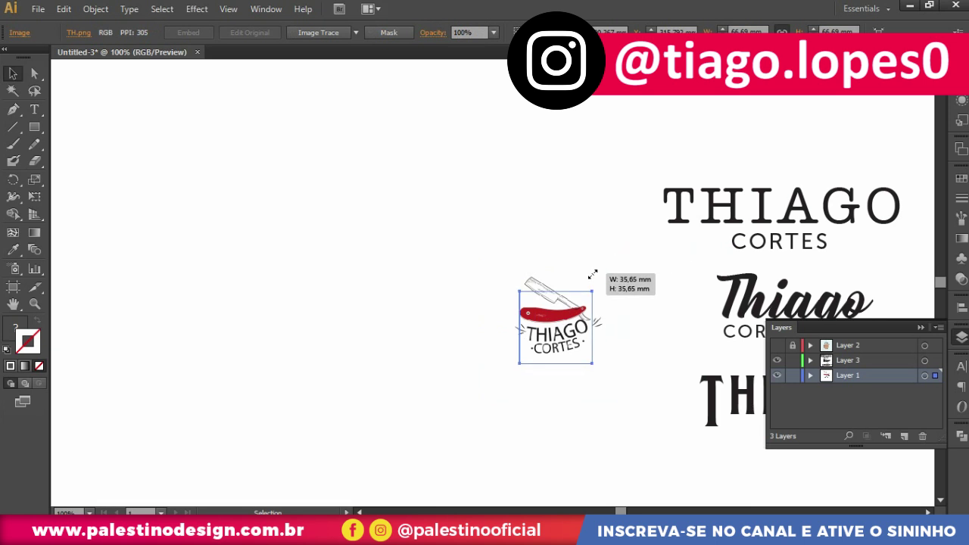
Enlarge the razor logo image back up to about 39.9 mm square
{"action": "scroll", "coordinate": [577, 355], "scroll_direction": "up", "scroll_amount": 1}
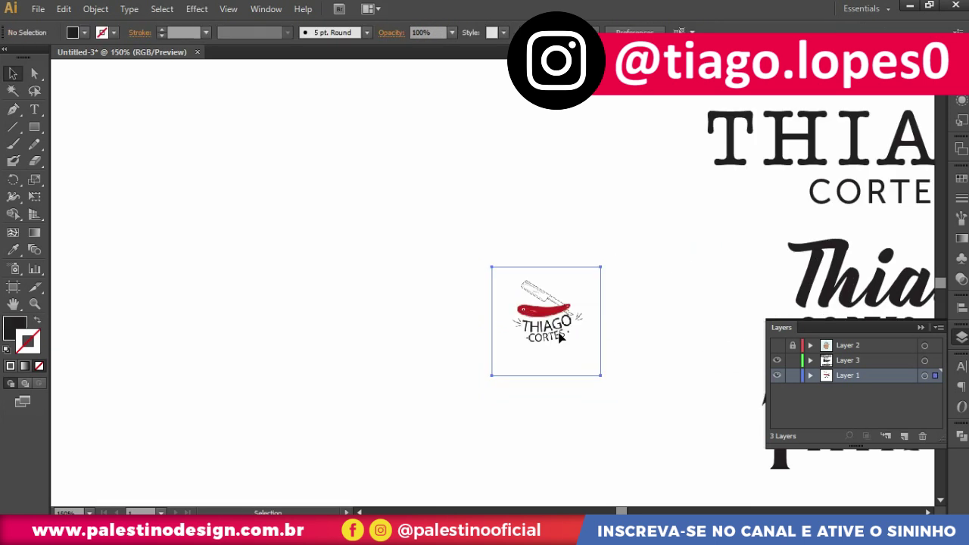
{"action": "left_click", "coordinate": [634, 267]}
{"action": "scroll", "coordinate": [640, 318], "scroll_direction": "down", "scroll_amount": 2}
{"action": "scroll", "coordinate": [642, 324], "scroll_direction": "up", "scroll_amount": 2}
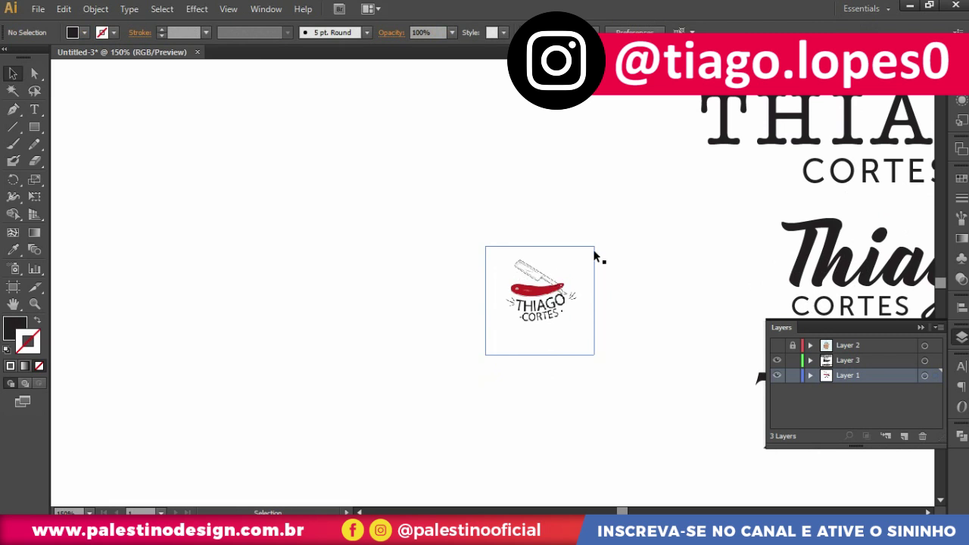
{"action": "left_click", "coordinate": [579, 292]}
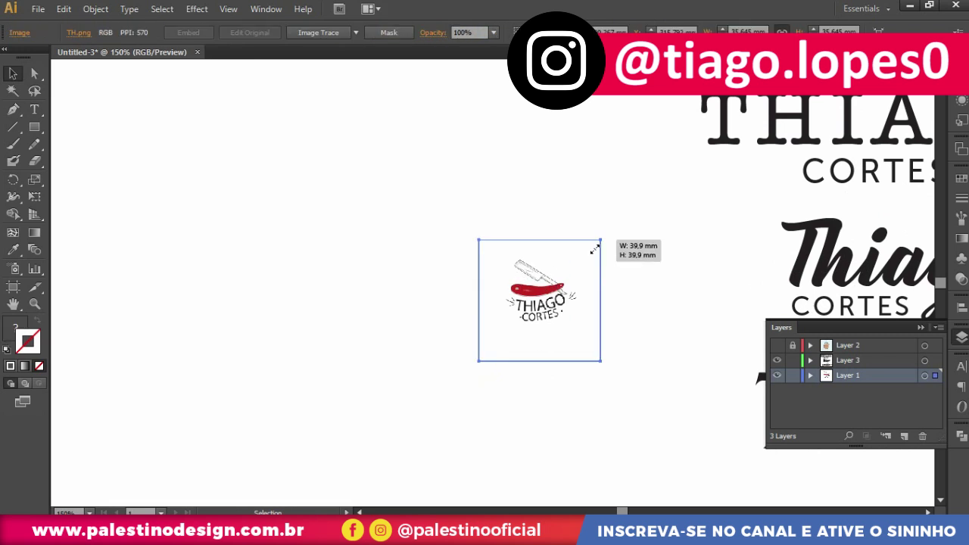
{"action": "left_click_drag", "start_coordinate": [594, 246], "coordinate": [688, 152]}
{"action": "scroll", "coordinate": [493, 248], "scroll_direction": "up", "scroll_amount": 1}
Zoom in and back out to inspect the razor logo's detail up close
{"action": "scroll", "coordinate": [493, 248], "scroll_direction": "up", "scroll_amount": 2}
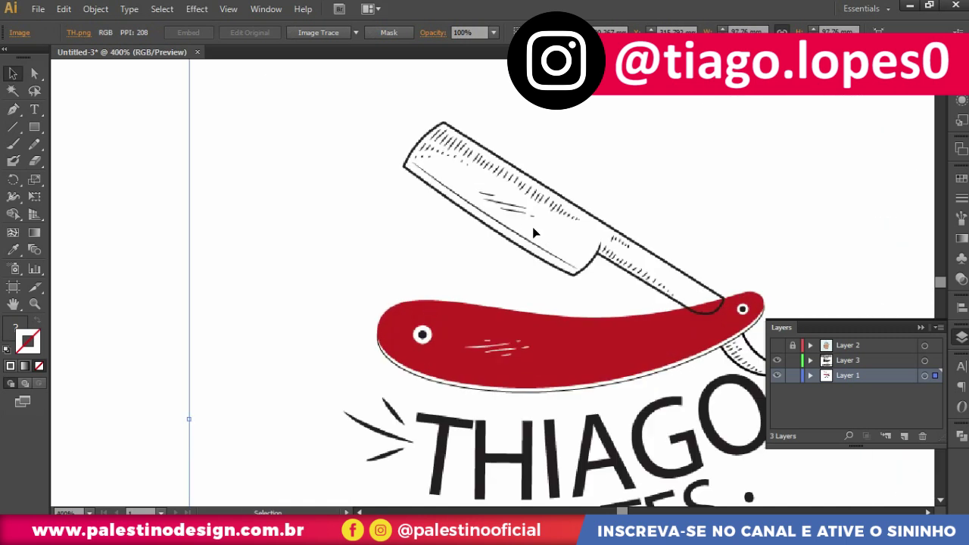
{"action": "scroll", "coordinate": [534, 233], "scroll_direction": "down", "scroll_amount": 3}
{"action": "scroll", "coordinate": [463, 259], "scroll_direction": "up", "scroll_amount": 3}
{"action": "scroll", "coordinate": [521, 194], "scroll_direction": "up", "scroll_amount": 1}
{"action": "scroll", "coordinate": [455, 203], "scroll_direction": "up", "scroll_amount": 1}
{"action": "scroll", "coordinate": [340, 216], "scroll_direction": "up", "scroll_amount": 1}
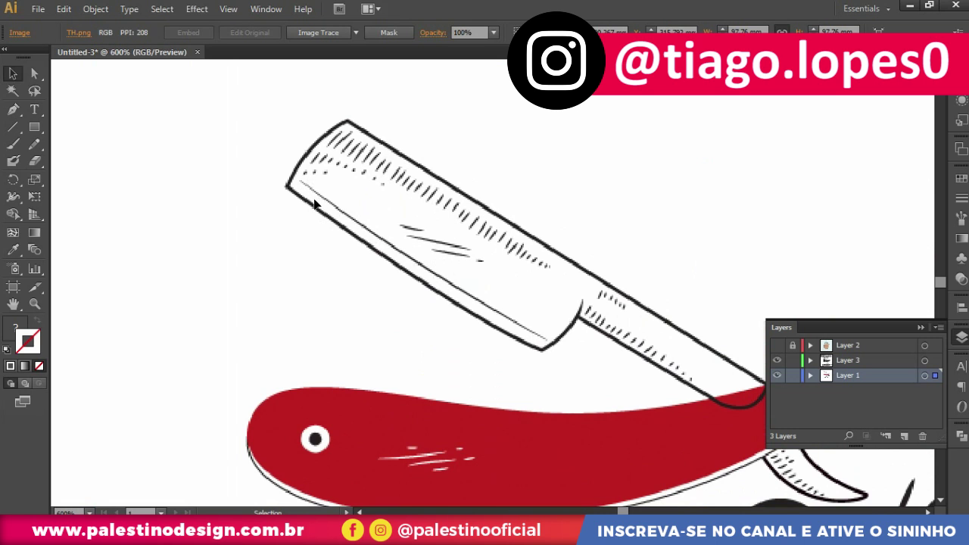
{"action": "scroll", "coordinate": [315, 204], "scroll_direction": "down", "scroll_amount": 1}
{"action": "scroll", "coordinate": [530, 295], "scroll_direction": "down", "scroll_amount": 1}
{"action": "scroll", "coordinate": [541, 310], "scroll_direction": "up", "scroll_amount": 1}
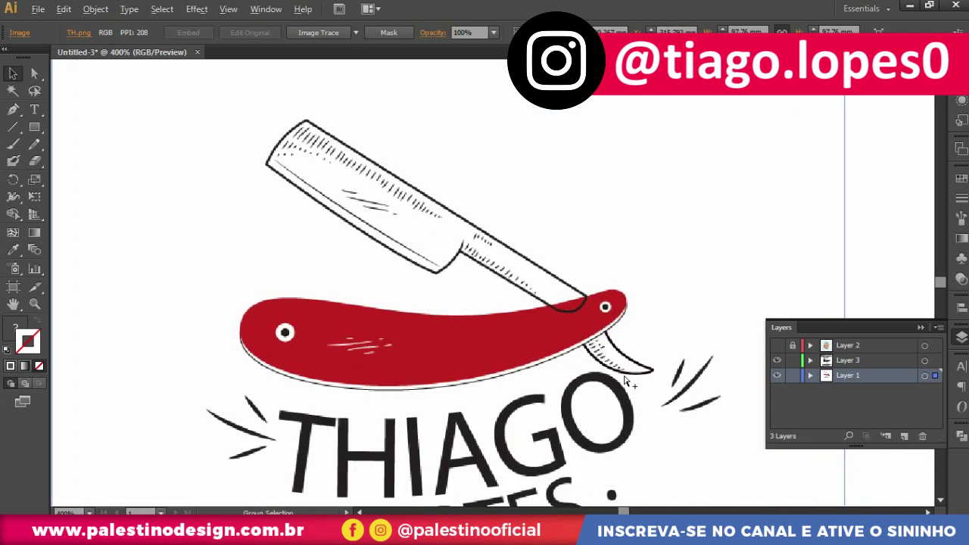
{"action": "scroll", "coordinate": [553, 326], "scroll_direction": "down", "scroll_amount": 2}
{"action": "scroll", "coordinate": [552, 382], "scroll_direction": "down", "scroll_amount": 2}
Move the TH.png logo image up and left and enlarge it around its centre
{"action": "left_click_drag", "start_coordinate": [552, 363], "coordinate": [413, 282]}
{"action": "left_click_drag", "start_coordinate": [471, 166], "coordinate": [562, 76]}
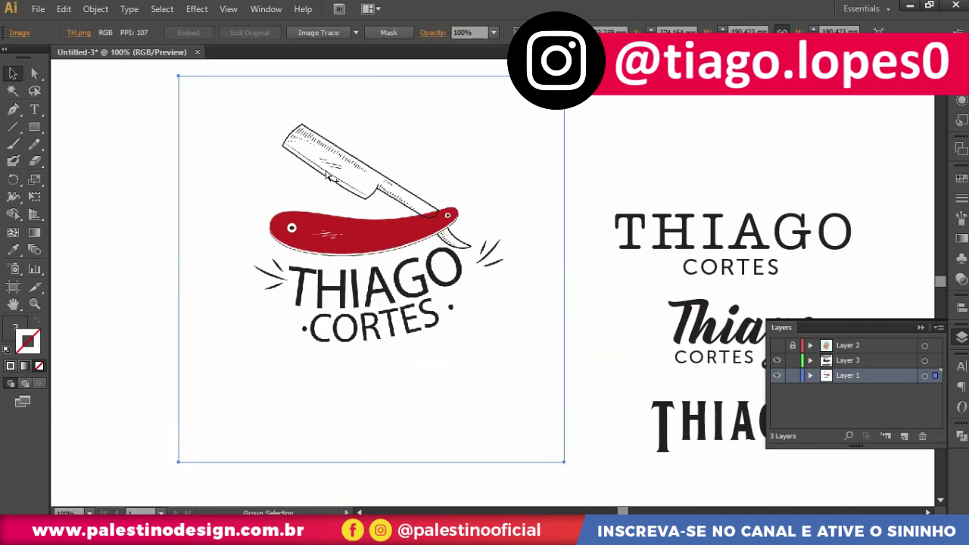
{"action": "scroll", "coordinate": [448, 255], "scroll_direction": "up", "scroll_amount": 1}
{"action": "scroll", "coordinate": [615, 331], "scroll_direction": "down", "scroll_amount": 1}
{"action": "scroll", "coordinate": [560, 304], "scroll_direction": "down", "scroll_amount": 1}
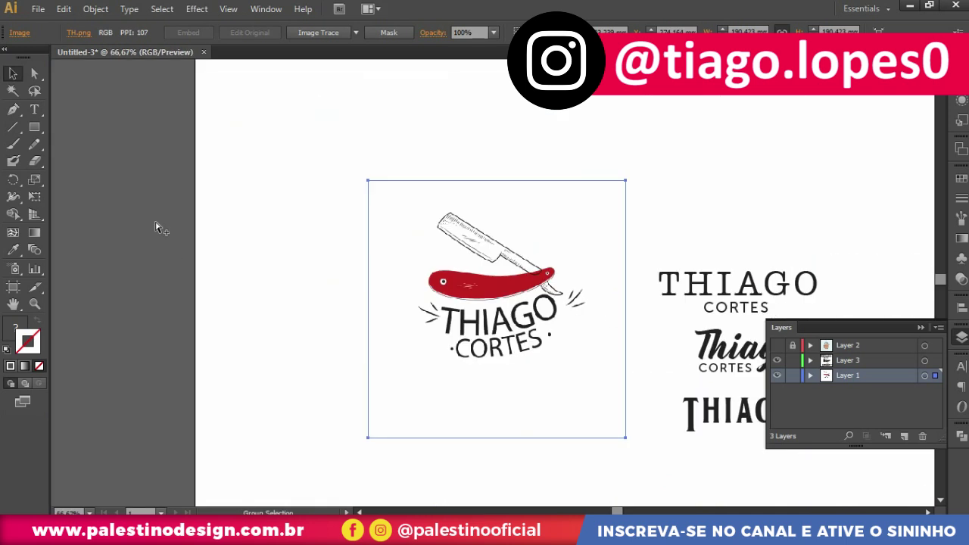
{"action": "scroll", "coordinate": [462, 277], "scroll_direction": "up", "scroll_amount": 1}
{"action": "scroll", "coordinate": [530, 284], "scroll_direction": "down", "scroll_amount": 1}
Place the logo beside the THIAGO wordmarks and shrink it to about 43.2 mm square
{"action": "left_click_drag", "start_coordinate": [546, 290], "coordinate": [605, 274]}
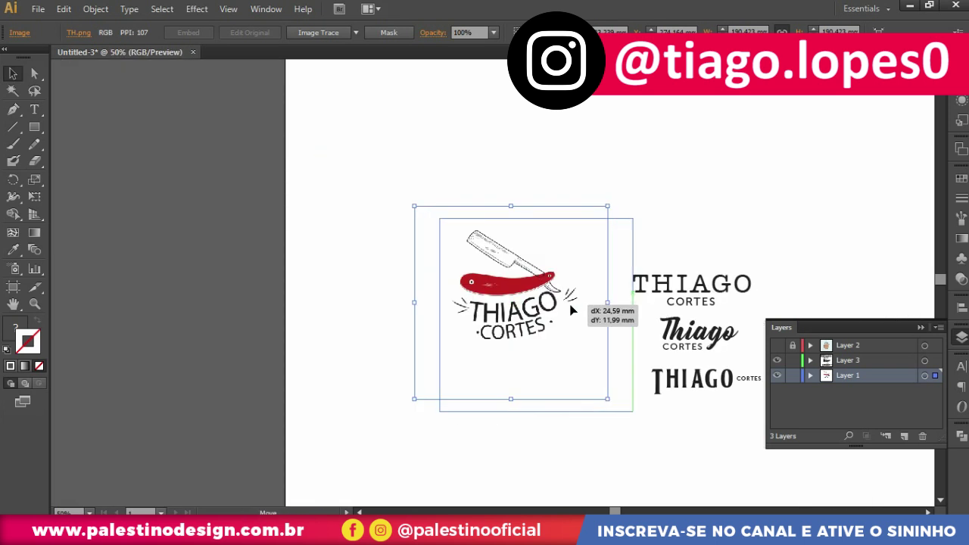
{"action": "scroll", "coordinate": [620, 280], "scroll_direction": "up", "scroll_amount": 1}
{"action": "scroll", "coordinate": [535, 295], "scroll_direction": "up", "scroll_amount": 1}
{"action": "mouse_move", "coordinate": [690, 156]}
{"action": "left_mouse_down"}
{"action": "mouse_move", "coordinate": [536, 326]}
{"action": "mouse_move", "coordinate": [516, 329]}
{"action": "mouse_move", "coordinate": [534, 309]}
{"action": "left_mouse_up"}
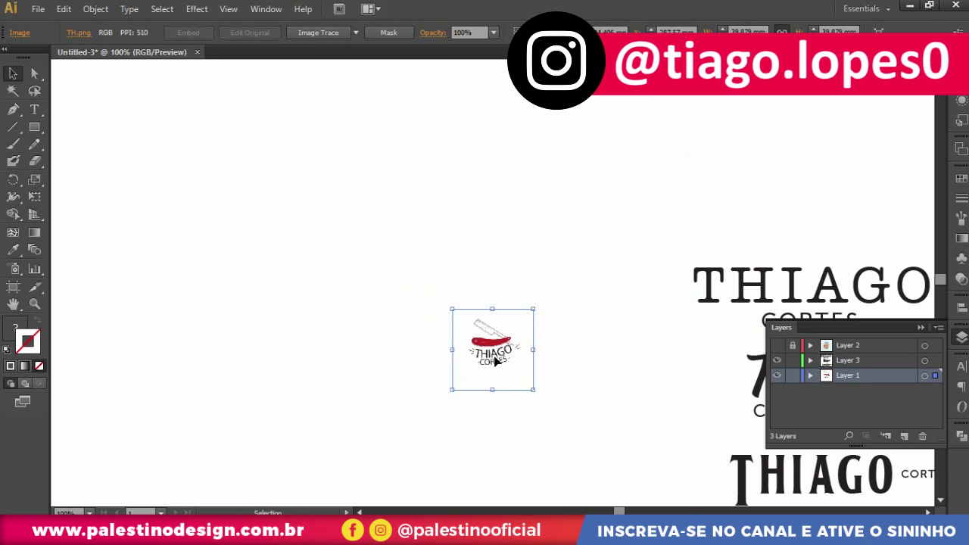
{"action": "scroll", "coordinate": [538, 335], "scroll_direction": "up", "scroll_amount": 1}
Enlarge the razor logo image slightly around its centre
{"action": "left_click_drag", "start_coordinate": [533, 299], "coordinate": [538, 292]}
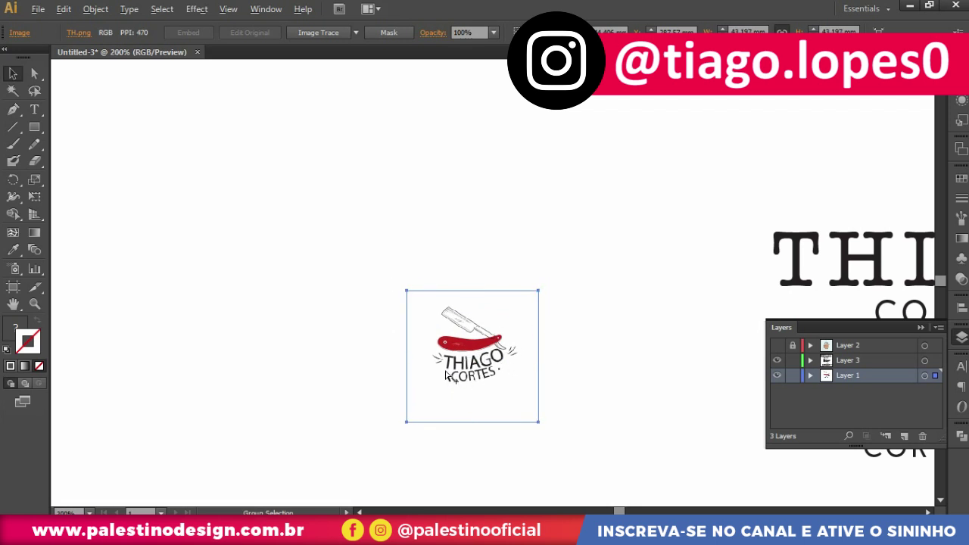
{"action": "scroll", "coordinate": [449, 376], "scroll_direction": "up", "scroll_amount": 4}
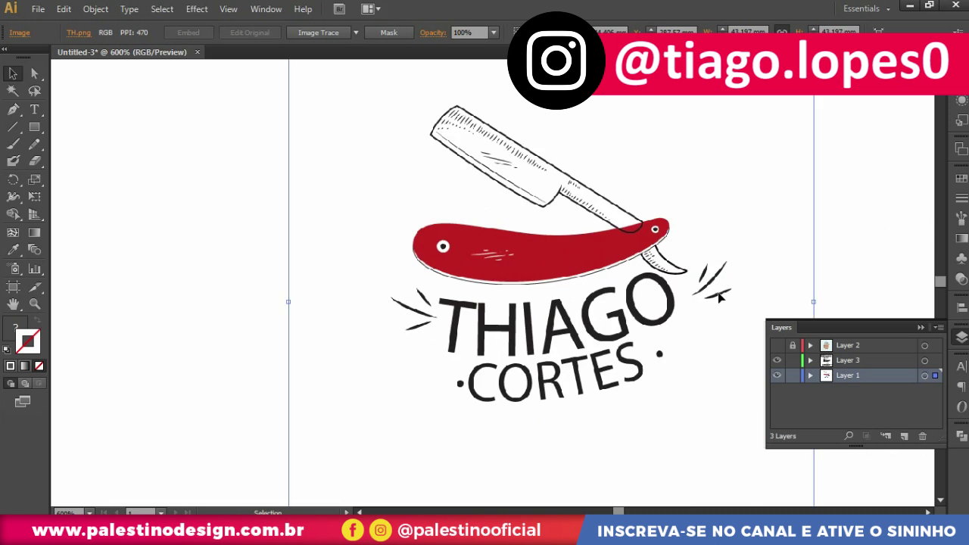
{"action": "scroll", "coordinate": [598, 367], "scroll_direction": "down", "scroll_amount": 1}
{"action": "scroll", "coordinate": [534, 357], "scroll_direction": "up", "scroll_amount": 1}
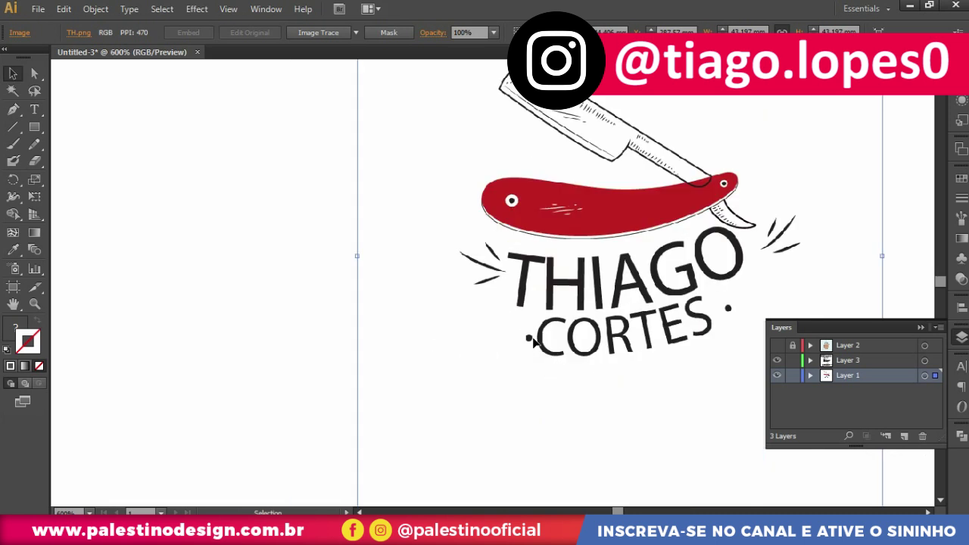
Pan the view to bring the razor toward the centre of the screen
{"action": "left_click_drag", "start_coordinate": [694, 312], "coordinate": [594, 307]}
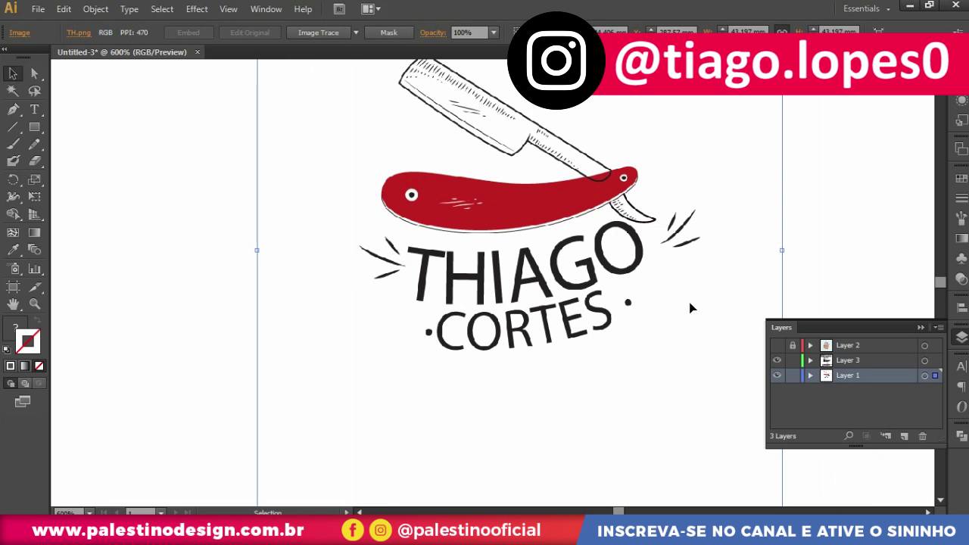
{"action": "left_click_drag", "start_coordinate": [750, 273], "coordinate": [540, 265]}
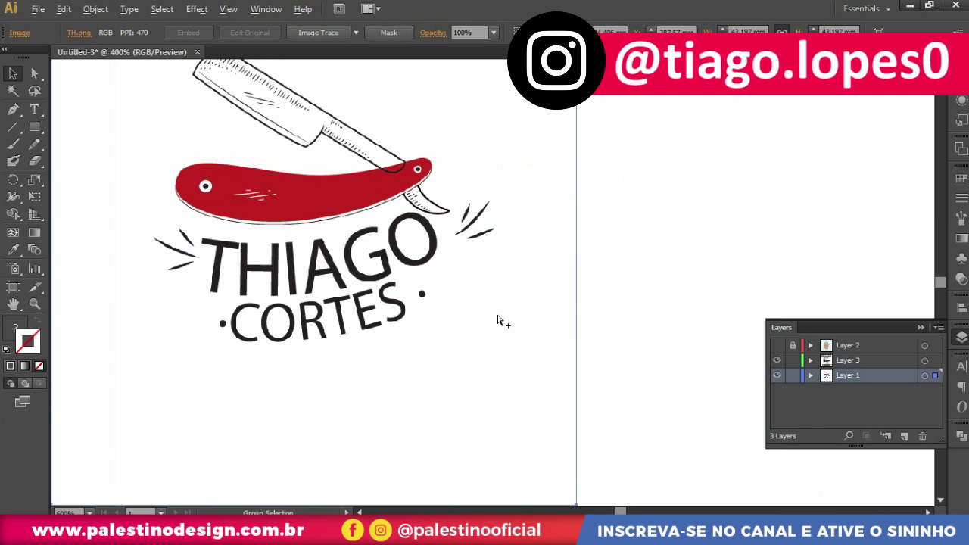
{"action": "scroll", "coordinate": [502, 320], "scroll_direction": "down", "scroll_amount": 1}
{"action": "left_click_drag", "start_coordinate": [488, 287], "coordinate": [568, 289]}
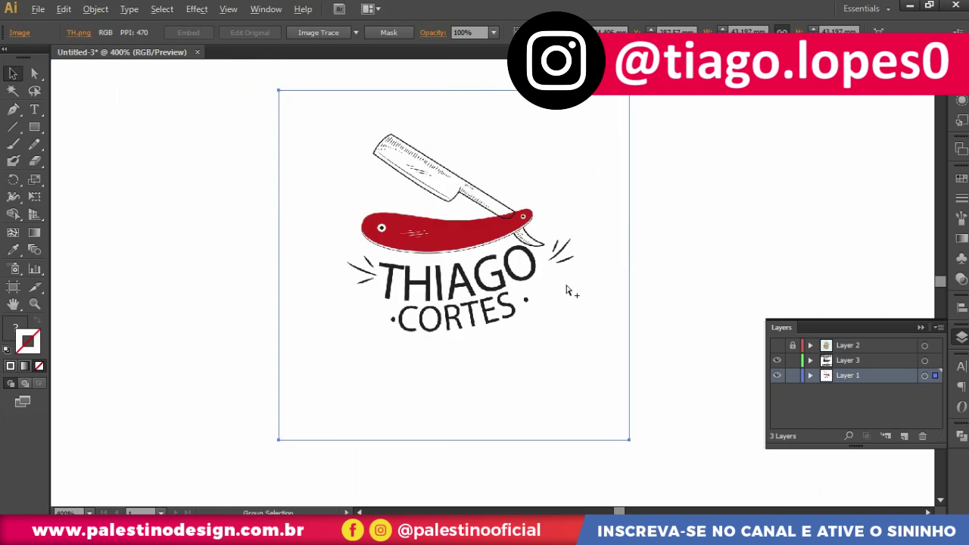
{"action": "scroll", "coordinate": [571, 292], "scroll_direction": "down", "scroll_amount": 2}
{"action": "left_click_drag", "start_coordinate": [579, 321], "coordinate": [504, 294]}
Zoom to 4800% on the blade-handle junction and start a 5 pt Pen path there
{"action": "scroll", "coordinate": [473, 201], "scroll_direction": "up", "scroll_amount": 1}
{"action": "scroll", "coordinate": [457, 244], "scroll_direction": "up", "scroll_amount": 1}
{"action": "scroll", "coordinate": [458, 221], "scroll_direction": "down", "scroll_amount": 1}
{"action": "scroll", "coordinate": [437, 215], "scroll_direction": "up", "scroll_amount": 3}
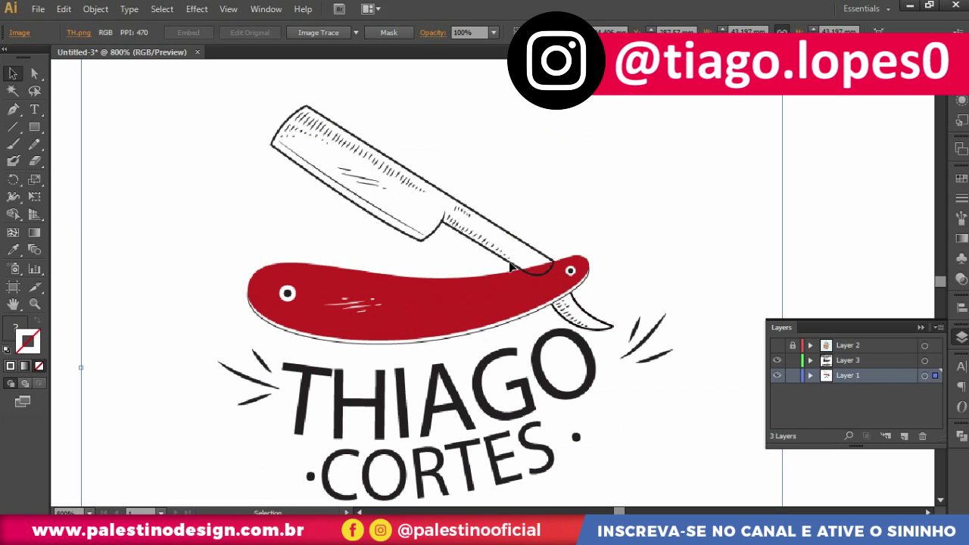
{"action": "scroll", "coordinate": [529, 270], "scroll_direction": "up", "scroll_amount": 4}
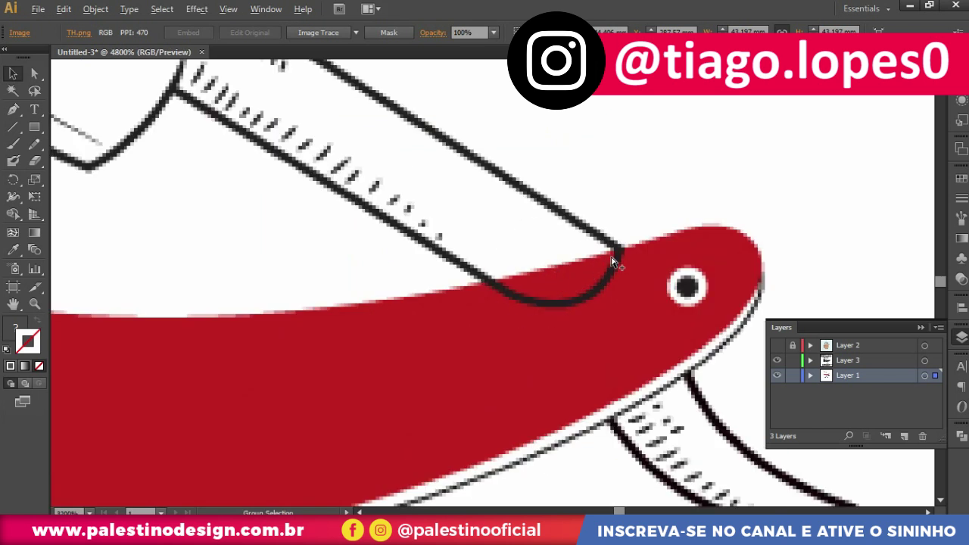
{"action": "scroll", "coordinate": [613, 255], "scroll_direction": "up", "scroll_amount": 1}
{"action": "key", "text": "p"}
{"action": "left_click", "coordinate": [598, 242]}
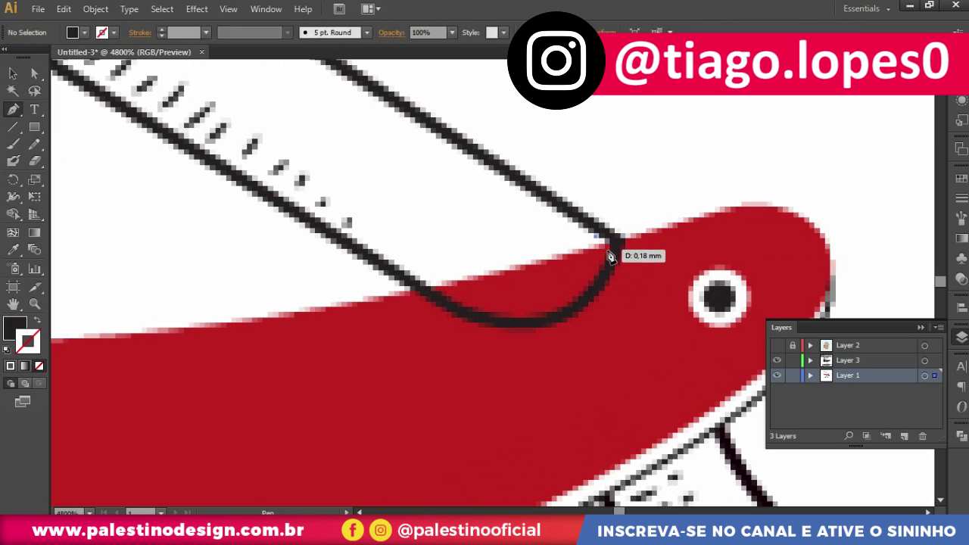
Draw a closed patch inside the blade's curved end and fill it with sampled white
{"action": "left_click_drag", "start_coordinate": [536, 320], "coordinate": [492, 324]}
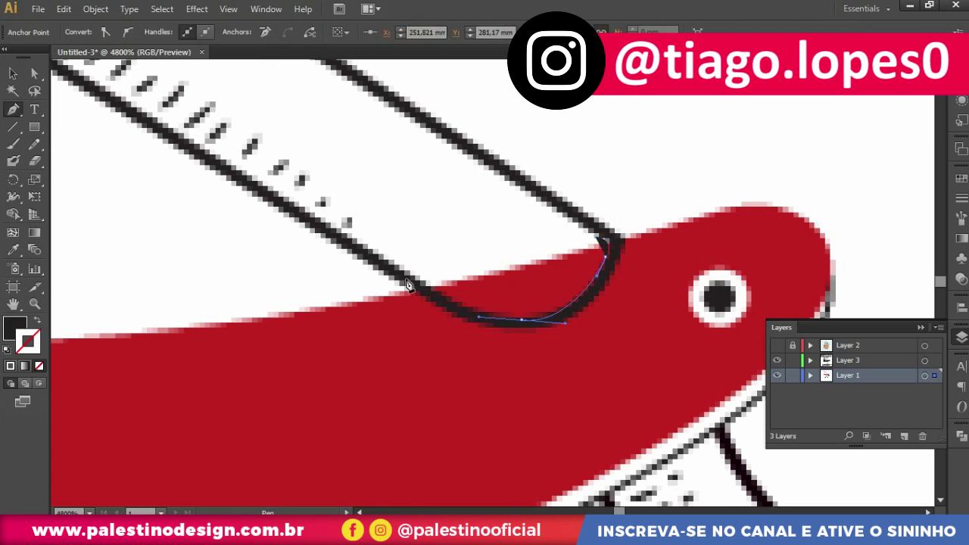
{"action": "left_click", "coordinate": [393, 266]}
{"action": "left_click", "coordinate": [415, 227]}
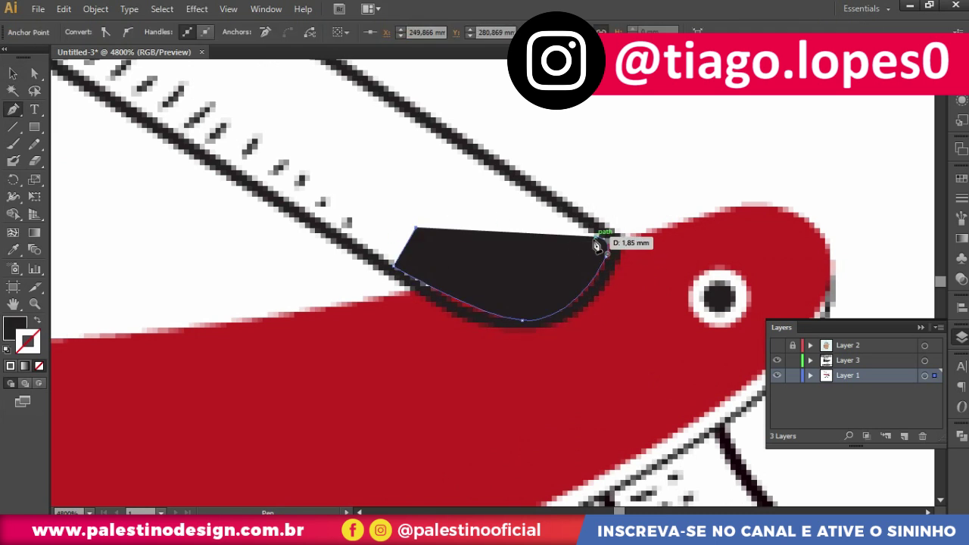
{"action": "key", "text": "i"}
{"action": "left_click", "coordinate": [188, 237]}
{"action": "key", "text": "v"}
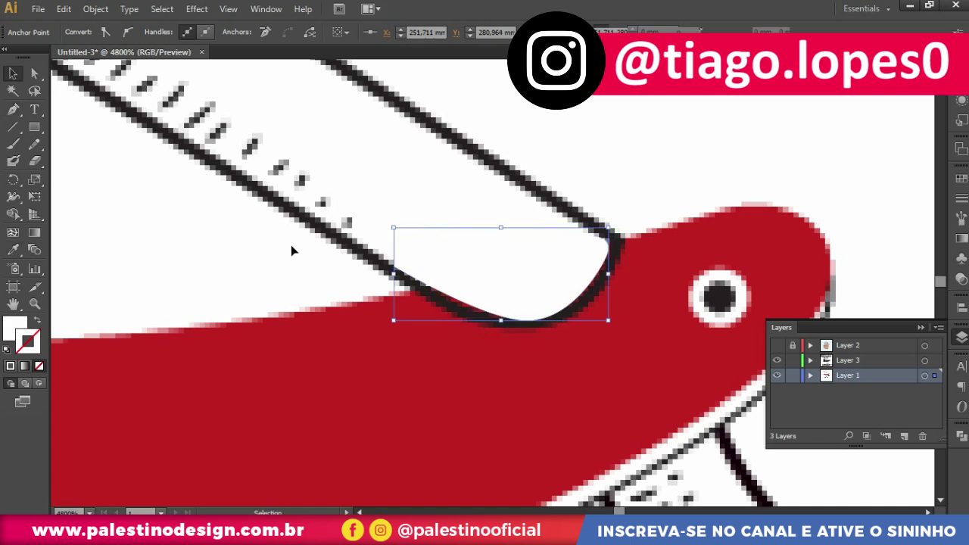
Zoom in and out to check the white patch over the razor tip, then deselect it
{"action": "key", "text": "ctrl+minus"}
{"action": "key", "text": "ctrl+minus"}
{"action": "key", "text": "ctrl+minus"}
{"action": "left_click", "coordinate": [481, 282]}
{"action": "key", "text": "ctrl+plus"}
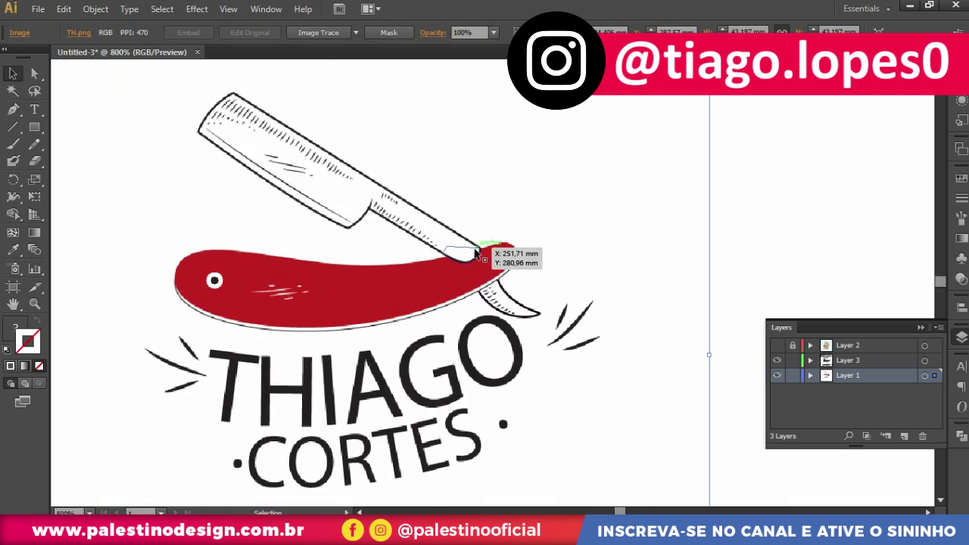
{"action": "key", "text": "ctrl+plus"}
{"action": "left_click", "coordinate": [519, 261]}
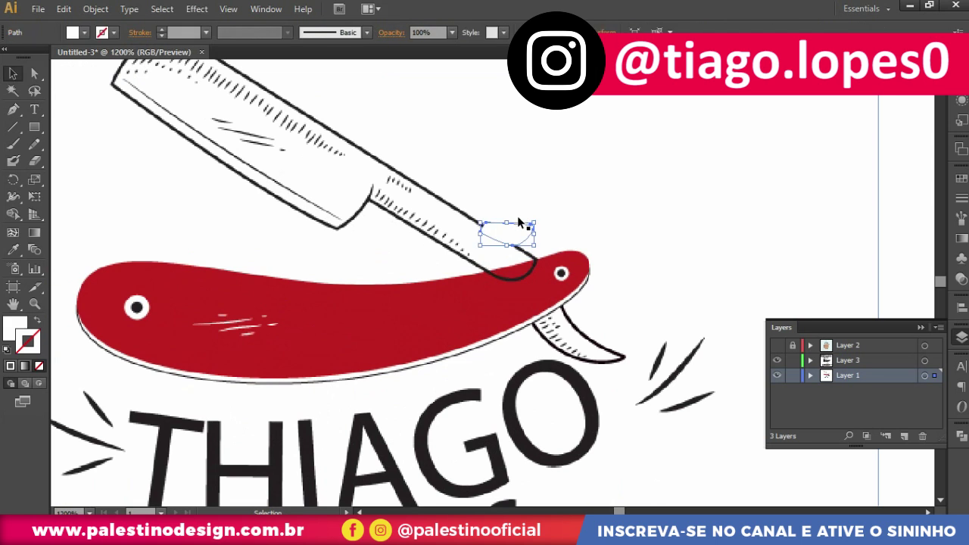
{"action": "key", "text": "ctrl+minus"}
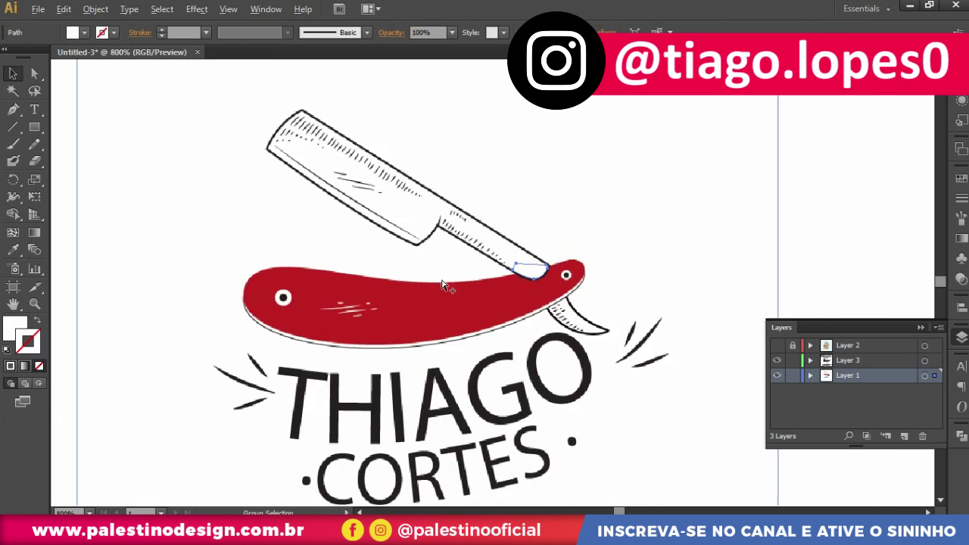
{"action": "key", "text": "ctrl+minus"}
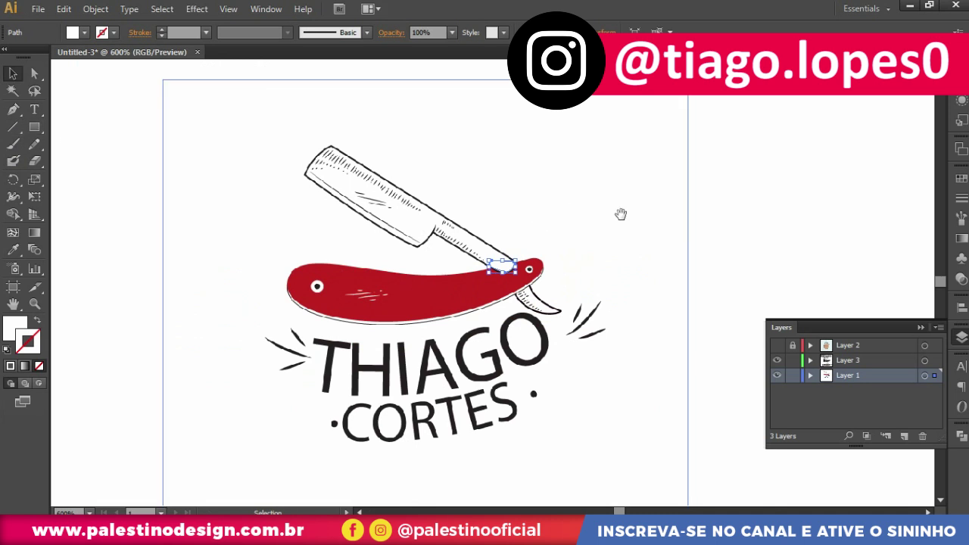
{"action": "left_click_drag", "start_coordinate": [621, 214], "coordinate": [532, 174]}
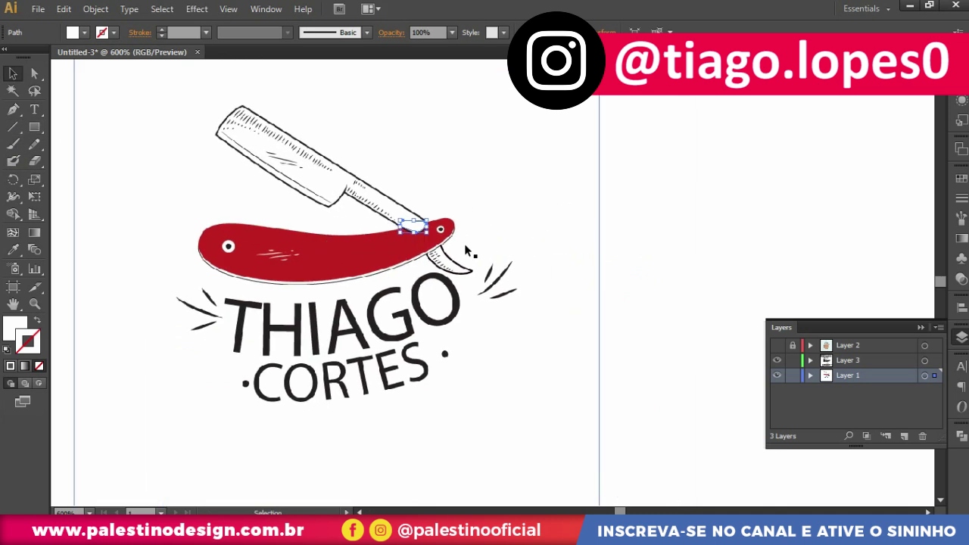
{"action": "key", "text": "ctrl+minus"}
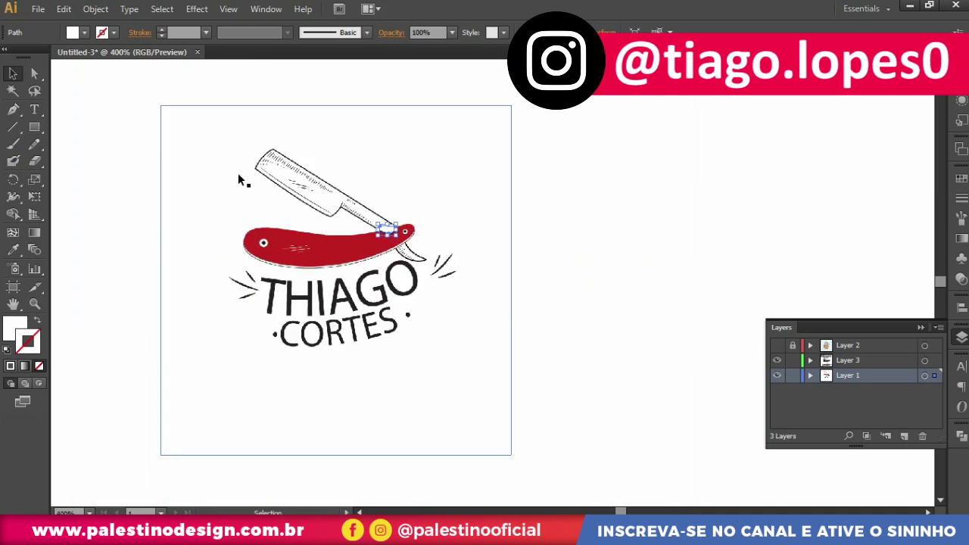
{"action": "left_click_drag", "start_coordinate": [237, 180], "coordinate": [480, 172]}
{"action": "left_click", "coordinate": [623, 193]}
{"action": "scroll", "coordinate": [439, 239], "scroll_direction": "up", "scroll_amount": 1}
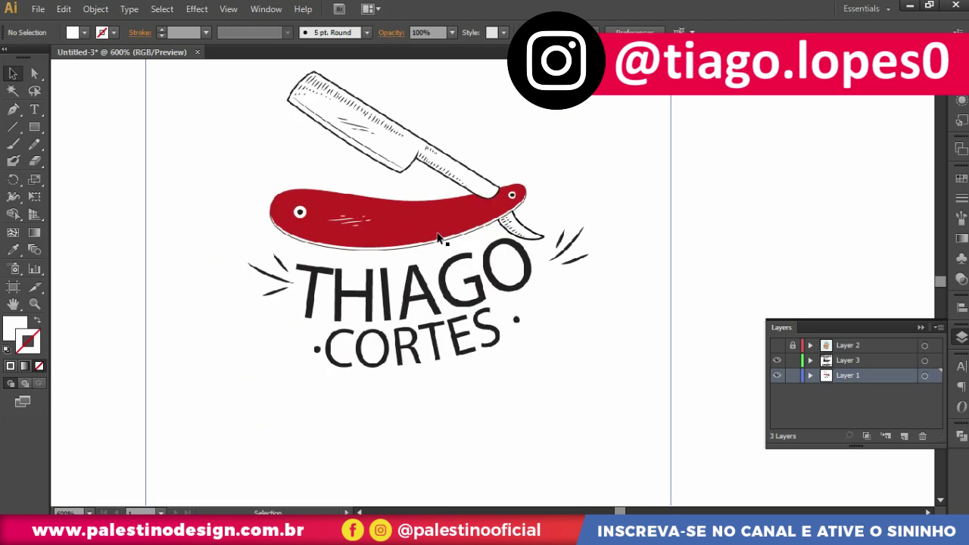
Select the small razor logo artwork and scale it up proportionally
{"action": "left_click_drag", "start_coordinate": [439, 239], "coordinate": [461, 272]}
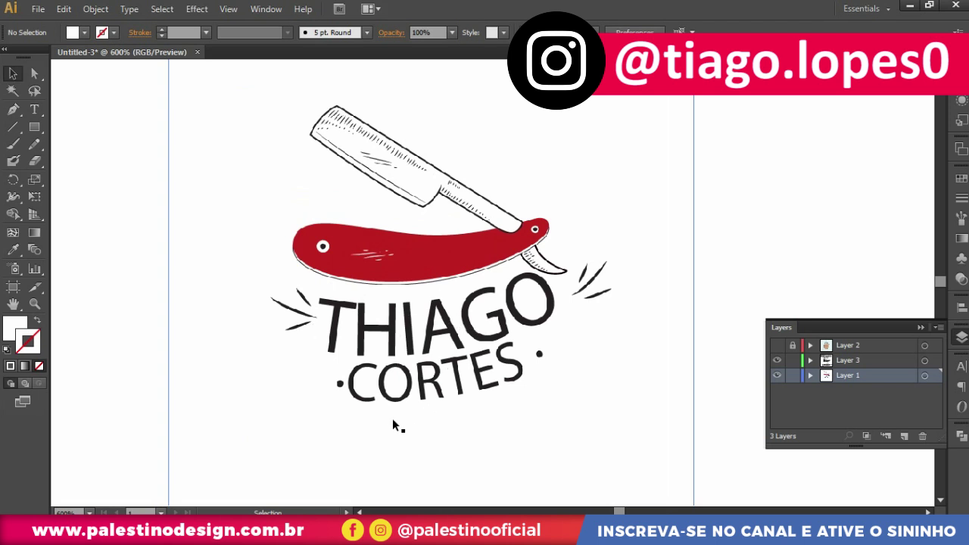
{"action": "scroll", "coordinate": [402, 311], "scroll_direction": "down", "scroll_amount": 2}
{"action": "scroll", "coordinate": [537, 270], "scroll_direction": "right", "scroll_amount": 3}
{"action": "scroll", "coordinate": [484, 277], "scroll_direction": "right", "scroll_amount": 3}
{"action": "scroll", "coordinate": [414, 318], "scroll_direction": "down", "scroll_amount": 1}
{"action": "mouse_move", "coordinate": [184, 225]}
{"action": "left_mouse_down"}
{"action": "mouse_move", "coordinate": [260, 329]}
{"action": "mouse_move", "coordinate": [583, 277]}
{"action": "mouse_move", "coordinate": [563, 284]}
{"action": "left_mouse_up"}
{"action": "scroll", "coordinate": [563, 326], "scroll_direction": "down", "scroll_amount": 1}
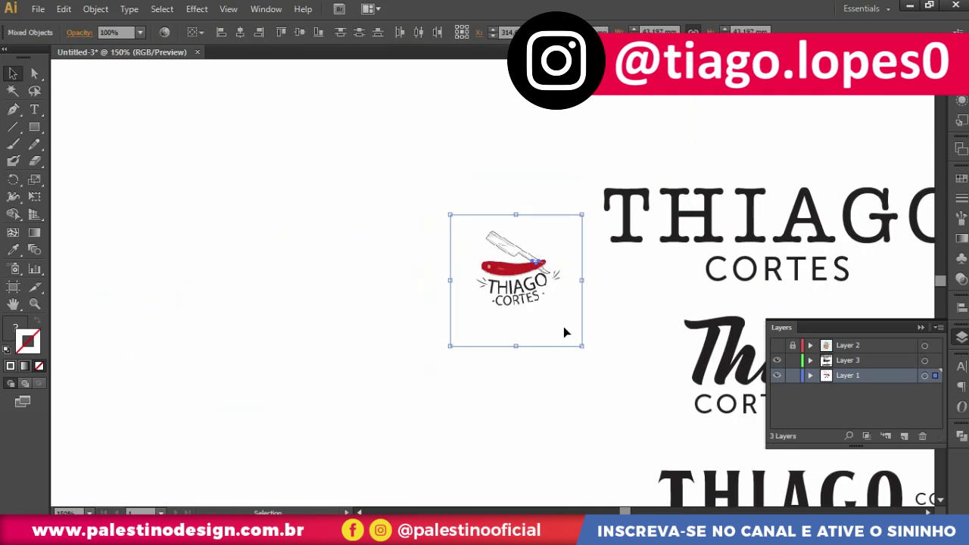
{"action": "left_click_drag", "start_coordinate": [582, 346], "coordinate": [631, 400]}
Pan across the artboard and return the view to the three THIAGO logos
{"action": "scroll", "coordinate": [600, 333], "scroll_direction": "up", "scroll_amount": 1}
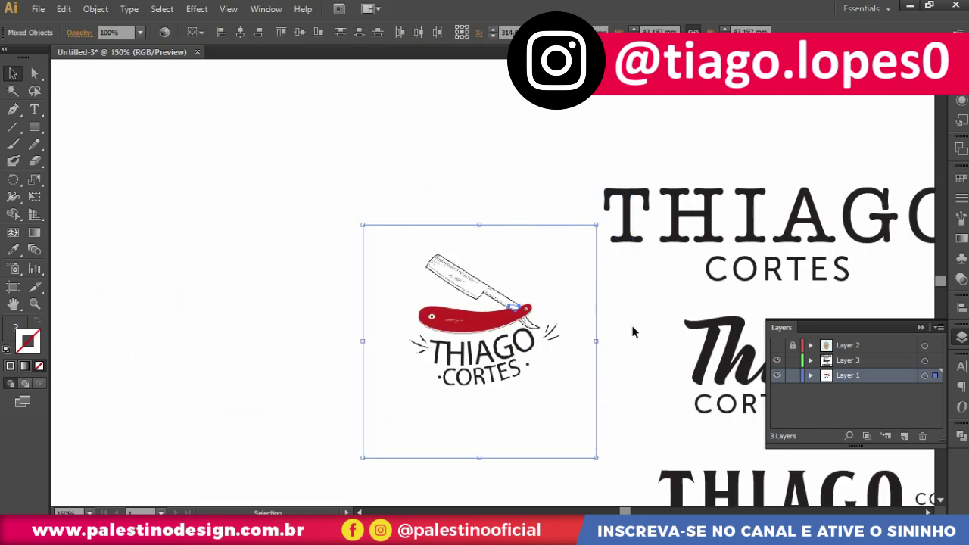
{"action": "scroll", "coordinate": [476, 325], "scroll_direction": "up", "scroll_amount": 1}
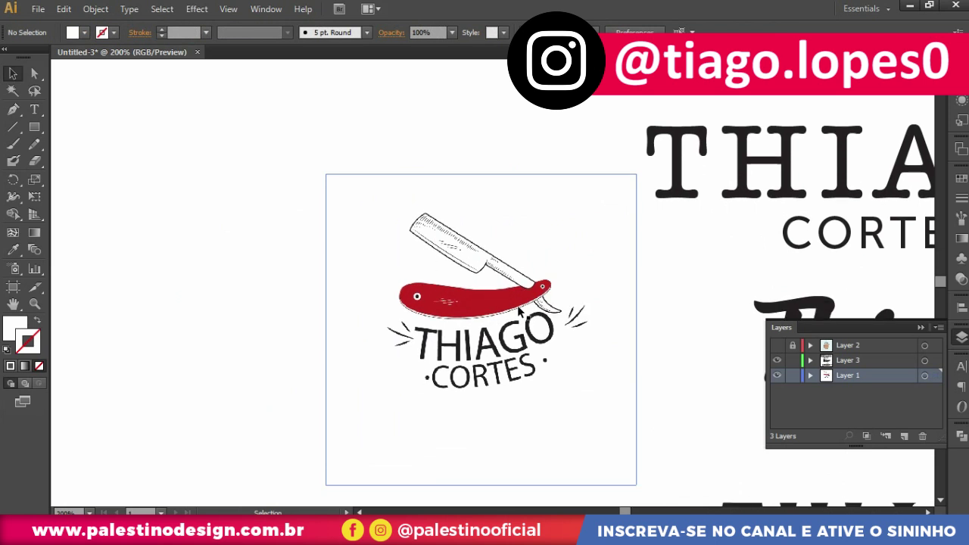
{"action": "scroll", "coordinate": [542, 315], "scroll_direction": "down", "scroll_amount": 1}
{"action": "left_click_drag", "start_coordinate": [610, 295], "coordinate": [451, 275]}
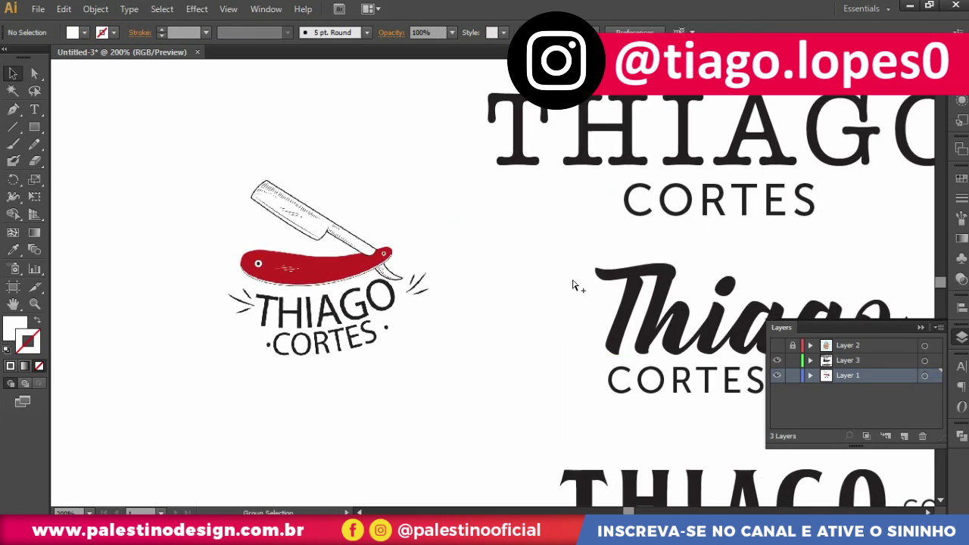
{"action": "scroll", "coordinate": [571, 281], "scroll_direction": "down", "scroll_amount": 1}
{"action": "scroll", "coordinate": [666, 253], "scroll_direction": "right", "scroll_amount": 3}
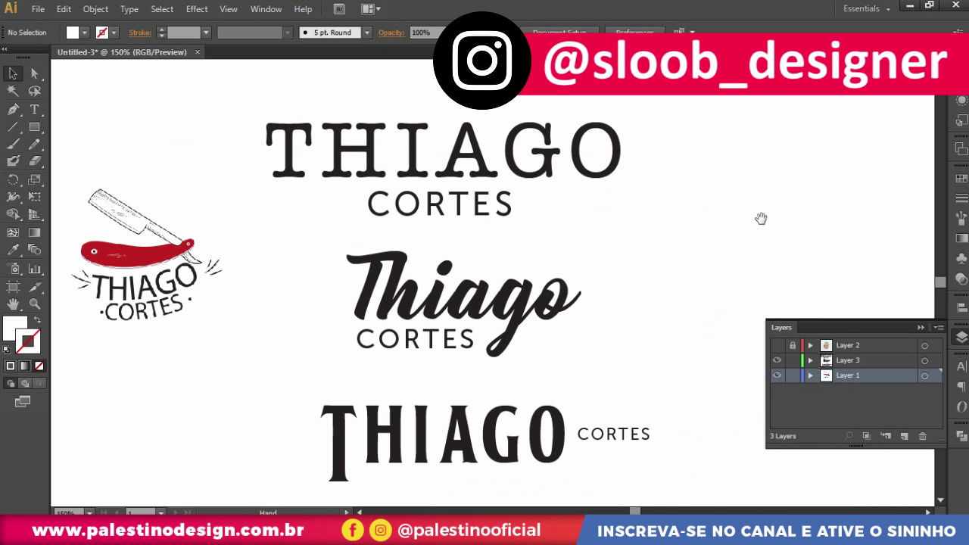
{"action": "left_click_drag", "start_coordinate": [777, 196], "coordinate": [618, 245]}
{"action": "scroll", "coordinate": [666, 238], "scroll_direction": "down", "scroll_amount": 1}
{"action": "left_click_drag", "start_coordinate": [689, 231], "coordinate": [495, 244]}
{"action": "scroll", "coordinate": [529, 241], "scroll_direction": "down", "scroll_amount": 1}
{"action": "left_click_drag", "start_coordinate": [579, 236], "coordinate": [428, 248]}
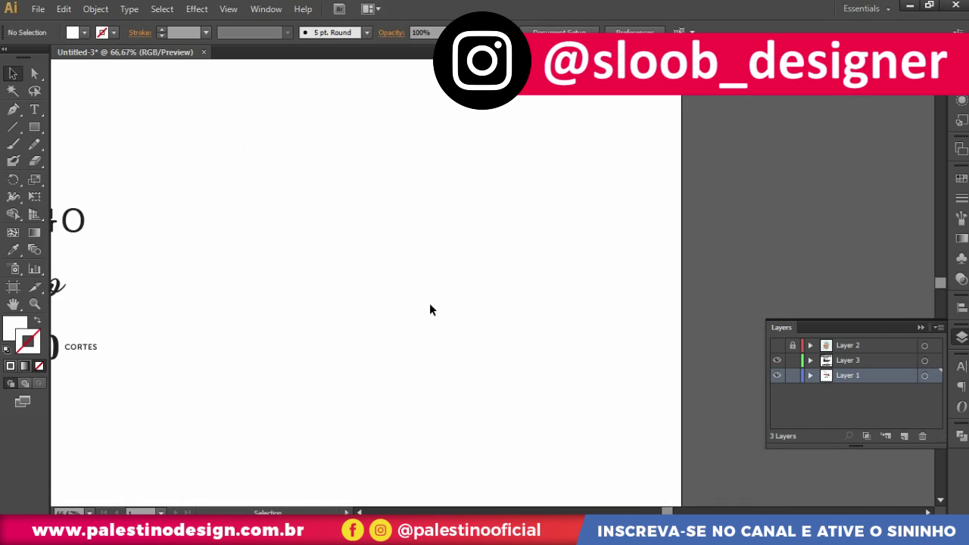
{"action": "left_click_drag", "start_coordinate": [430, 309], "coordinate": [540, 274]}
Make Layer 2 visible and centre the cartoon face in view
{"action": "left_click", "coordinate": [776, 345]}
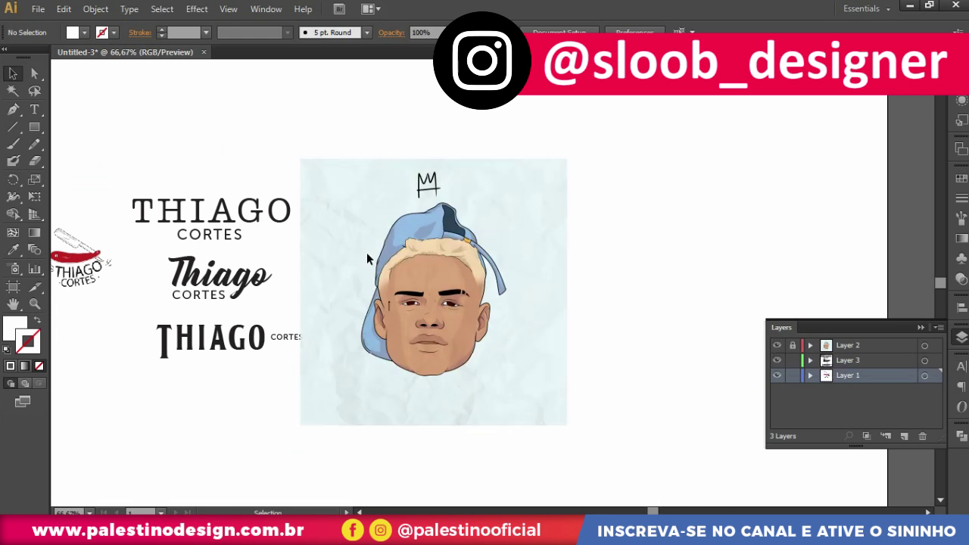
{"action": "left_click_drag", "start_coordinate": [368, 255], "coordinate": [478, 252]}
{"action": "scroll", "coordinate": [582, 282], "scroll_direction": "up", "scroll_amount": 1}
{"action": "scroll", "coordinate": [582, 282], "scroll_direction": "up", "scroll_amount": 1}
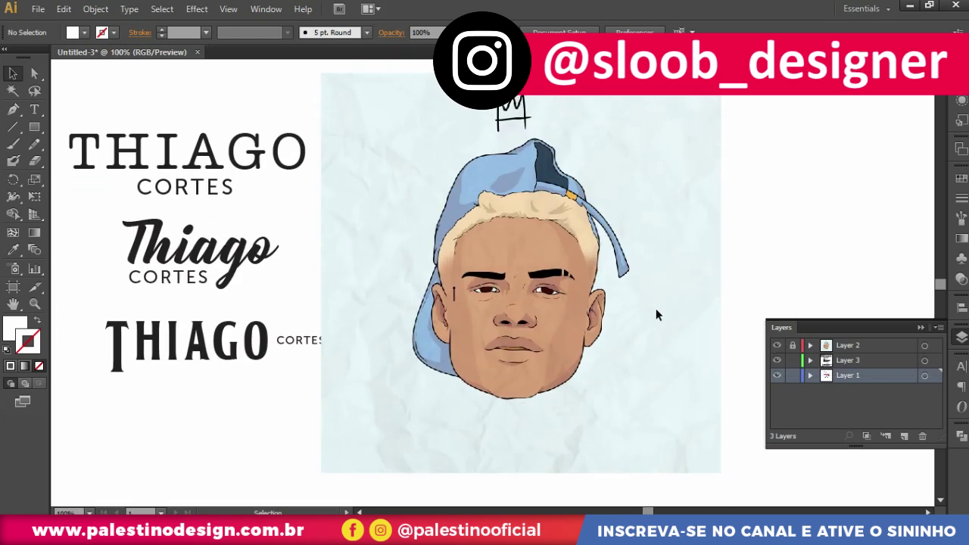
{"action": "scroll", "coordinate": [560, 322], "scroll_direction": "up", "scroll_amount": 1}
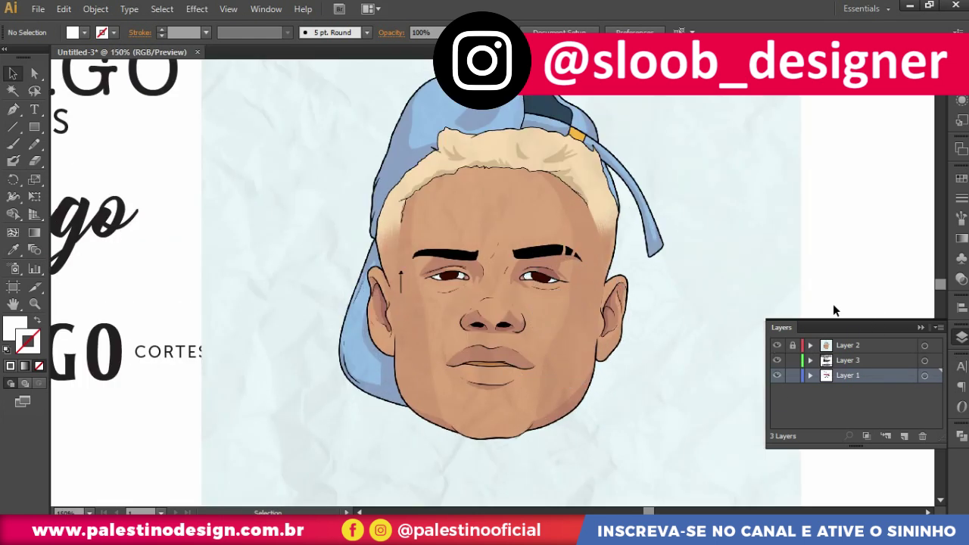
{"action": "scroll", "coordinate": [521, 212], "scroll_direction": "up", "scroll_amount": 1}
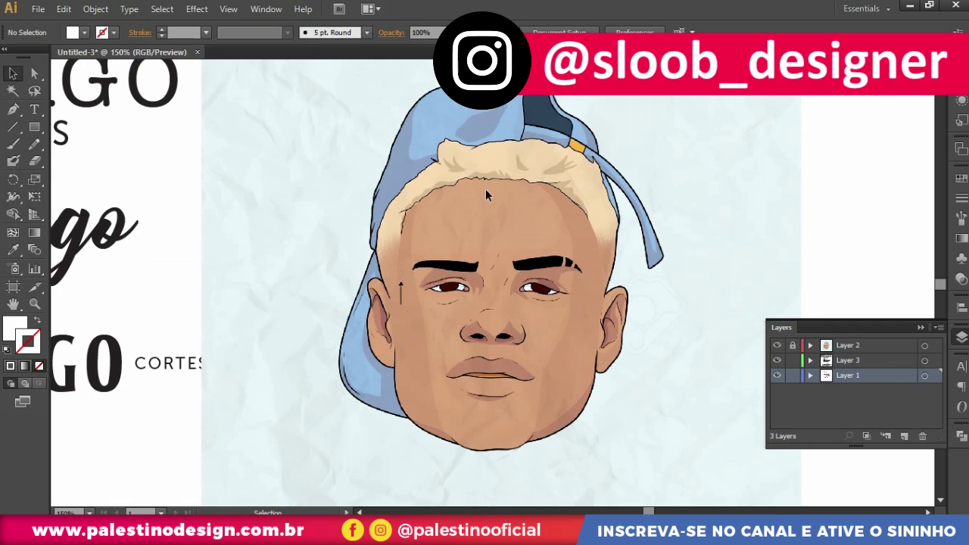
{"action": "scroll", "coordinate": [398, 280], "scroll_direction": "up", "scroll_amount": 1}
{"action": "scroll", "coordinate": [403, 273], "scroll_direction": "up", "scroll_amount": 2}
{"action": "scroll", "coordinate": [403, 274], "scroll_direction": "down", "scroll_amount": 1}
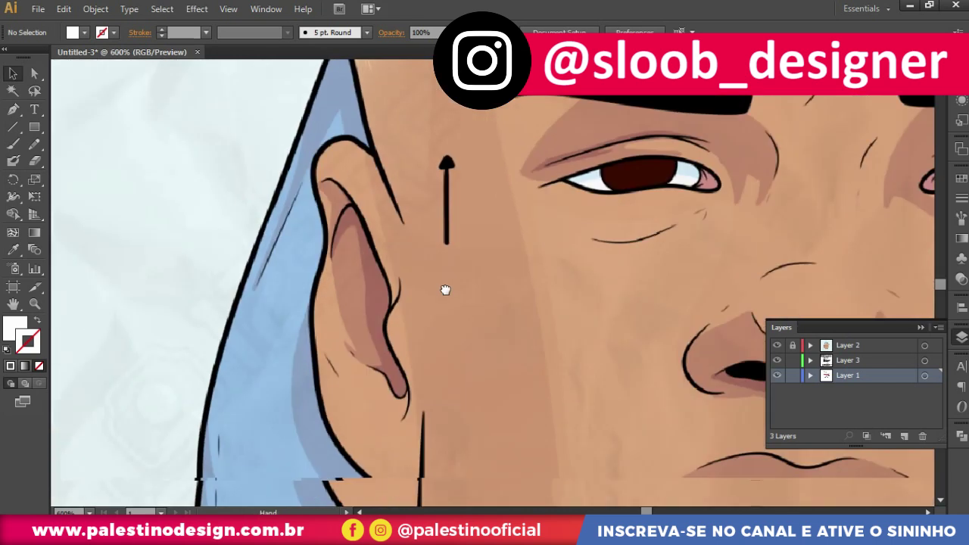
{"action": "scroll", "coordinate": [444, 288], "scroll_direction": "down", "scroll_amount": 2}
{"action": "scroll", "coordinate": [439, 352], "scroll_direction": "down", "scroll_amount": 2}
{"action": "scroll", "coordinate": [527, 283], "scroll_direction": "up", "scroll_amount": 2}
{"action": "mouse_move", "coordinate": [602, 246]}
{"action": "left_mouse_down"}
{"action": "mouse_move", "coordinate": [375, 227]}
{"action": "mouse_move", "coordinate": [299, 249]}
{"action": "left_mouse_up"}
Zoom into a forehead close-up of the face, then switch to full-screen mode
{"action": "scroll", "coordinate": [619, 212], "scroll_direction": "down", "scroll_amount": 1}
{"action": "scroll", "coordinate": [619, 211], "scroll_direction": "down", "scroll_amount": 1}
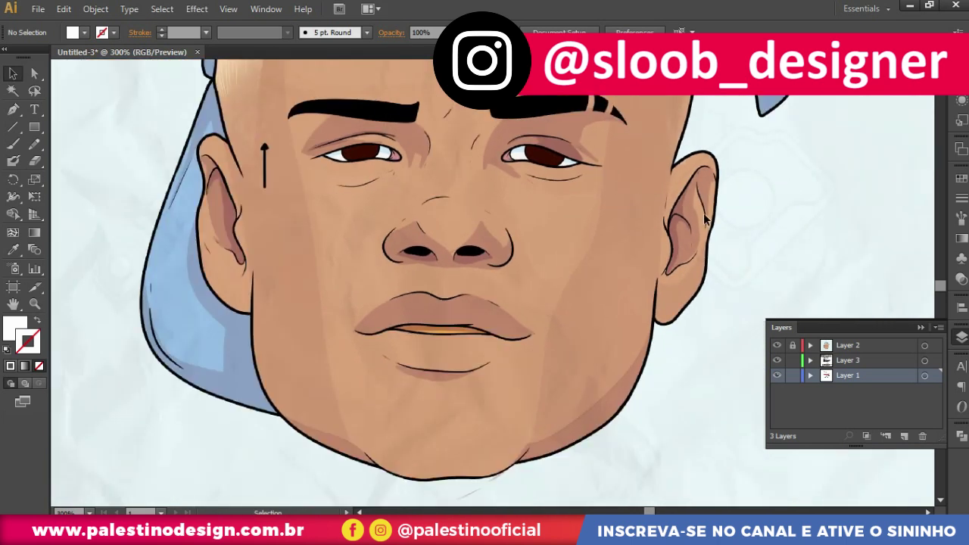
{"action": "scroll", "coordinate": [609, 217], "scroll_direction": "down", "scroll_amount": 1}
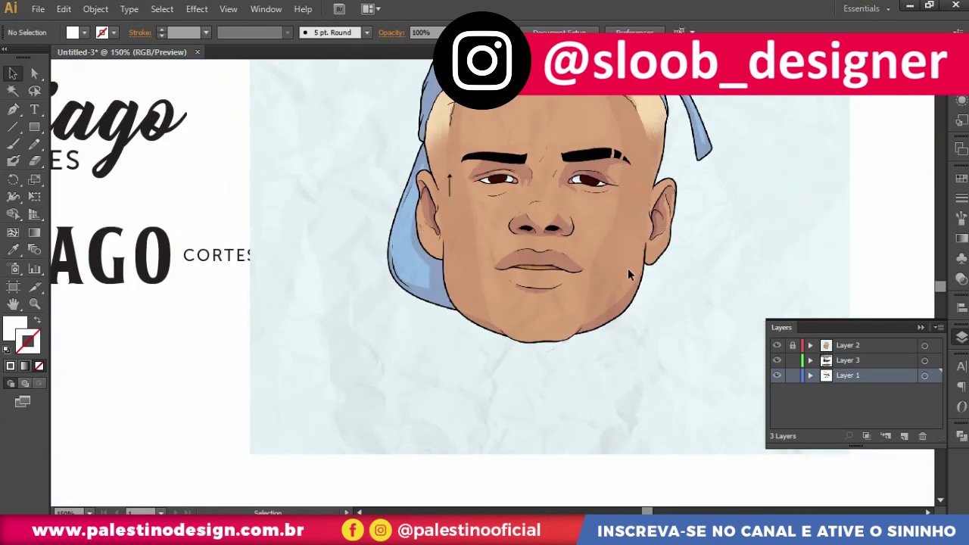
{"action": "scroll", "coordinate": [639, 280], "scroll_direction": "up", "scroll_amount": 1}
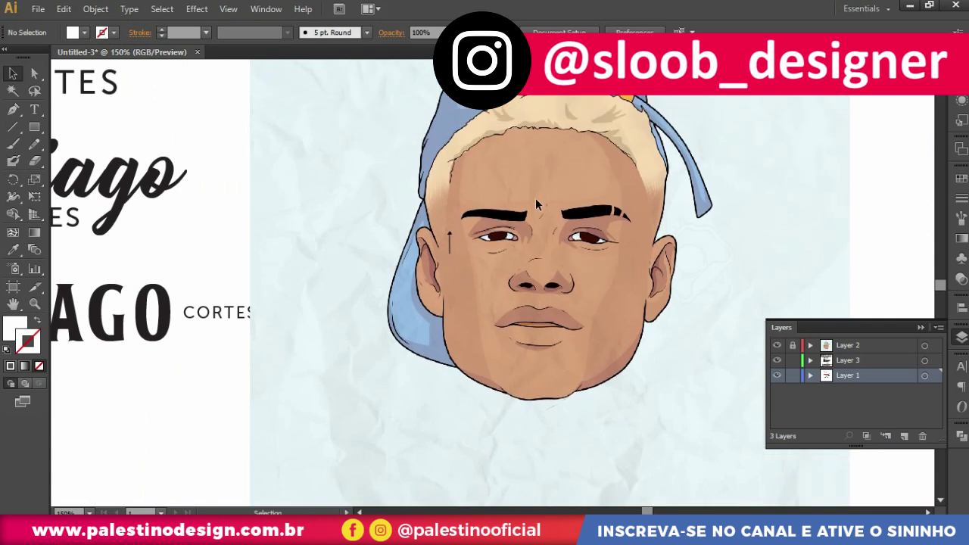
{"action": "scroll", "coordinate": [497, 147], "scroll_direction": "up", "scroll_amount": 1}
{"action": "scroll", "coordinate": [454, 176], "scroll_direction": "up", "scroll_amount": 1}
{"action": "scroll", "coordinate": [435, 250], "scroll_direction": "up", "scroll_amount": 3}
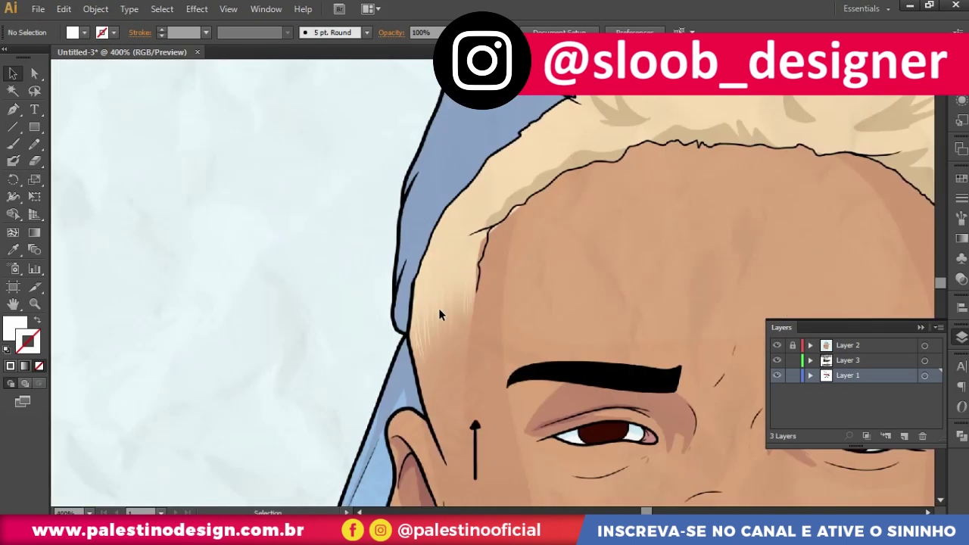
{"action": "scroll", "coordinate": [420, 339], "scroll_direction": "up", "scroll_amount": 1}
{"action": "scroll", "coordinate": [447, 328], "scroll_direction": "up", "scroll_amount": 1}
{"action": "left_click_drag", "start_coordinate": [543, 270], "coordinate": [361, 318]}
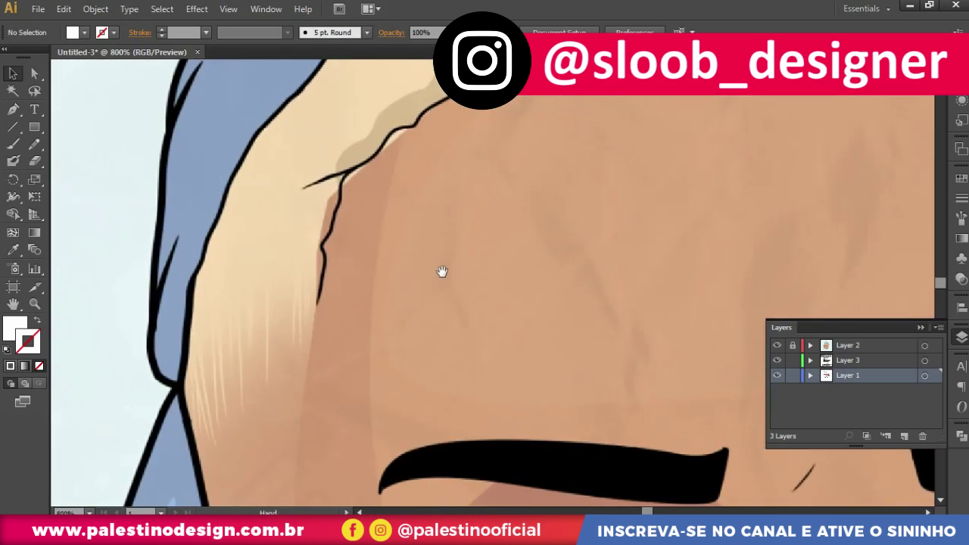
{"action": "scroll", "coordinate": [505, 228], "scroll_direction": "down", "scroll_amount": 1}
{"action": "scroll", "coordinate": [494, 325], "scroll_direction": "down", "scroll_amount": 1}
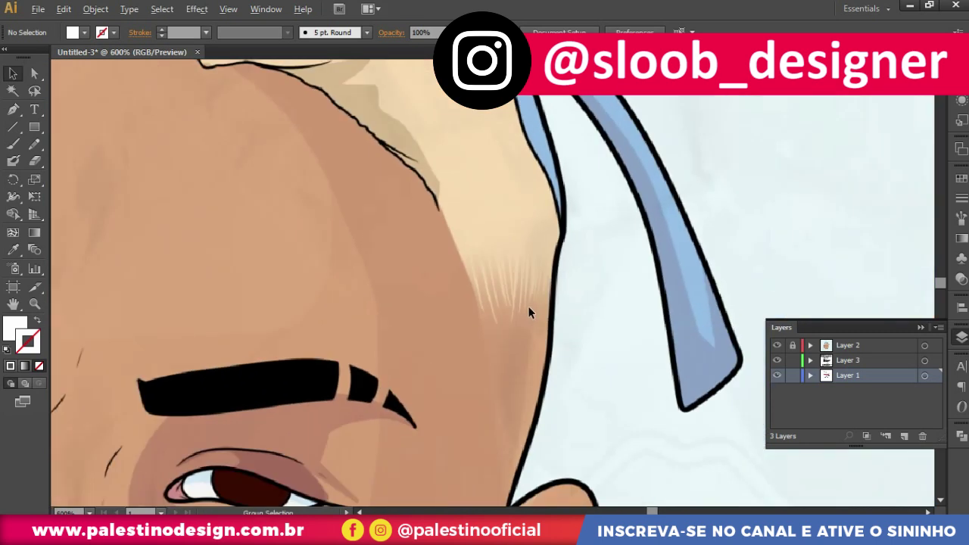
{"action": "key", "text": "f"}
{"action": "key", "text": "f"}
{"action": "scroll", "coordinate": [603, 187], "scroll_direction": "left", "scroll_amount": 2}
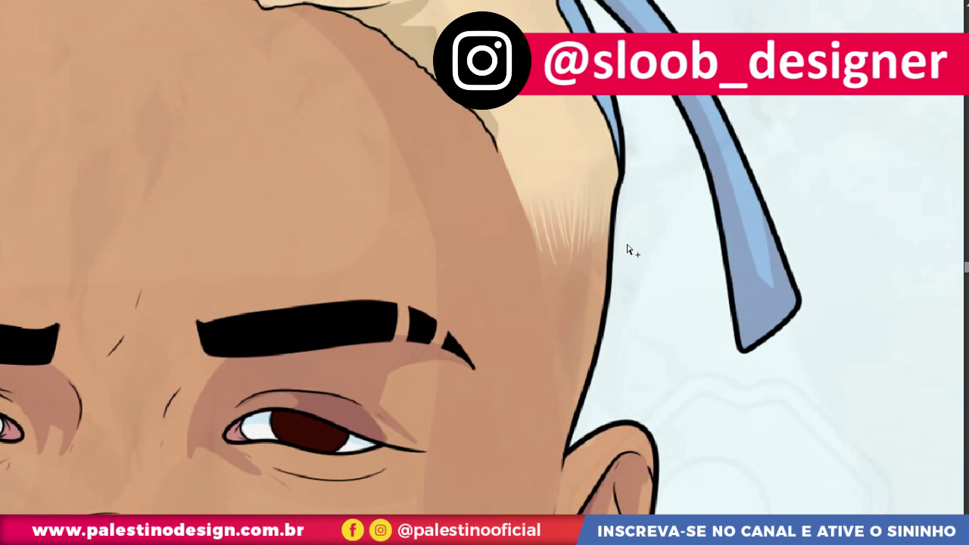
{"action": "scroll", "coordinate": [628, 250], "scroll_direction": "down", "scroll_amount": 1}
{"action": "left_click_drag", "start_coordinate": [411, 130], "coordinate": [589, 224]}
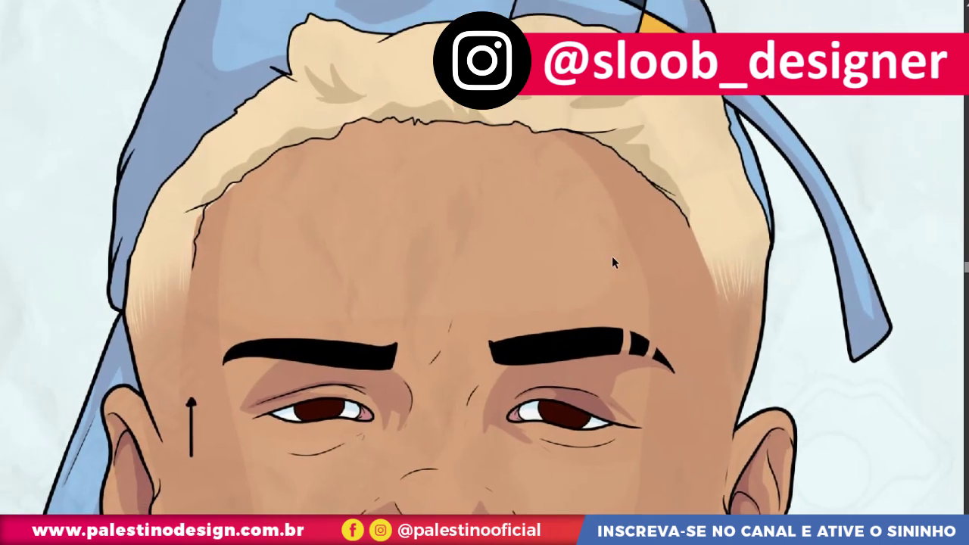
{"action": "scroll", "coordinate": [534, 350], "scroll_direction": "up", "scroll_amount": 2}
{"action": "left_click_drag", "start_coordinate": [844, 261], "coordinate": [713, 243]}
{"action": "scroll", "coordinate": [454, 258], "scroll_direction": "down", "scroll_amount": 1}
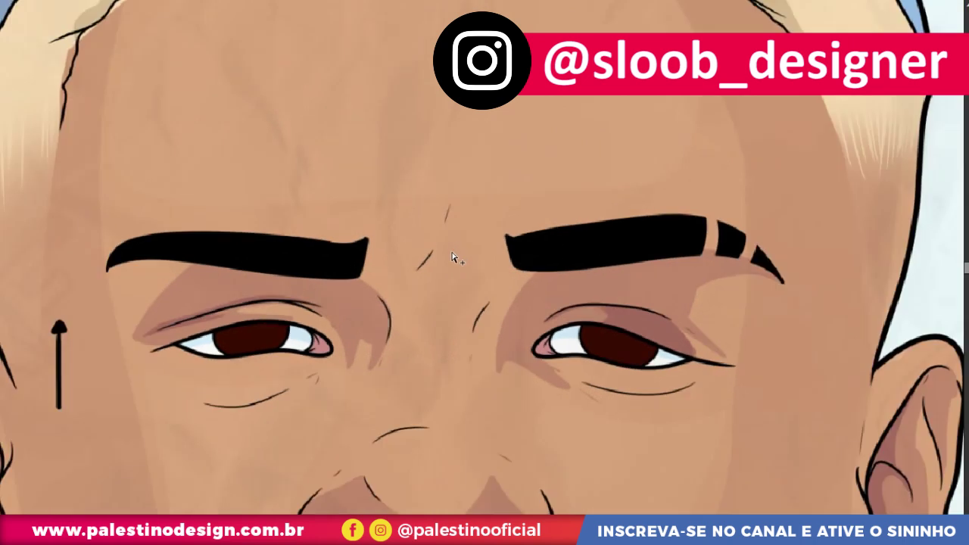
{"action": "scroll", "coordinate": [563, 249], "scroll_direction": "down", "scroll_amount": 1}
{"action": "scroll", "coordinate": [569, 241], "scroll_direction": "down", "scroll_amount": 1}
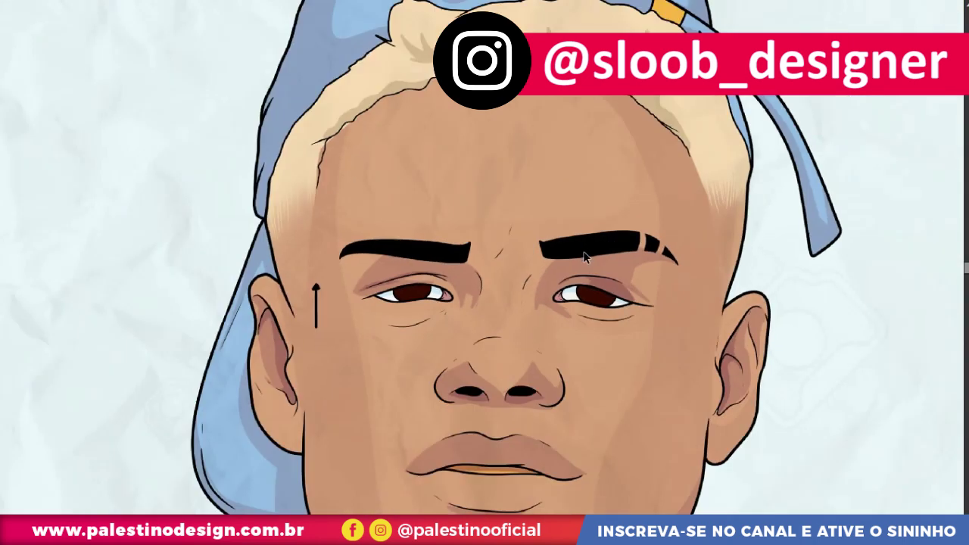
{"action": "scroll", "coordinate": [484, 206], "scroll_direction": "down", "scroll_amount": 1}
{"action": "scroll", "coordinate": [394, 171], "scroll_direction": "down", "scroll_amount": 1}
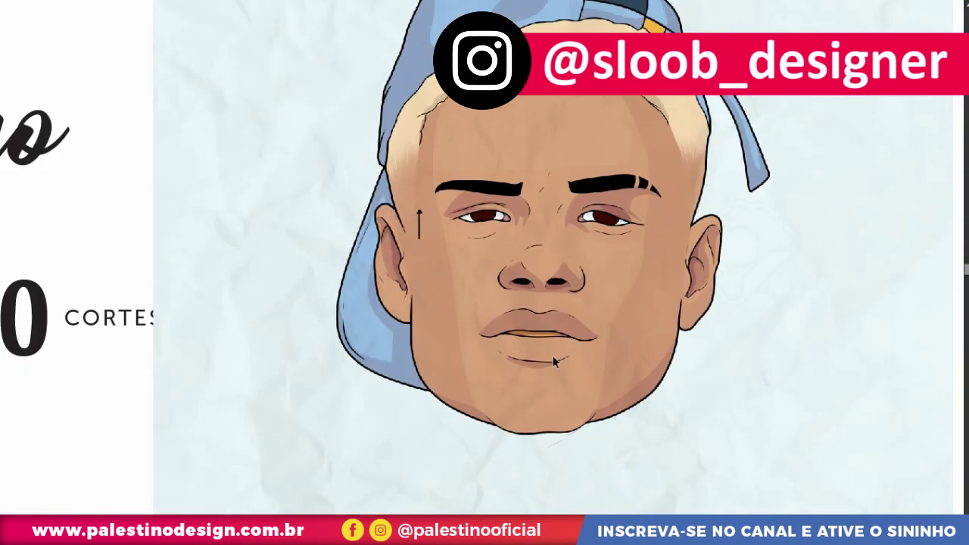
{"action": "scroll", "coordinate": [701, 280], "scroll_direction": "up", "scroll_amount": 2}
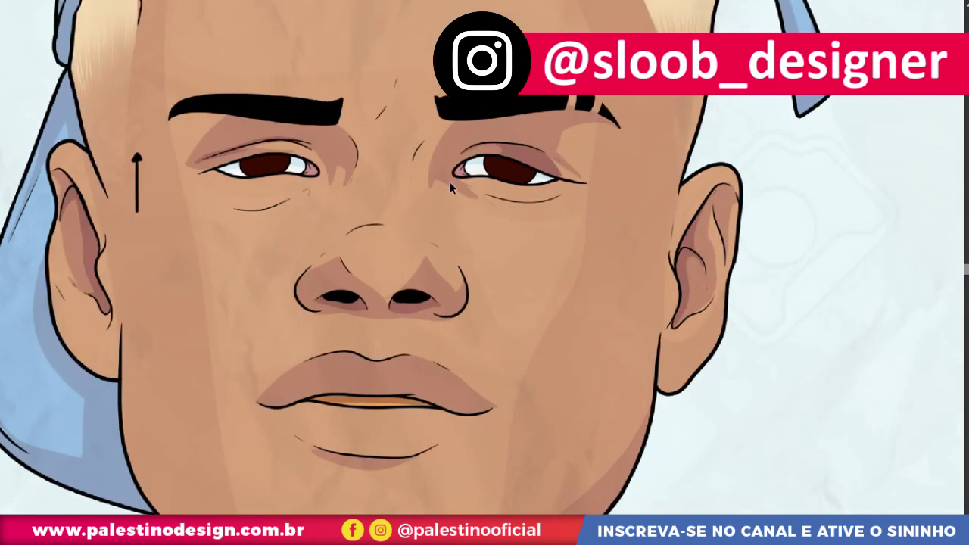
{"action": "scroll", "coordinate": [609, 172], "scroll_direction": "down", "scroll_amount": 1}
{"action": "scroll", "coordinate": [365, 264], "scroll_direction": "down", "scroll_amount": 2}
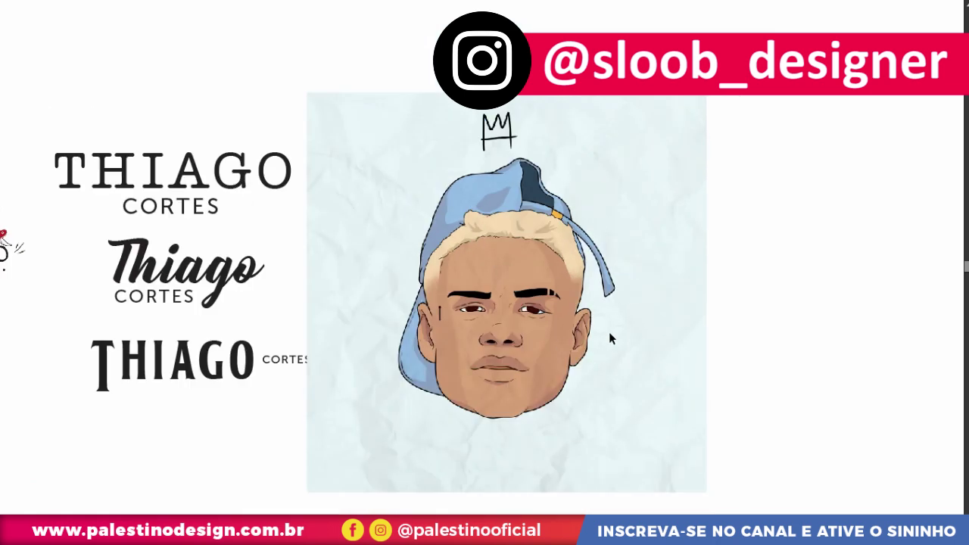
{"action": "scroll", "coordinate": [493, 376], "scroll_direction": "up", "scroll_amount": 2}
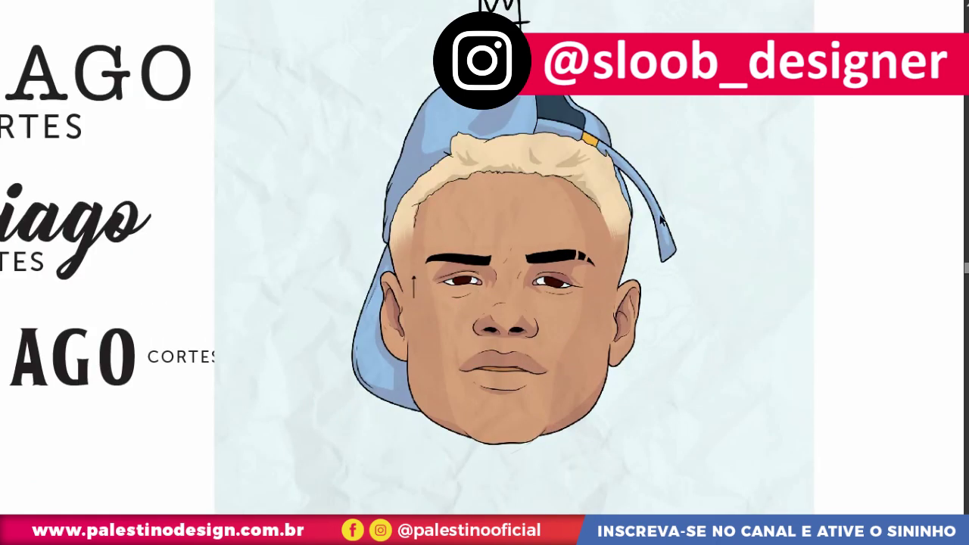
{"action": "scroll", "coordinate": [488, 251], "scroll_direction": "up", "scroll_amount": 1}
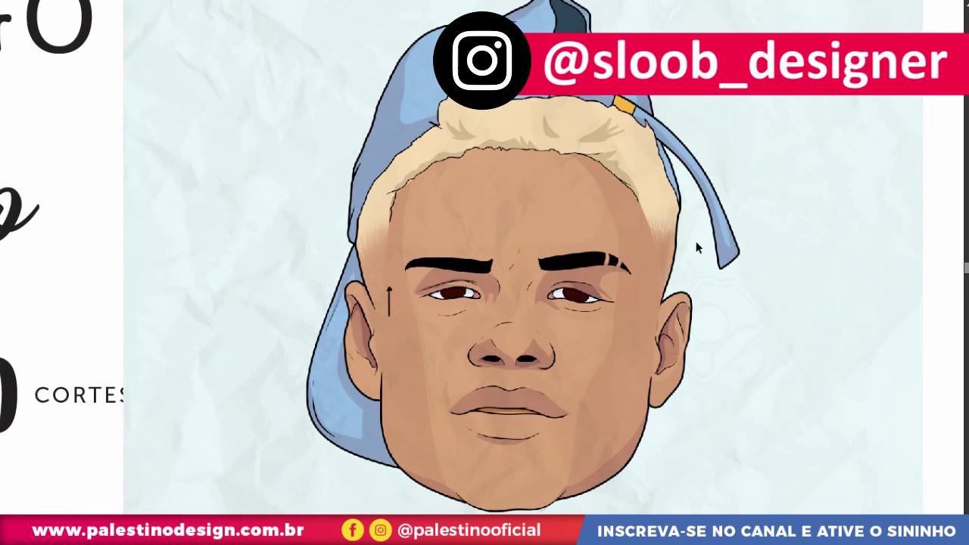
{"action": "scroll", "coordinate": [454, 362], "scroll_direction": "up", "scroll_amount": 2}
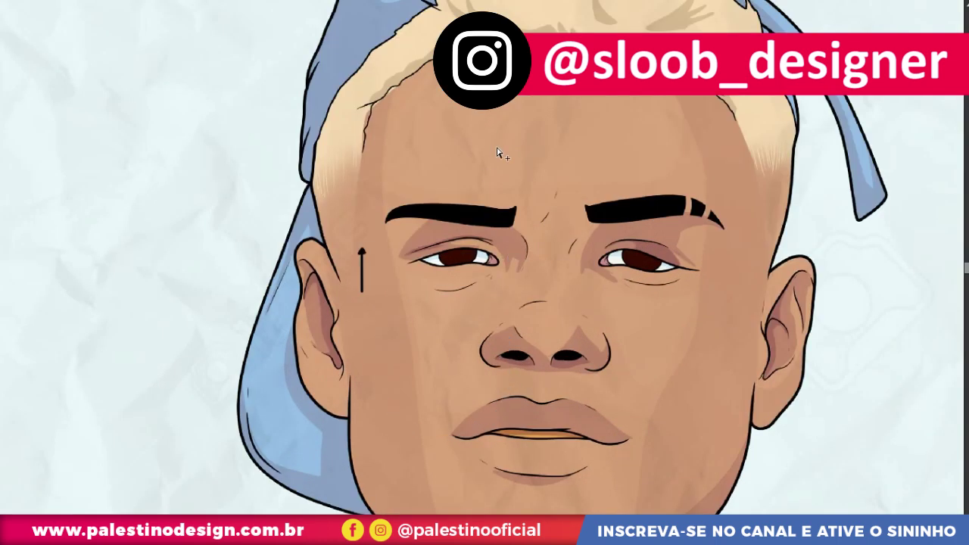
{"action": "scroll", "coordinate": [497, 152], "scroll_direction": "up", "scroll_amount": 3}
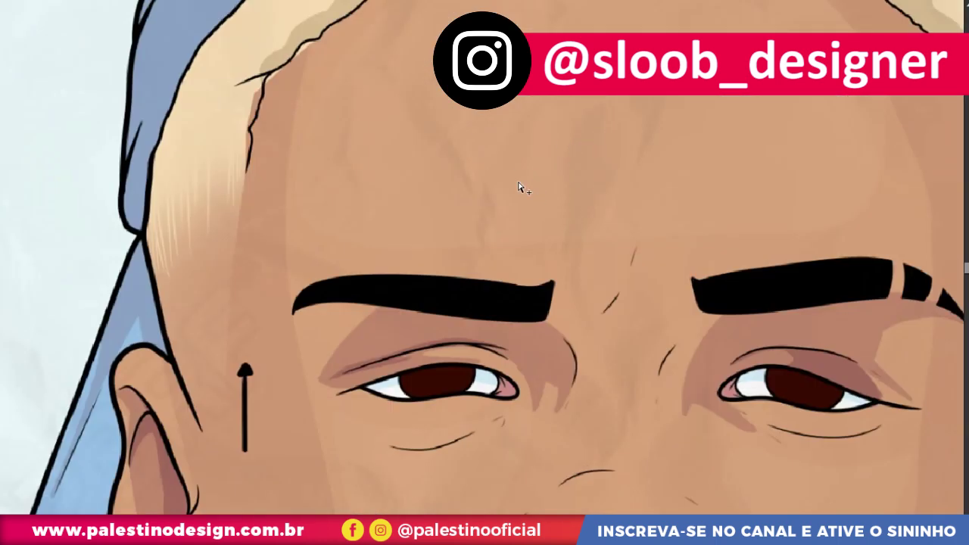
{"action": "scroll", "coordinate": [519, 188], "scroll_direction": "down", "scroll_amount": 3}
{"action": "left_click_drag", "start_coordinate": [491, 484], "coordinate": [491, 303]}
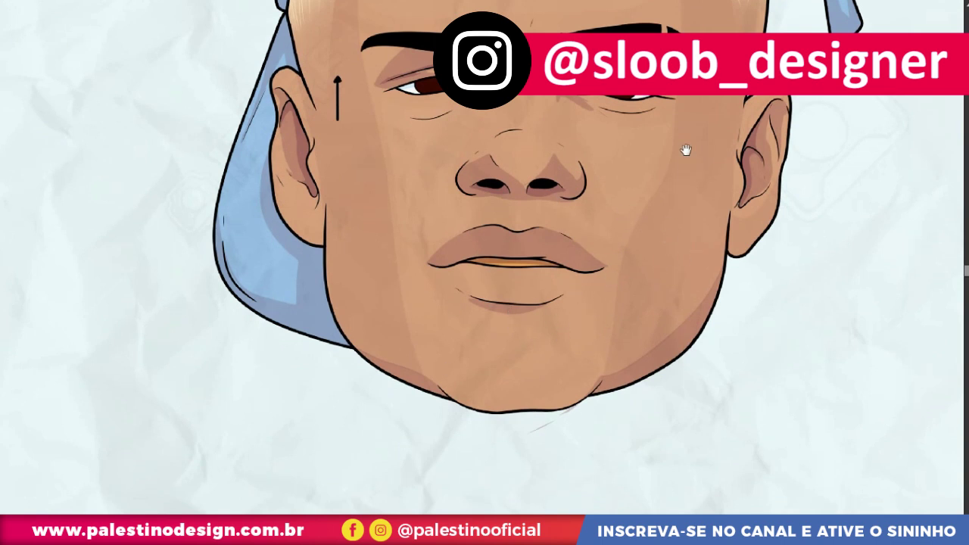
{"action": "left_click_drag", "start_coordinate": [685, 150], "coordinate": [493, 223]}
{"action": "scroll", "coordinate": [588, 201], "scroll_direction": "up", "scroll_amount": 1}
{"action": "scroll", "coordinate": [623, 199], "scroll_direction": "up", "scroll_amount": 1}
{"action": "scroll", "coordinate": [640, 223], "scroll_direction": "up", "scroll_amount": 2}
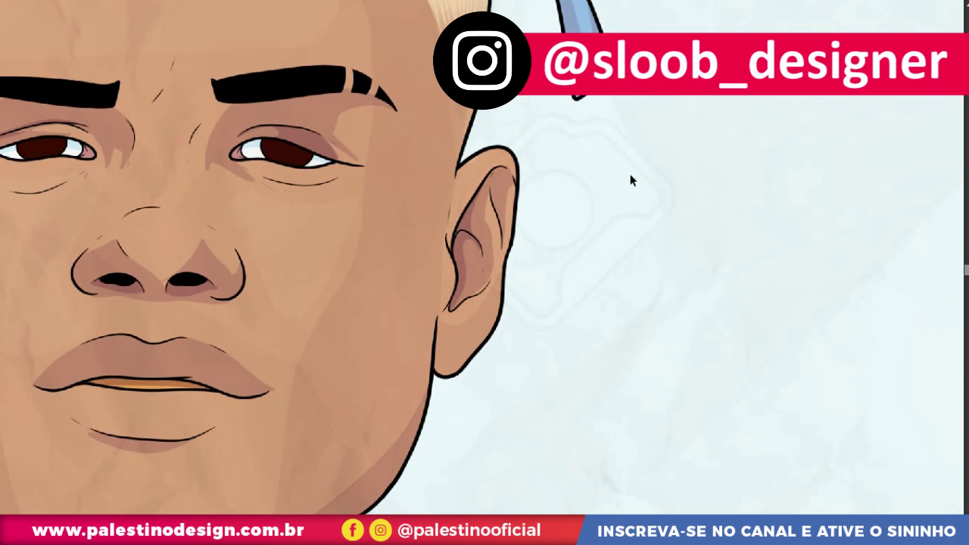
{"action": "scroll", "coordinate": [582, 204], "scroll_direction": "down", "scroll_amount": 2}
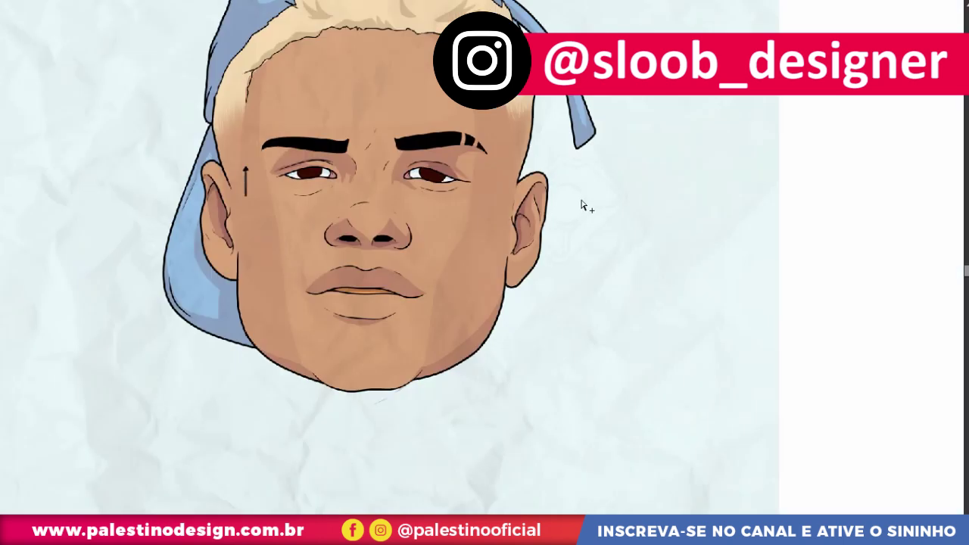
{"action": "scroll", "coordinate": [552, 246], "scroll_direction": "up", "scroll_amount": 2}
{"action": "scroll", "coordinate": [566, 253], "scroll_direction": "up", "scroll_amount": 1}
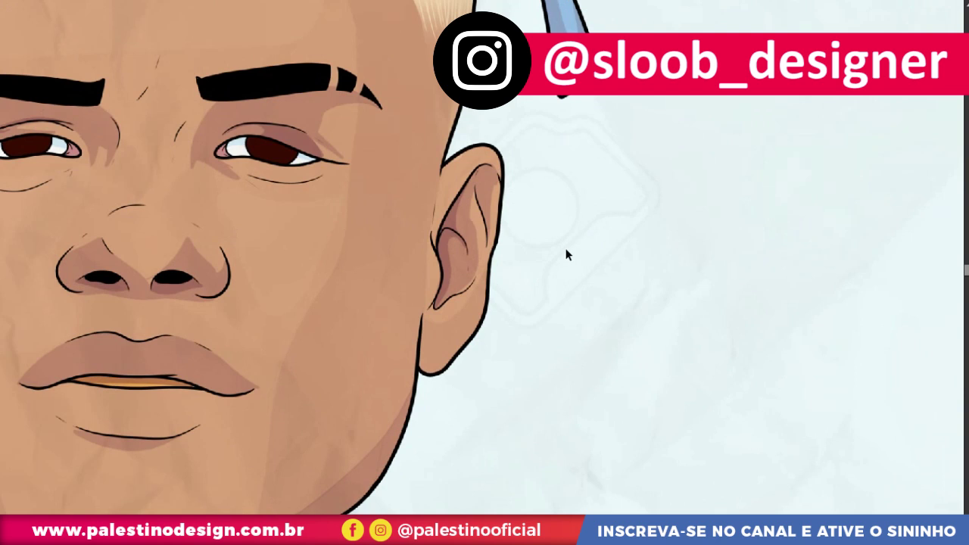
{"action": "scroll", "coordinate": [604, 257], "scroll_direction": "down", "scroll_amount": 1}
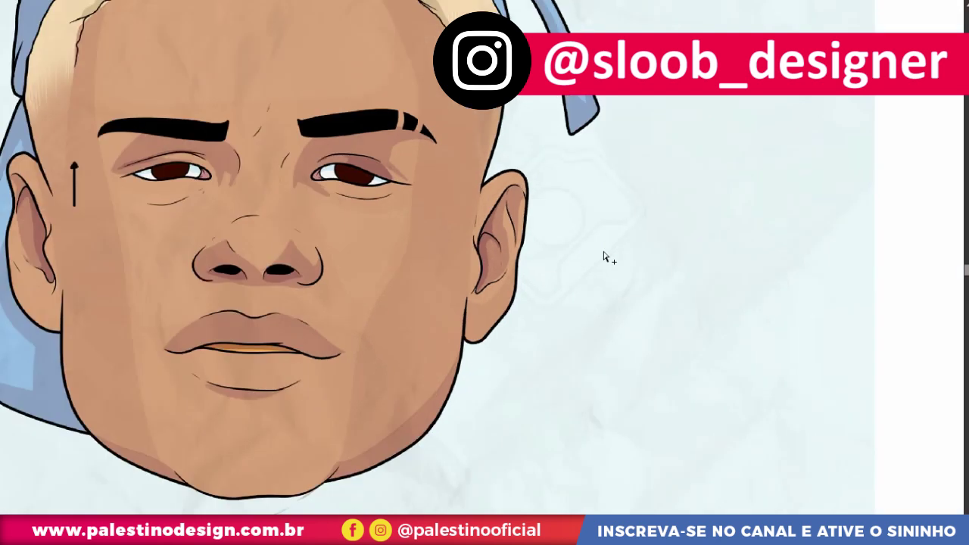
{"action": "left_click_drag", "start_coordinate": [608, 302], "coordinate": [604, 299]}
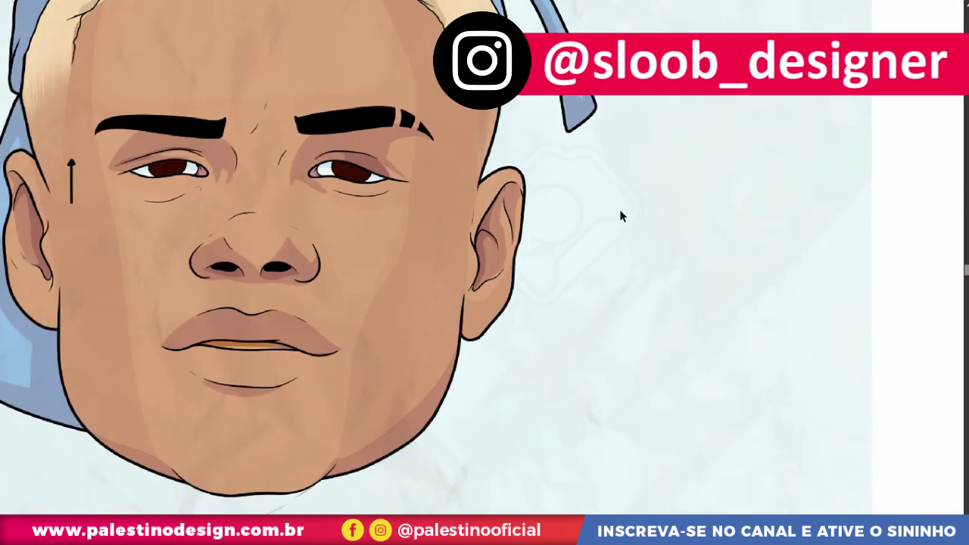
{"action": "scroll", "coordinate": [614, 218], "scroll_direction": "down", "scroll_amount": 1}
{"action": "scroll", "coordinate": [640, 259], "scroll_direction": "down", "scroll_amount": 1}
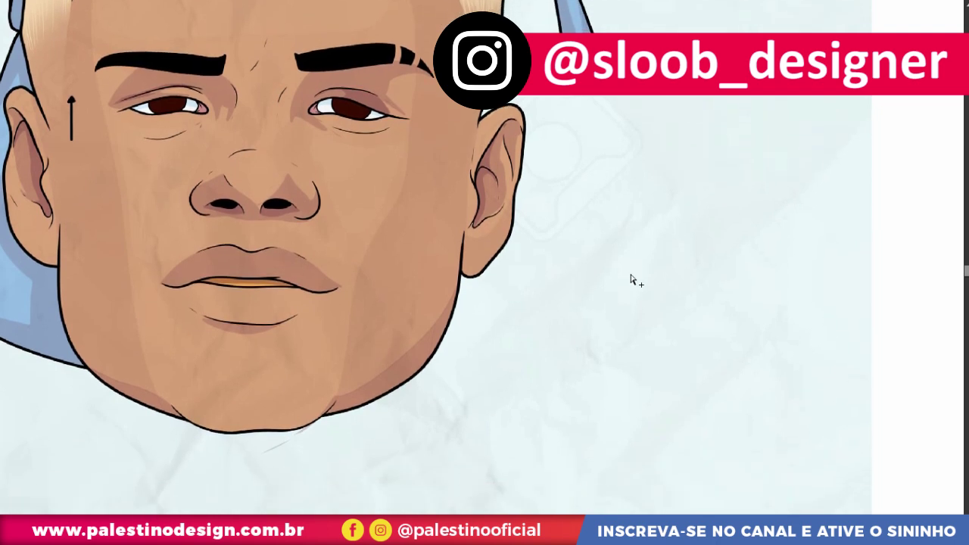
{"action": "scroll", "coordinate": [633, 277], "scroll_direction": "down", "scroll_amount": 3}
{"action": "left_click_drag", "start_coordinate": [368, 443], "coordinate": [456, 335]}
{"action": "scroll", "coordinate": [599, 360], "scroll_direction": "up", "scroll_amount": 2}
{"action": "scroll", "coordinate": [401, 319], "scroll_direction": "up", "scroll_amount": 1}
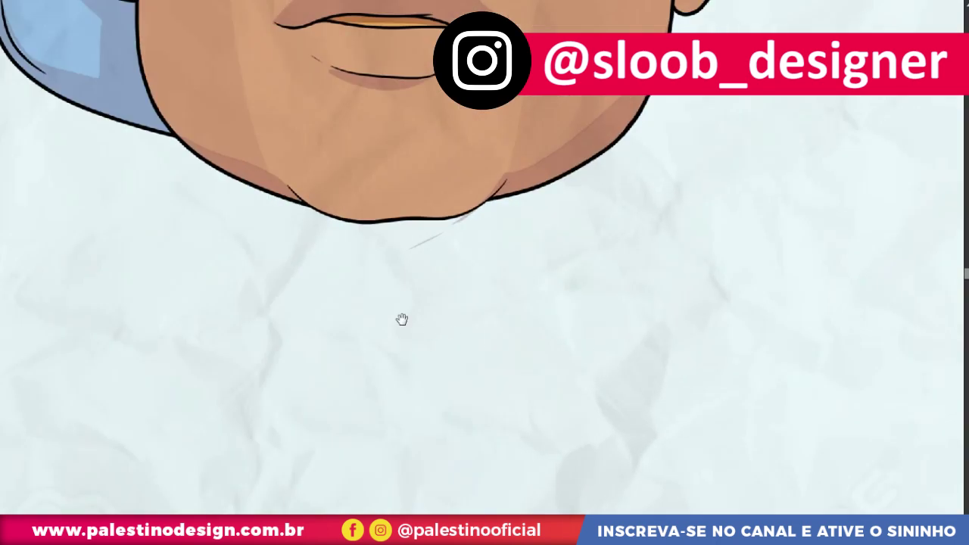
{"action": "scroll", "coordinate": [510, 307], "scroll_direction": "up", "scroll_amount": 1}
{"action": "scroll", "coordinate": [317, 216], "scroll_direction": "up", "scroll_amount": 2}
{"action": "left_click_drag", "start_coordinate": [317, 216], "coordinate": [465, 283]}
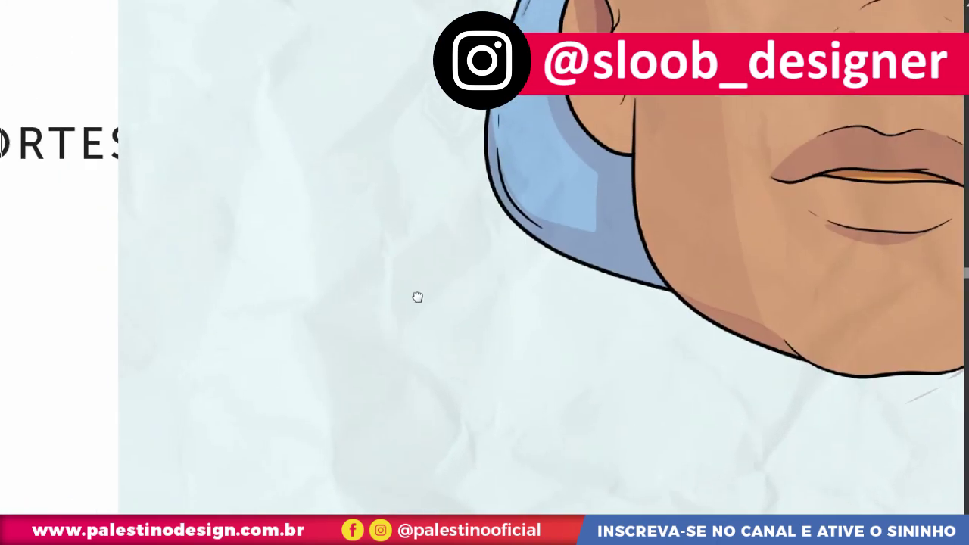
{"action": "left_click_drag", "start_coordinate": [541, 27], "coordinate": [485, 168]}
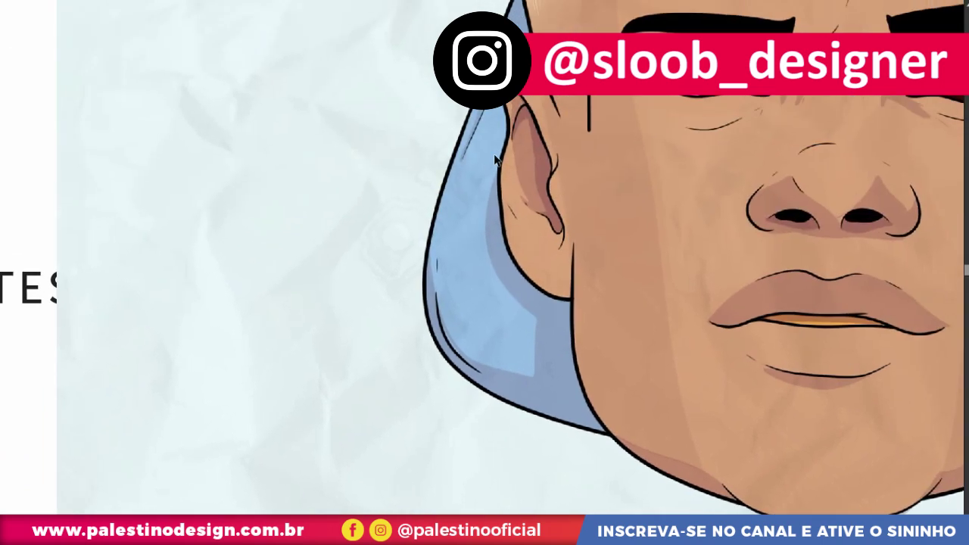
{"action": "left_click_drag", "start_coordinate": [669, 72], "coordinate": [558, 205]}
{"action": "mouse_move", "coordinate": [772, 15]}
{"action": "left_mouse_down"}
{"action": "mouse_move", "coordinate": [628, 129]}
{"action": "mouse_move", "coordinate": [688, 245]}
{"action": "mouse_move", "coordinate": [492, 262]}
{"action": "mouse_move", "coordinate": [455, 190]}
{"action": "left_mouse_up"}
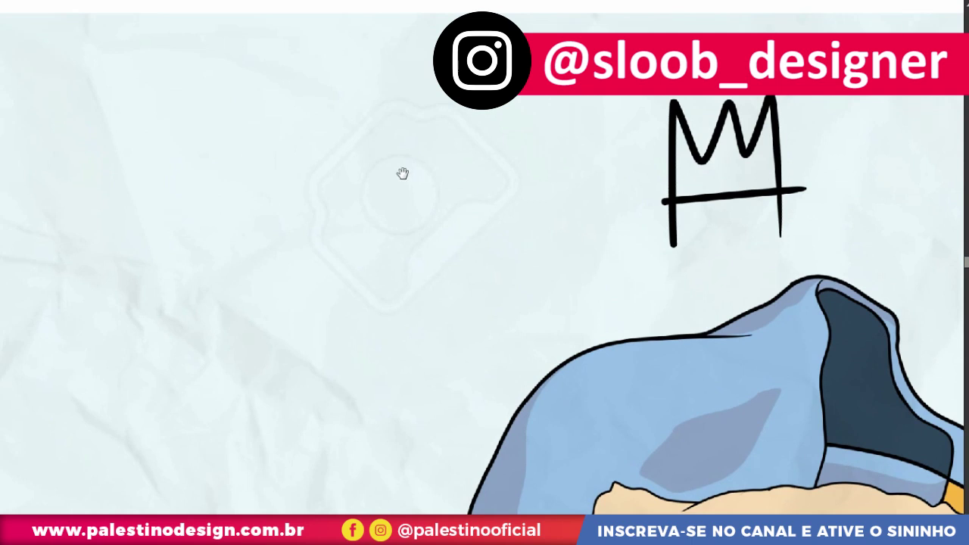
{"action": "key", "text": "ctrl+0"}
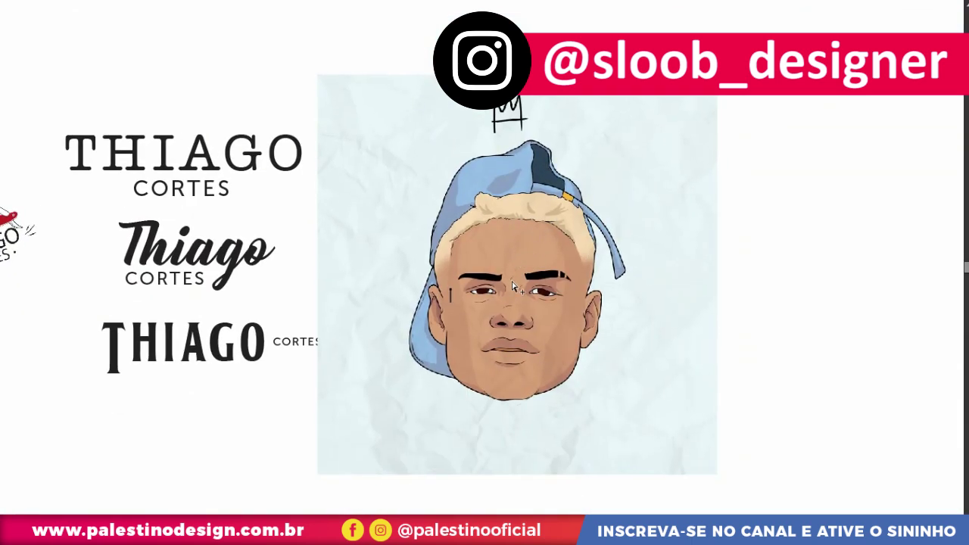
{"action": "scroll", "coordinate": [505, 365], "scroll_direction": "up", "scroll_amount": 5}
{"action": "scroll", "coordinate": [505, 365], "scroll_direction": "up", "scroll_amount": 2}
{"action": "scroll", "coordinate": [547, 361], "scroll_direction": "up", "scroll_amount": 2}
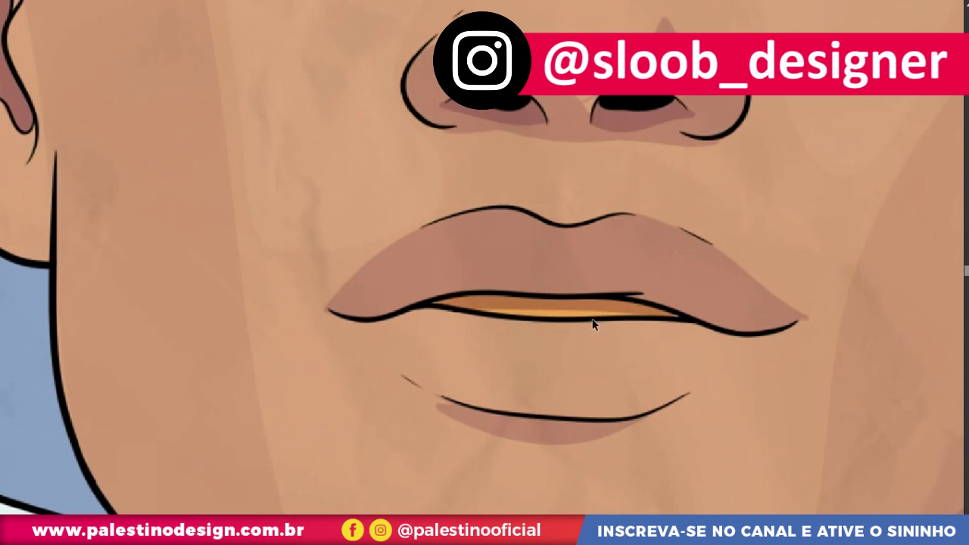
{"action": "scroll", "coordinate": [553, 318], "scroll_direction": "up", "scroll_amount": 2}
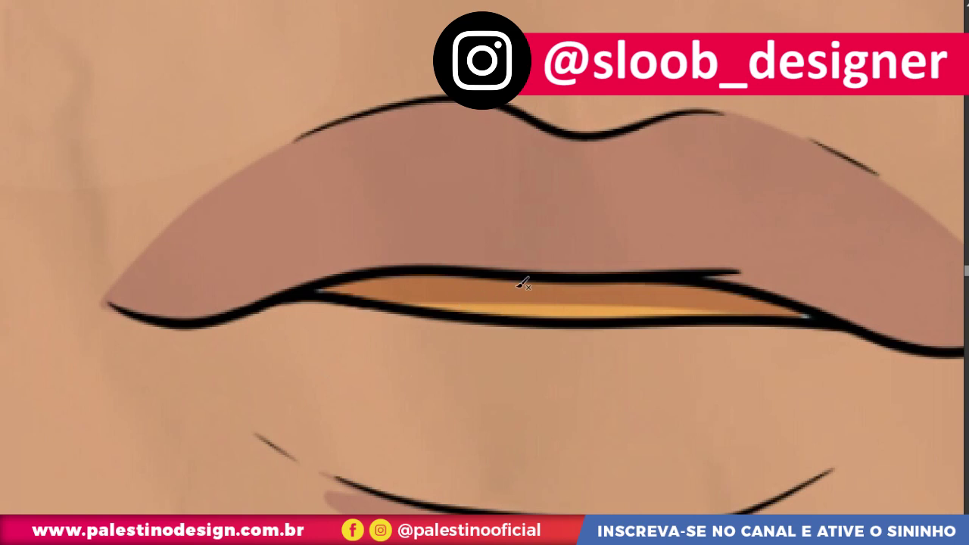
{"action": "left_click", "coordinate": [432, 277]}
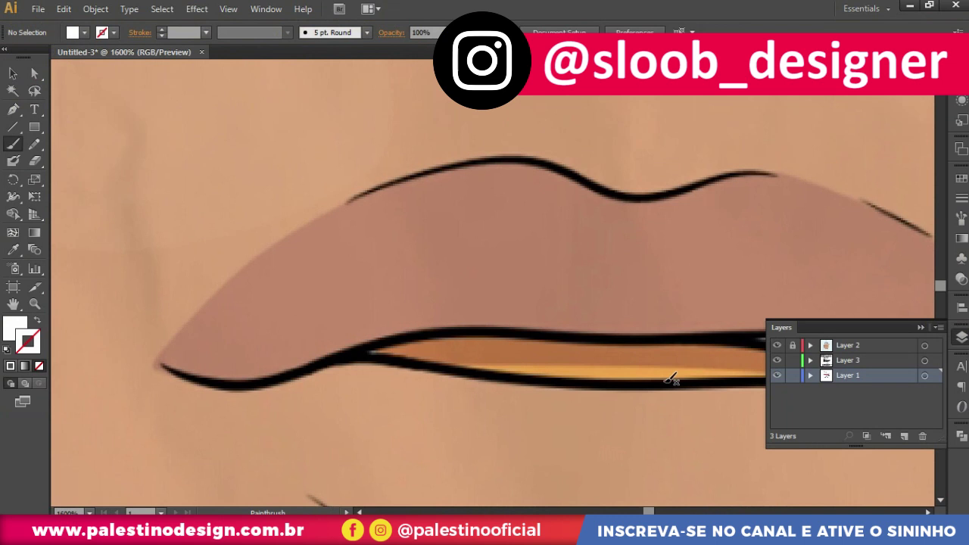
Add a new empty Layer 4 on top of the layer stack
{"action": "left_click_drag", "start_coordinate": [573, 325], "coordinate": [433, 305]}
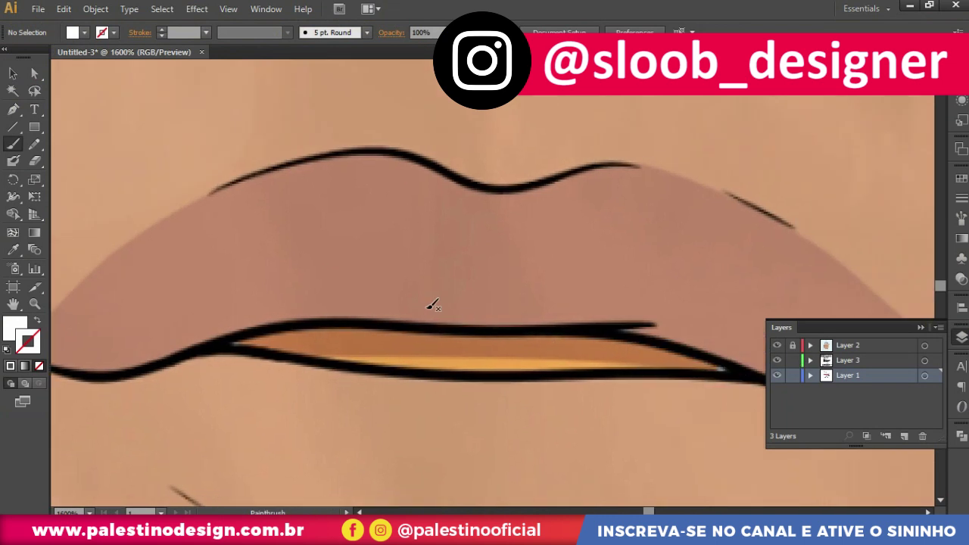
{"action": "left_click", "coordinate": [843, 346]}
{"action": "left_click", "coordinate": [904, 438]}
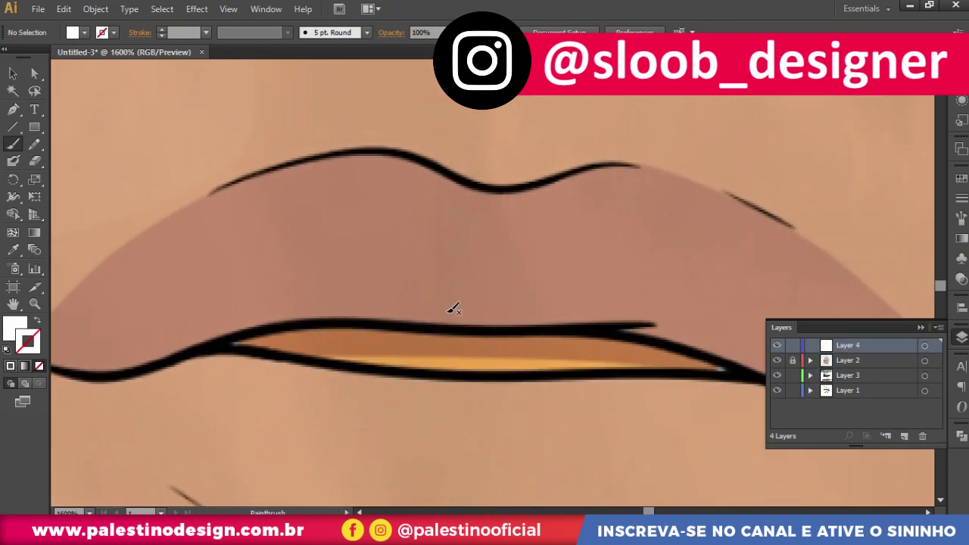
Sample the lip outline's black as the stroke colour and switch to the Pen tool
{"action": "key", "text": "d"}
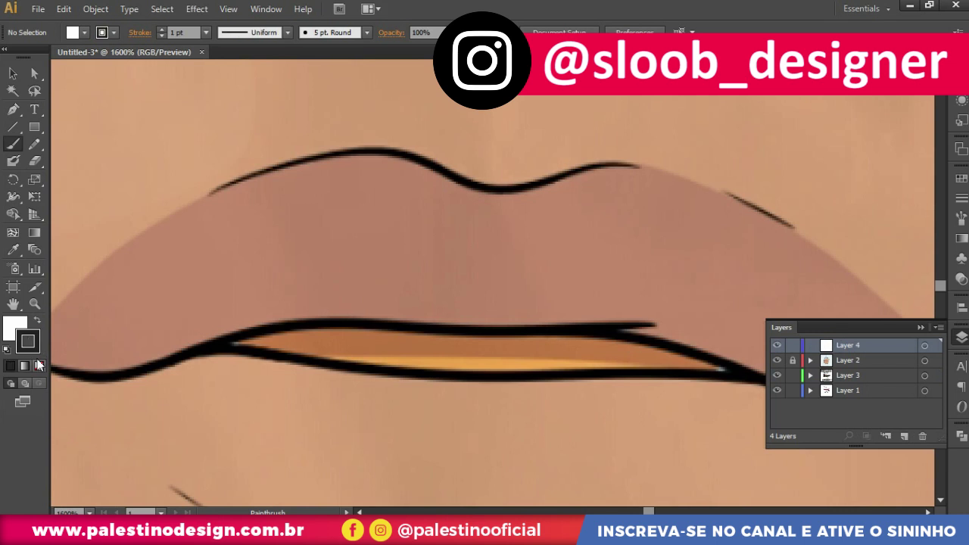
{"action": "key", "text": "i"}
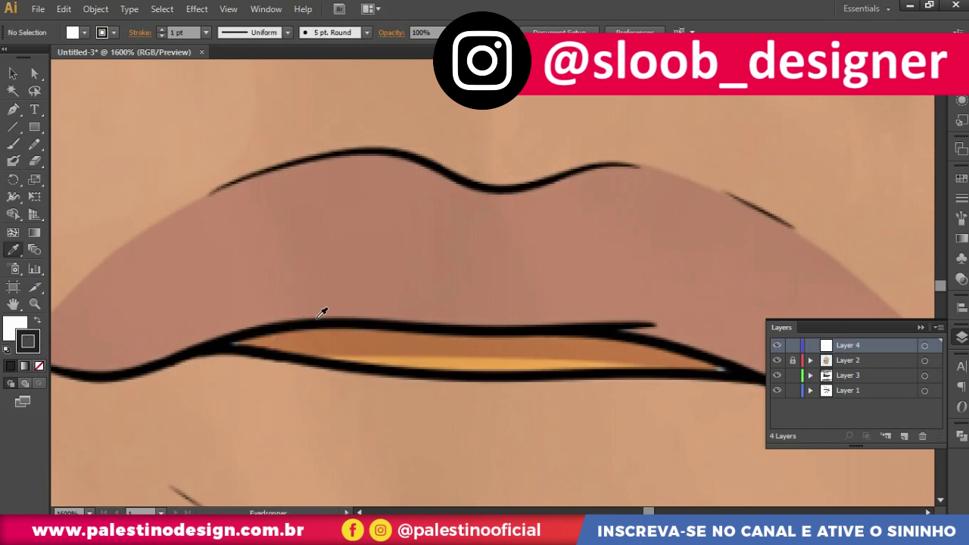
{"action": "left_click", "coordinate": [320, 321]}
{"action": "key", "text": "b"}
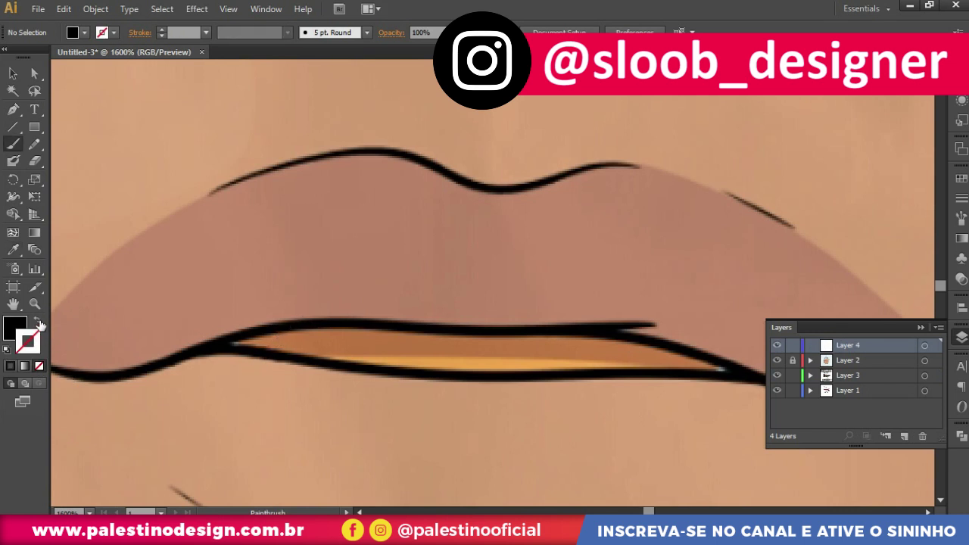
{"action": "left_click", "coordinate": [38, 321]}
{"action": "scroll", "coordinate": [463, 339], "scroll_direction": "down", "scroll_amount": 2, "text": "alt"}
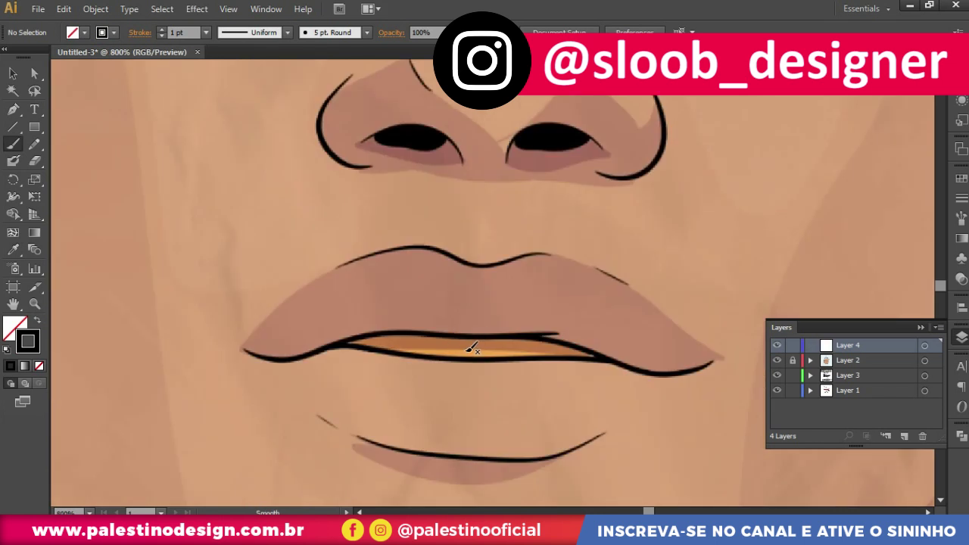
{"action": "key", "text": "p"}
{"action": "scroll", "coordinate": [473, 350], "scroll_direction": "up", "scroll_amount": 1, "text": "alt"}
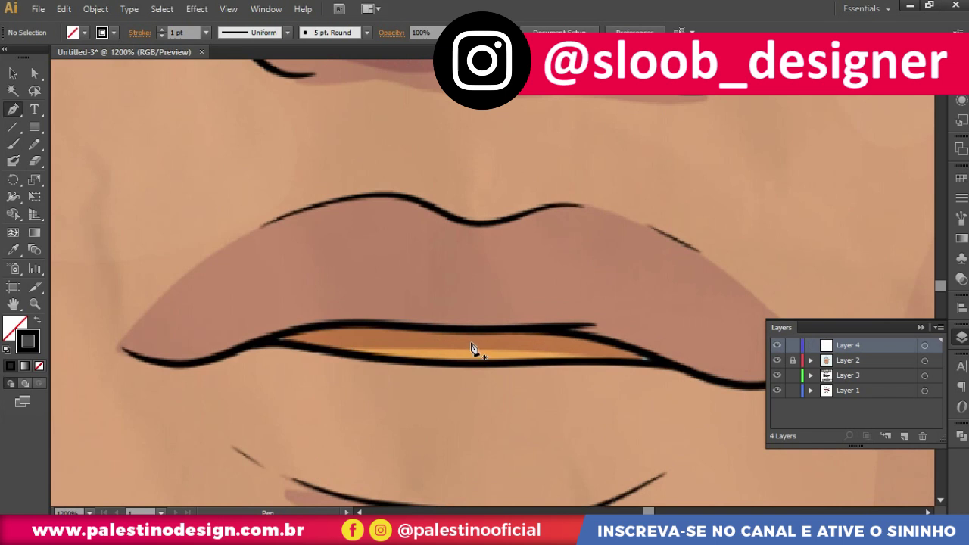
Draw the first closed black tooth-gap shape along the lower lip
{"action": "left_click", "coordinate": [36, 324]}
{"action": "scroll", "coordinate": [388, 345], "scroll_direction": "up", "scroll_amount": 1, "text": "alt"}
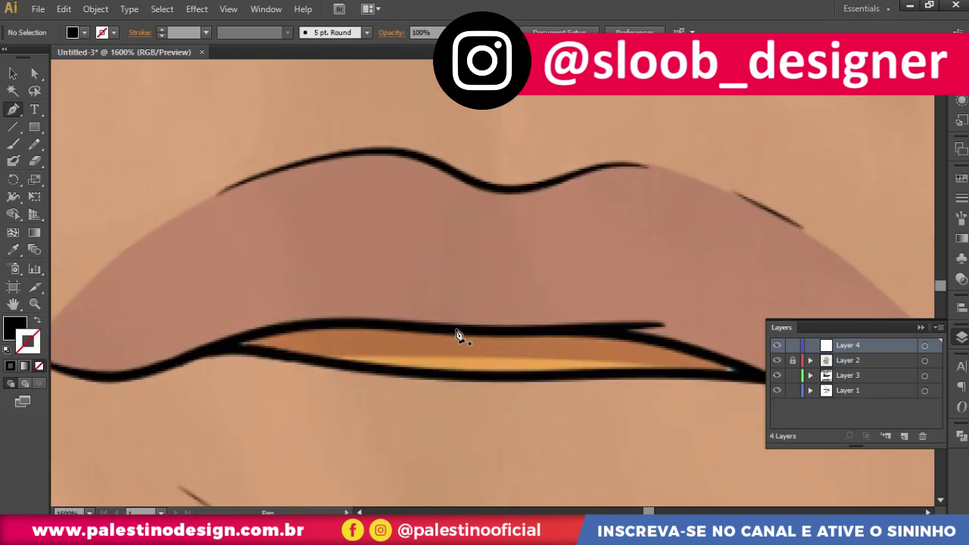
{"action": "mouse_move", "coordinate": [456, 331]}
{"action": "left_mouse_down"}
{"action": "mouse_move", "coordinate": [445, 368]}
{"action": "mouse_move", "coordinate": [469, 359]}
{"action": "left_mouse_up"}
{"action": "left_click", "coordinate": [365, 365]}
{"action": "left_click", "coordinate": [457, 331]}
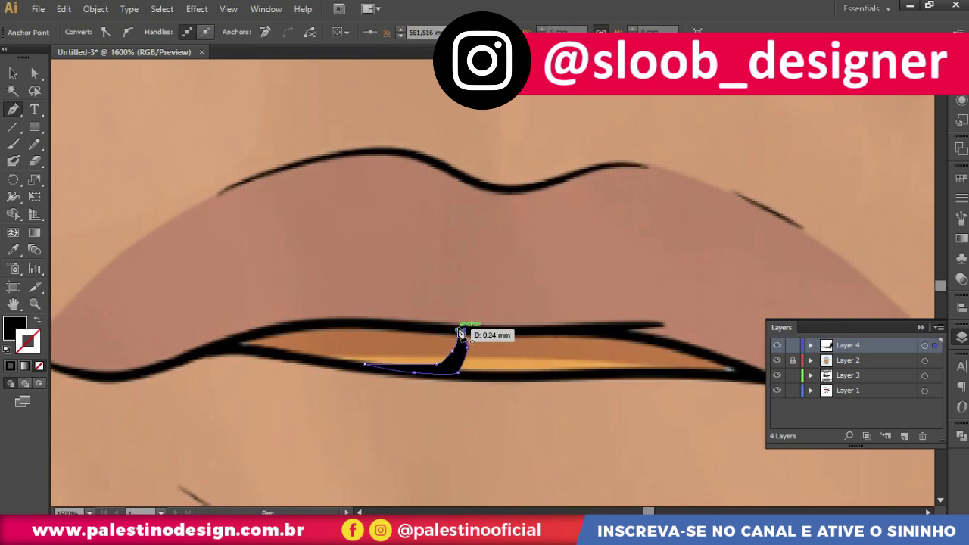
{"action": "scroll", "coordinate": [469, 352], "scroll_direction": "down", "scroll_amount": 3, "text": "alt"}
{"action": "scroll", "coordinate": [469, 355], "scroll_direction": "up", "scroll_amount": 5, "text": "alt"}
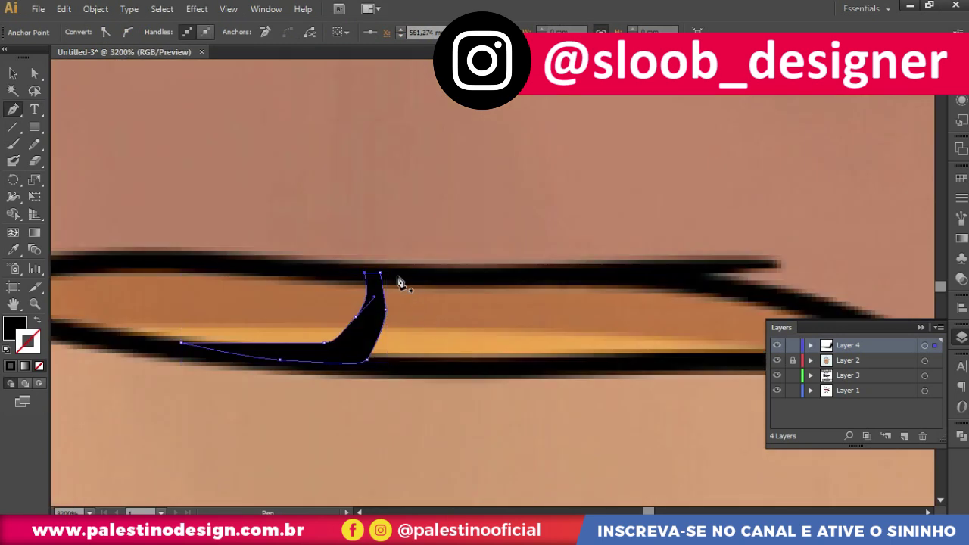
Draw a second black tooth gap curving down from the upper lip
{"action": "mouse_move", "coordinate": [385, 276]}
{"action": "left_mouse_down"}
{"action": "mouse_move", "coordinate": [392, 349]}
{"action": "mouse_move", "coordinate": [449, 357]}
{"action": "left_mouse_up"}
{"action": "left_click", "coordinate": [503, 364]}
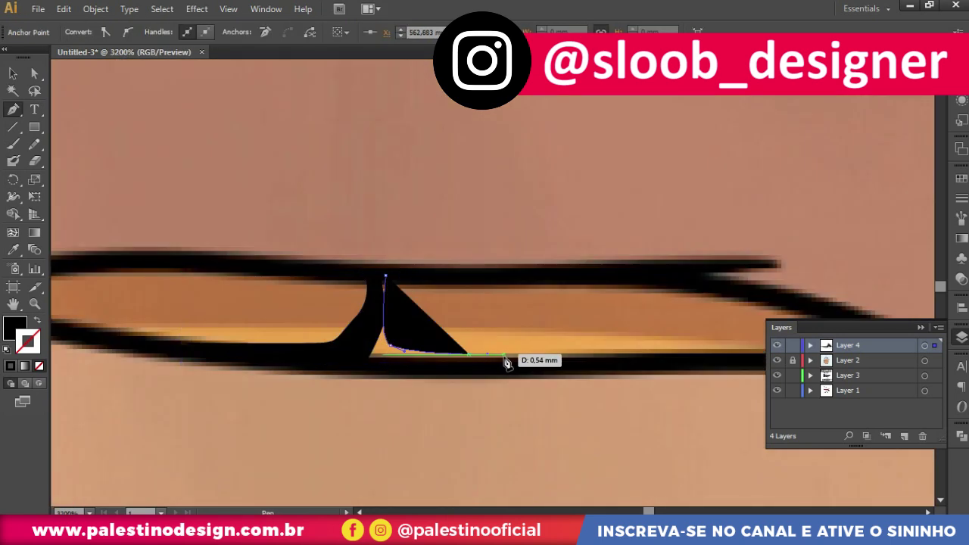
{"action": "left_click", "coordinate": [361, 367]}
{"action": "left_click", "coordinate": [385, 275]}
{"action": "left_click", "coordinate": [452, 359], "text": "ctrl"}
{"action": "scroll", "coordinate": [455, 378], "scroll_direction": "down", "scroll_amount": 3, "text": "alt"}
{"action": "scroll", "coordinate": [477, 416], "scroll_direction": "down", "scroll_amount": 1, "text": "alt"}
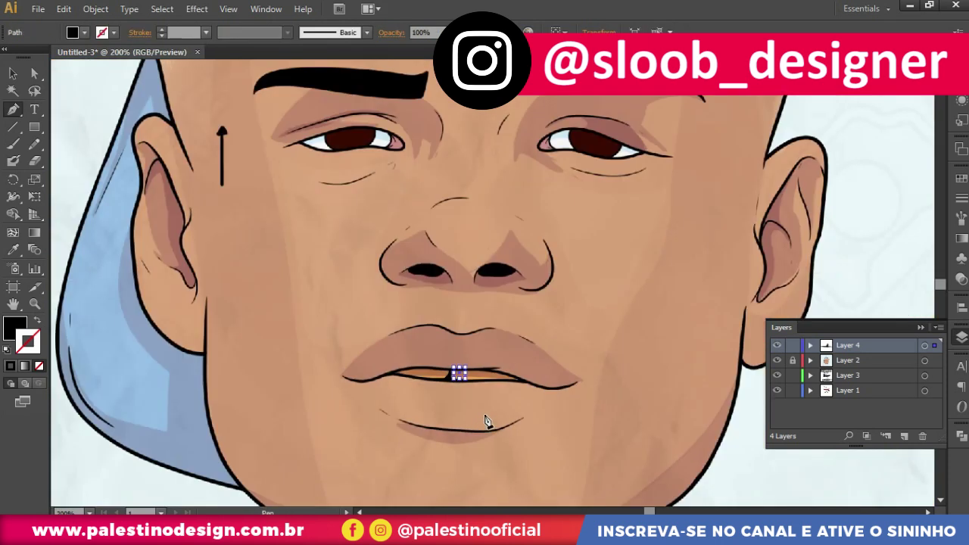
{"action": "scroll", "coordinate": [507, 428], "scroll_direction": "down", "scroll_amount": 1, "text": "alt"}
{"action": "scroll", "coordinate": [481, 438], "scroll_direction": "up", "scroll_amount": 1, "text": "alt"}
{"action": "scroll", "coordinate": [400, 335], "scroll_direction": "up", "scroll_amount": 1, "text": "alt"}
{"action": "scroll", "coordinate": [443, 335], "scroll_direction": "up", "scroll_amount": 2, "text": "alt"}
Duplicate the tooth gap and align all three gaps between the lips
{"action": "left_click_drag", "start_coordinate": [460, 346], "coordinate": [456, 350]}
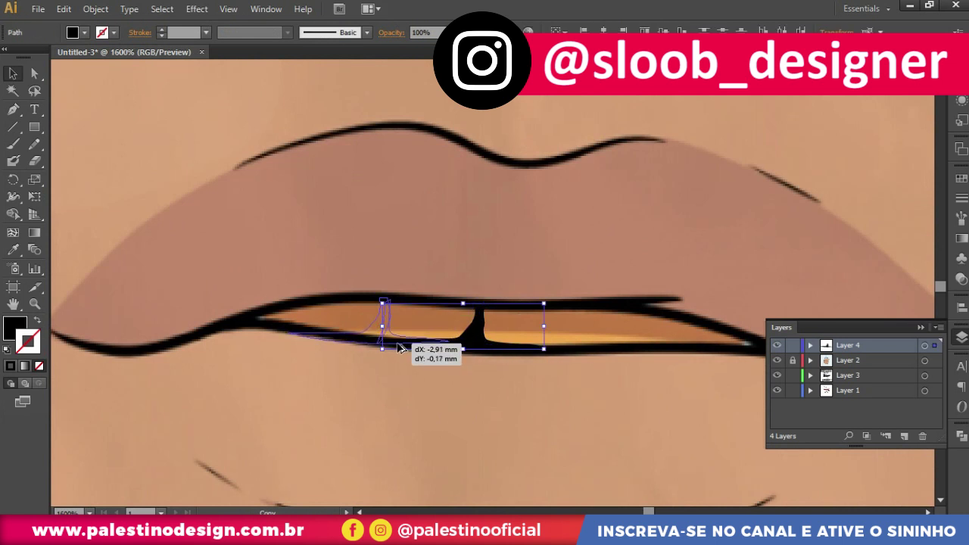
{"action": "mouse_move", "coordinate": [456, 351]}
{"action": "left_mouse_down"}
{"action": "mouse_move", "coordinate": [391, 343]}
{"action": "mouse_move", "coordinate": [598, 350]}
{"action": "left_mouse_up"}
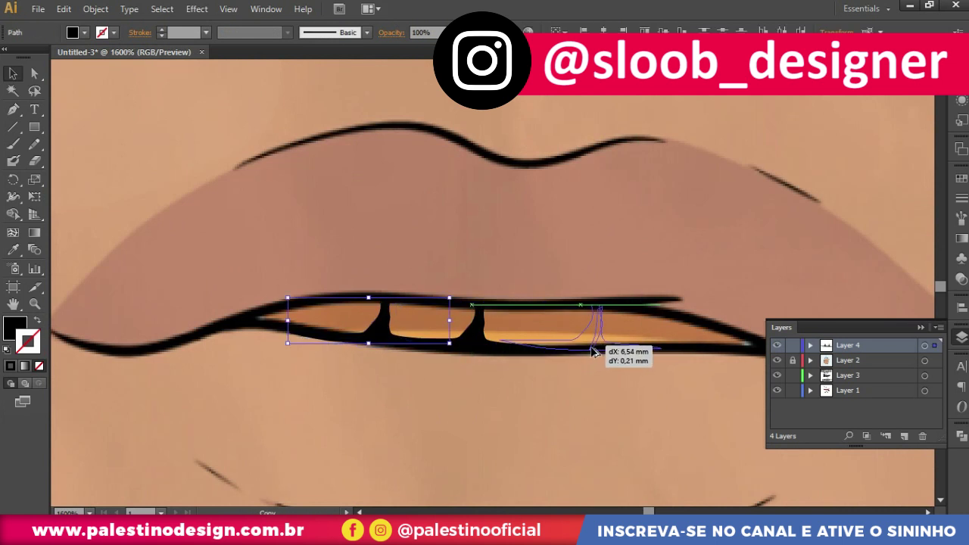
{"action": "left_click_drag", "start_coordinate": [412, 287], "coordinate": [644, 379]}
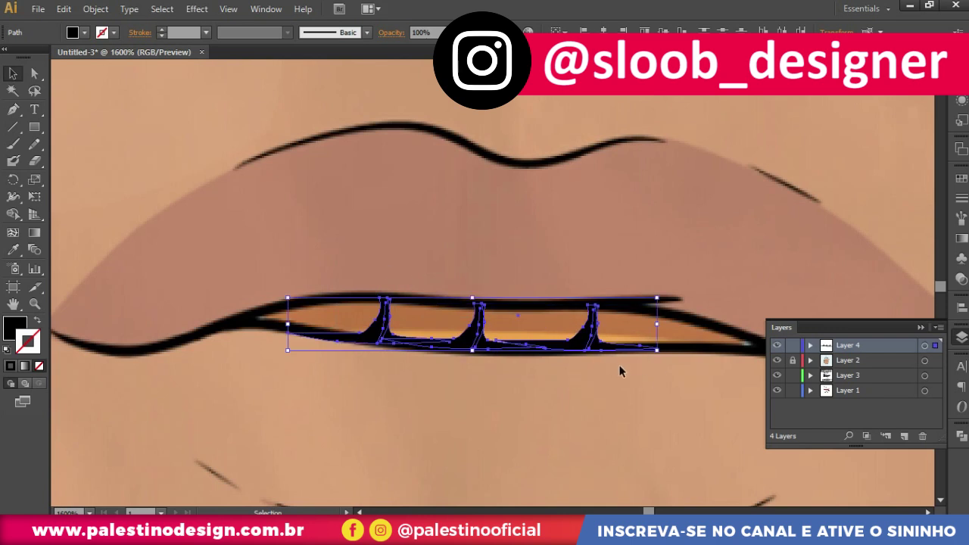
{"action": "left_click_drag", "start_coordinate": [581, 345], "coordinate": [594, 342]}
{"action": "left_click", "coordinate": [567, 391]}
{"action": "scroll", "coordinate": [567, 391], "scroll_direction": "down", "scroll_amount": 3}
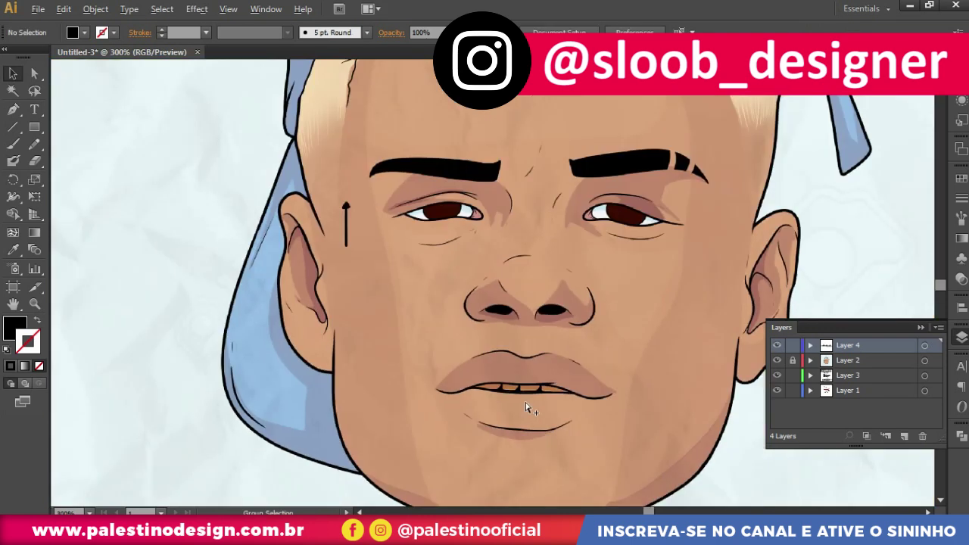
{"action": "scroll", "coordinate": [576, 445], "scroll_direction": "down", "scroll_amount": 2}
{"action": "scroll", "coordinate": [544, 432], "scroll_direction": "up", "scroll_amount": 1}
{"action": "scroll", "coordinate": [544, 432], "scroll_direction": "up", "scroll_amount": 2}
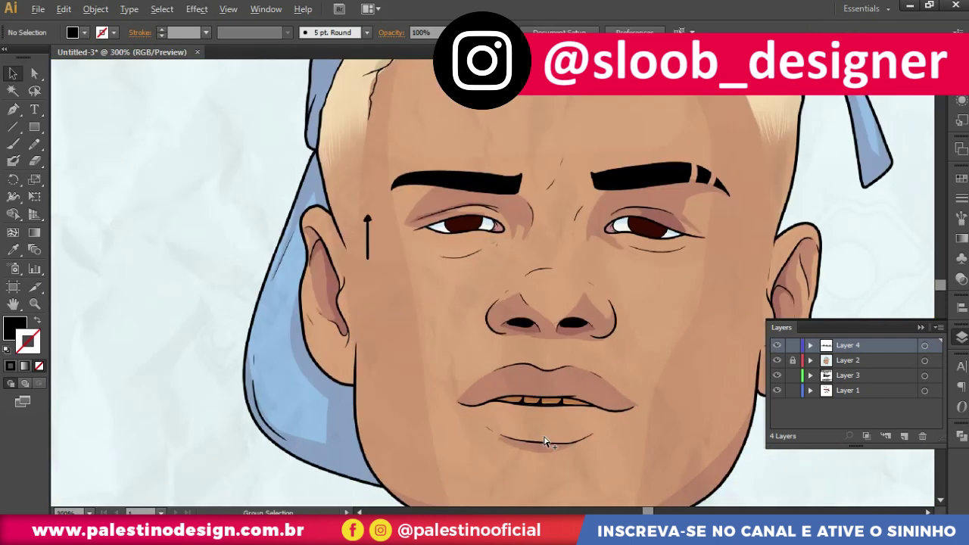
{"action": "scroll", "coordinate": [541, 431], "scroll_direction": "up", "scroll_amount": 1}
{"action": "scroll", "coordinate": [541, 431], "scroll_direction": "up", "scroll_amount": 1}
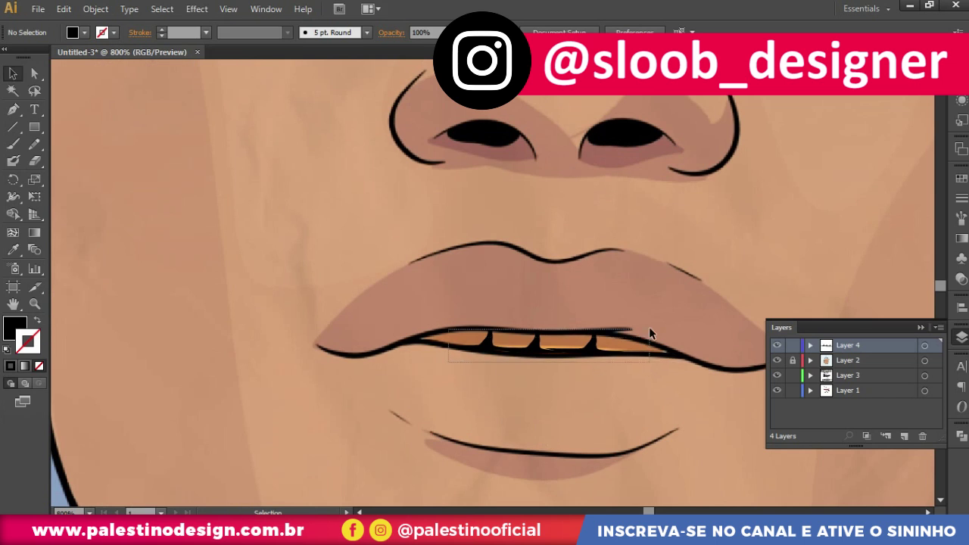
{"action": "left_click", "coordinate": [499, 348]}
{"action": "scroll", "coordinate": [614, 352], "scroll_direction": "up", "scroll_amount": 1}
{"action": "key", "text": "Delete"}
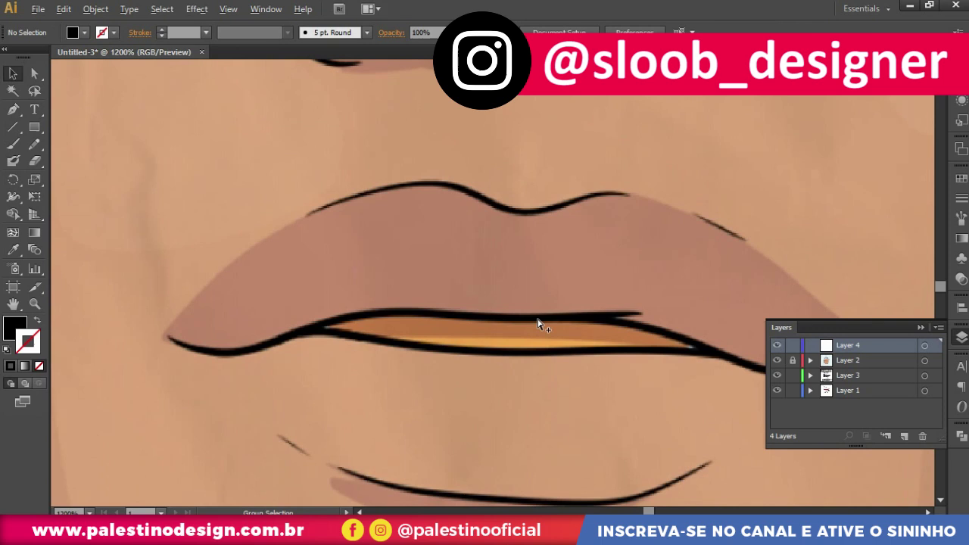
{"action": "scroll", "coordinate": [541, 326], "scroll_direction": "down", "scroll_amount": 2}
{"action": "scroll", "coordinate": [557, 329], "scroll_direction": "down", "scroll_amount": 2}
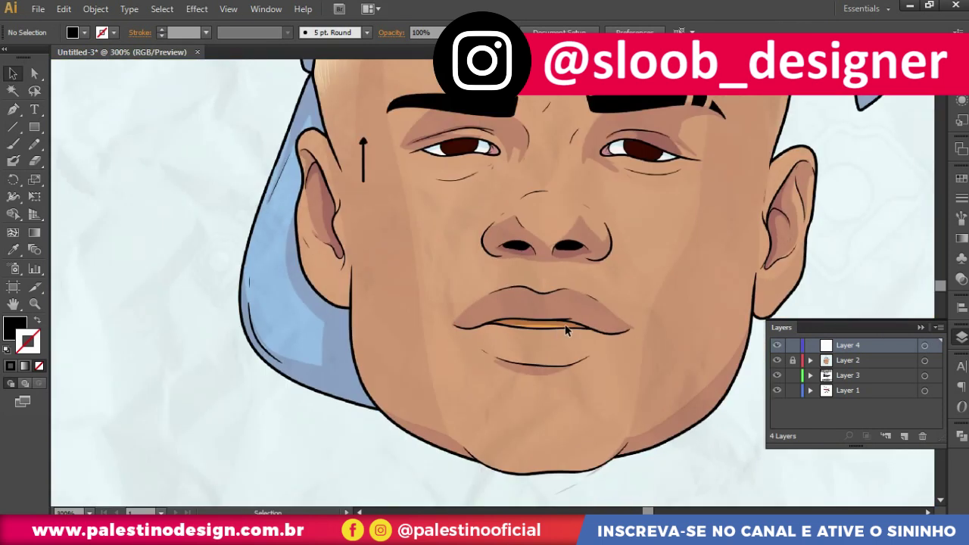
{"action": "scroll", "coordinate": [567, 332], "scroll_direction": "up", "scroll_amount": 2}
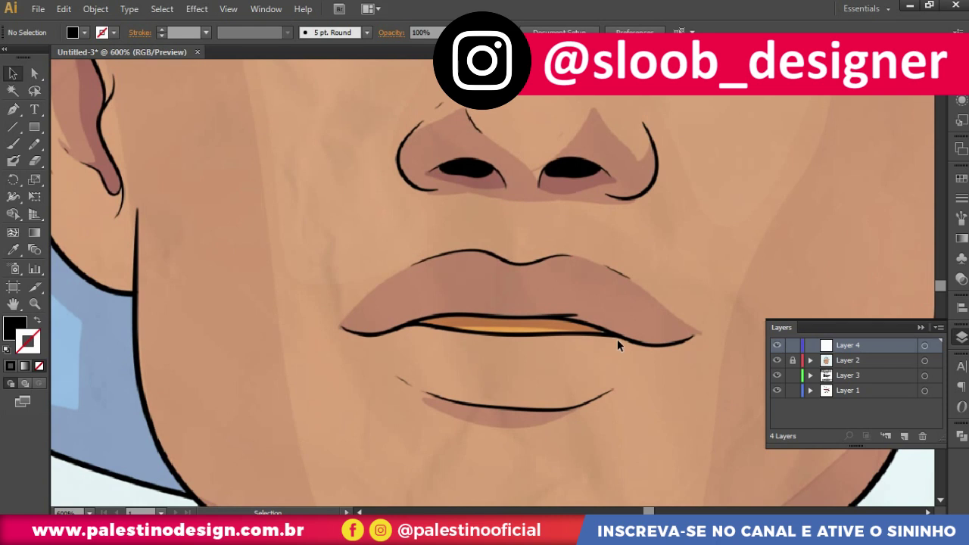
{"action": "scroll", "coordinate": [591, 272], "scroll_direction": "up", "scroll_amount": 3}
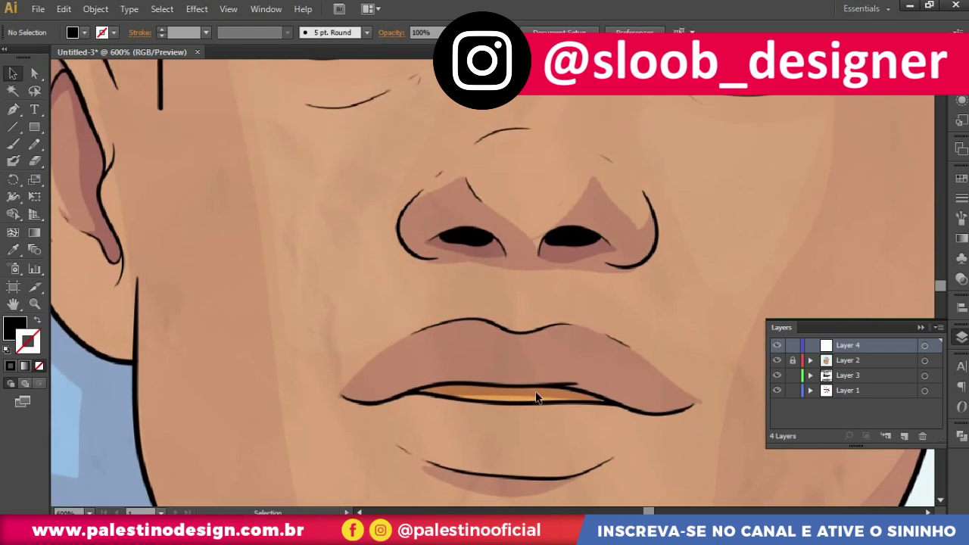
{"action": "scroll", "coordinate": [583, 332], "scroll_direction": "up", "scroll_amount": 5}
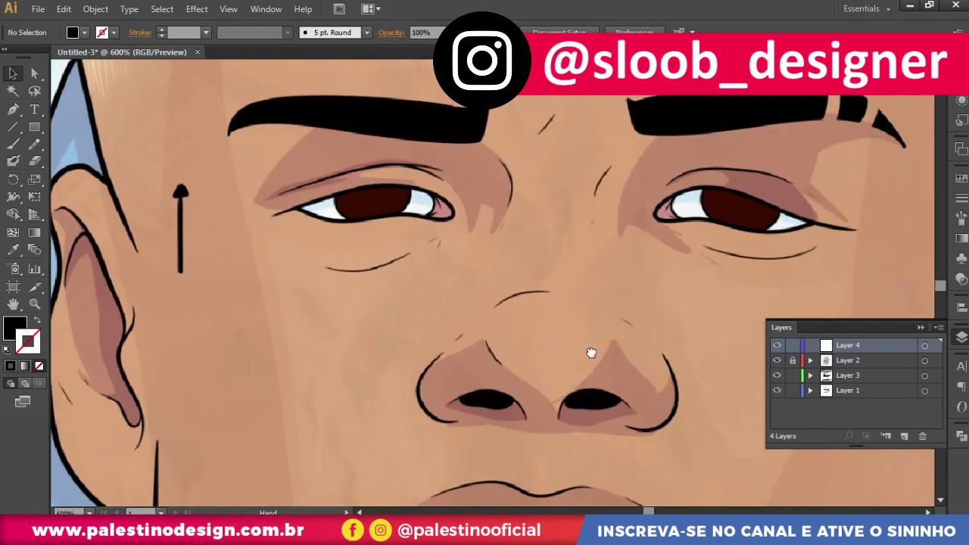
{"action": "scroll", "coordinate": [591, 350], "scroll_direction": "up", "scroll_amount": 1}
{"action": "scroll", "coordinate": [424, 257], "scroll_direction": "up", "scroll_amount": 1}
{"action": "scroll", "coordinate": [355, 227], "scroll_direction": "up", "scroll_amount": 1}
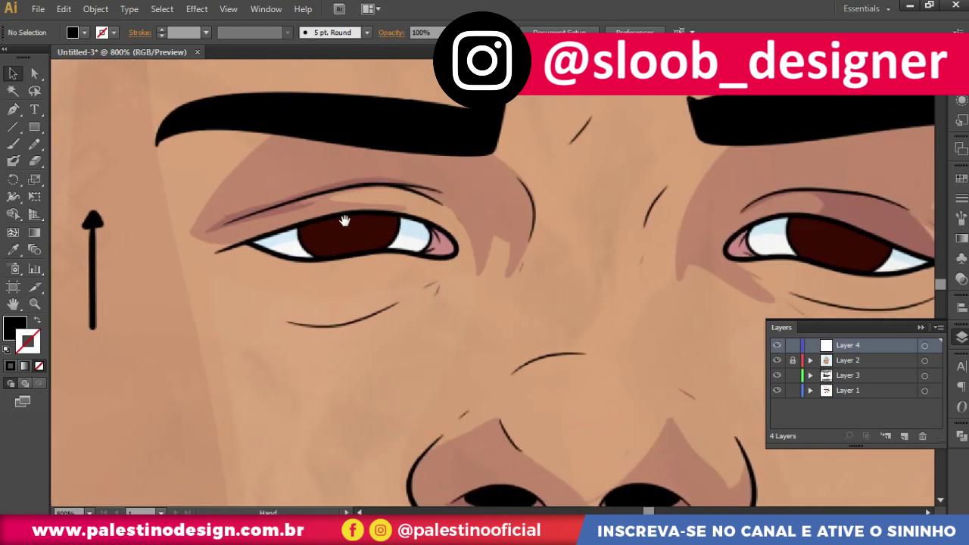
Draw a small black pupil circle on the left iris and Alt-drag a copy onto the right iris
{"action": "key", "text": "l"}
{"action": "mouse_move", "coordinate": [347, 231]}
{"action": "left_mouse_down"}
{"action": "mouse_move", "coordinate": [361, 218]}
{"action": "mouse_move", "coordinate": [845, 242]}
{"action": "left_mouse_up"}
{"action": "key", "text": "v"}
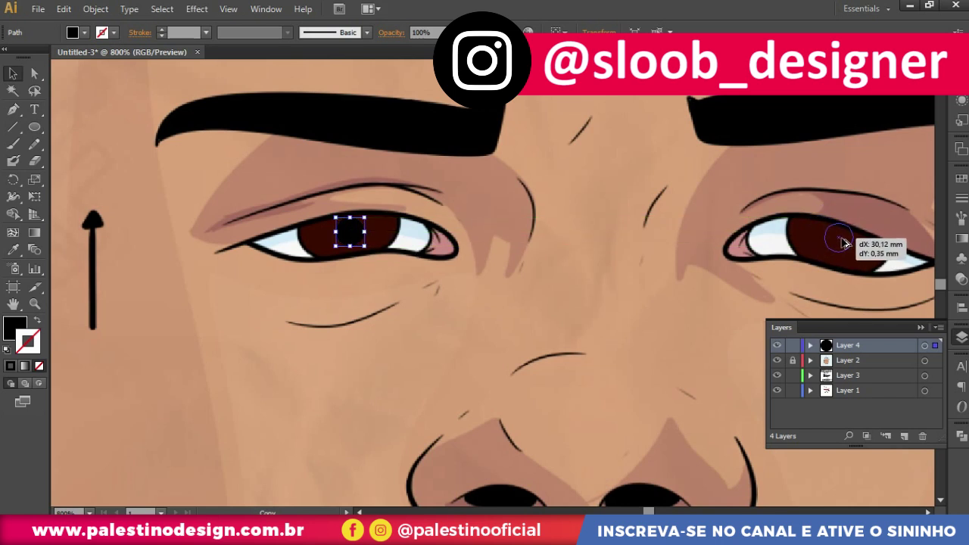
{"action": "left_click_drag", "start_coordinate": [844, 243], "coordinate": [881, 227]}
Deselect and zoom out to check both pupils on the whole face
{"action": "key", "text": "ctrl+shift+a"}
{"action": "key", "text": "ctrl+minus"}
{"action": "key", "text": "ctrl+minus"}
{"action": "key", "text": "ctrl+minus"}
{"action": "scroll", "coordinate": [619, 390], "scroll_direction": "up", "scroll_amount": 1}
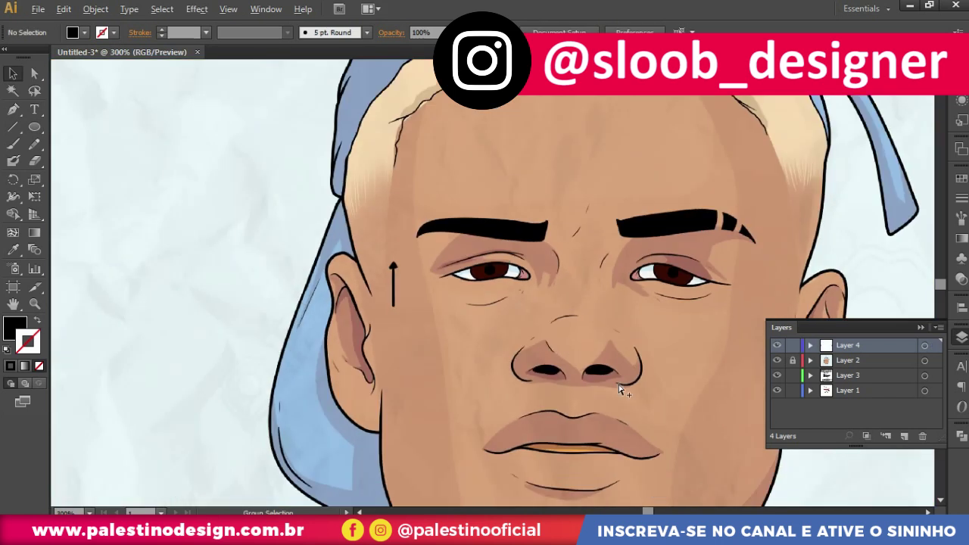
{"action": "scroll", "coordinate": [619, 389], "scroll_direction": "down", "scroll_amount": 2}
{"action": "scroll", "coordinate": [575, 318], "scroll_direction": "down", "scroll_amount": 1}
{"action": "scroll", "coordinate": [575, 318], "scroll_direction": "up", "scroll_amount": 3}
{"action": "scroll", "coordinate": [529, 287], "scroll_direction": "up", "scroll_amount": 1}
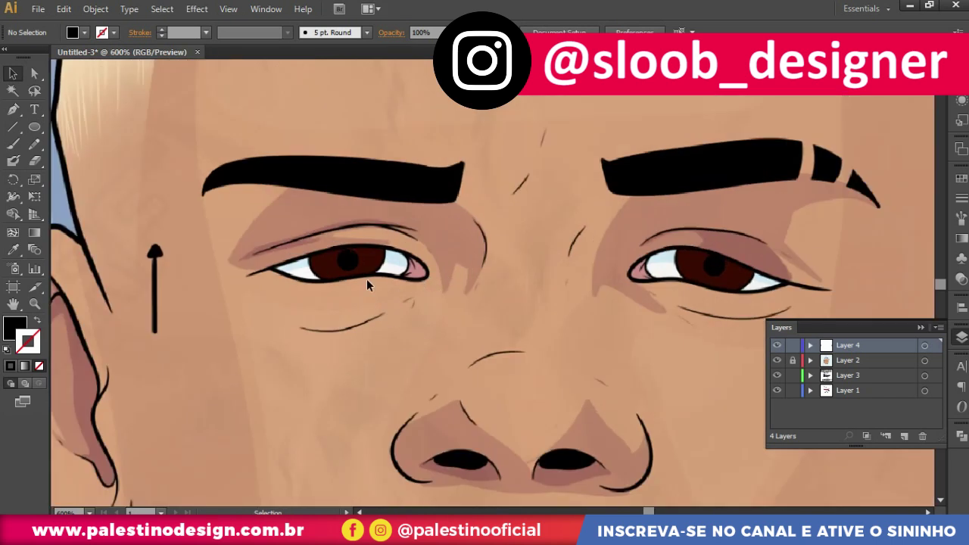
{"action": "scroll", "coordinate": [337, 271], "scroll_direction": "up", "scroll_amount": 3}
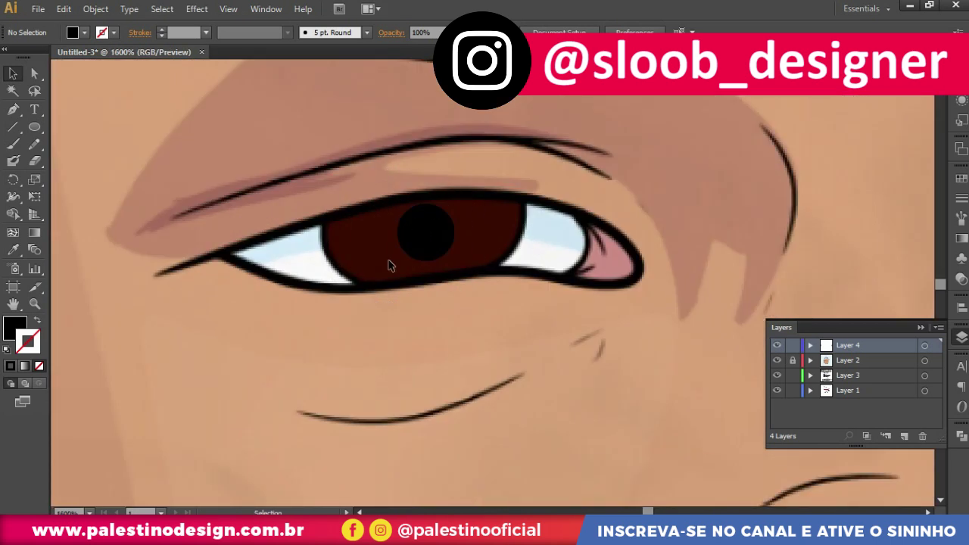
Pen-draw a band over the upper left iris and fill it with a darker iris brown
{"action": "key", "text": "p"}
{"action": "left_click", "coordinate": [331, 257]}
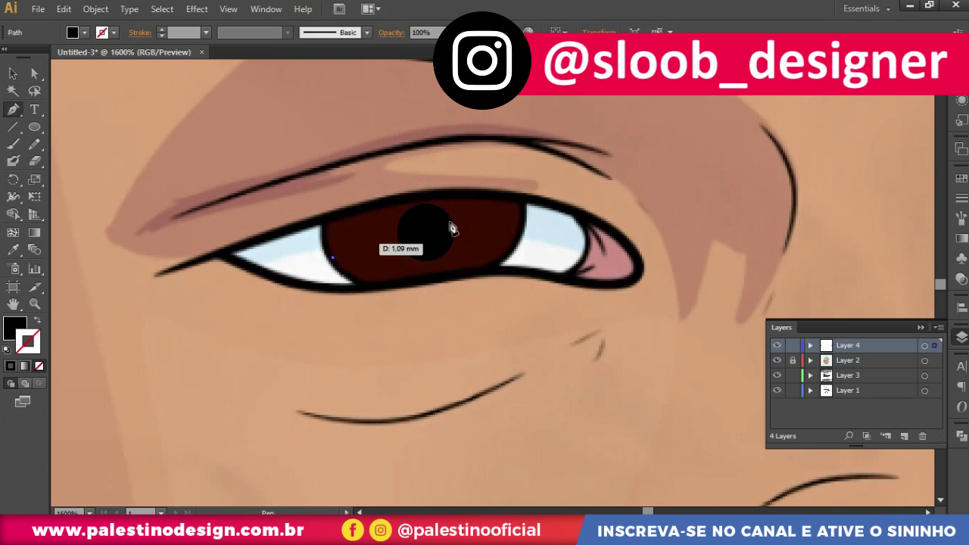
{"action": "left_click_drag", "start_coordinate": [516, 232], "coordinate": [530, 204]}
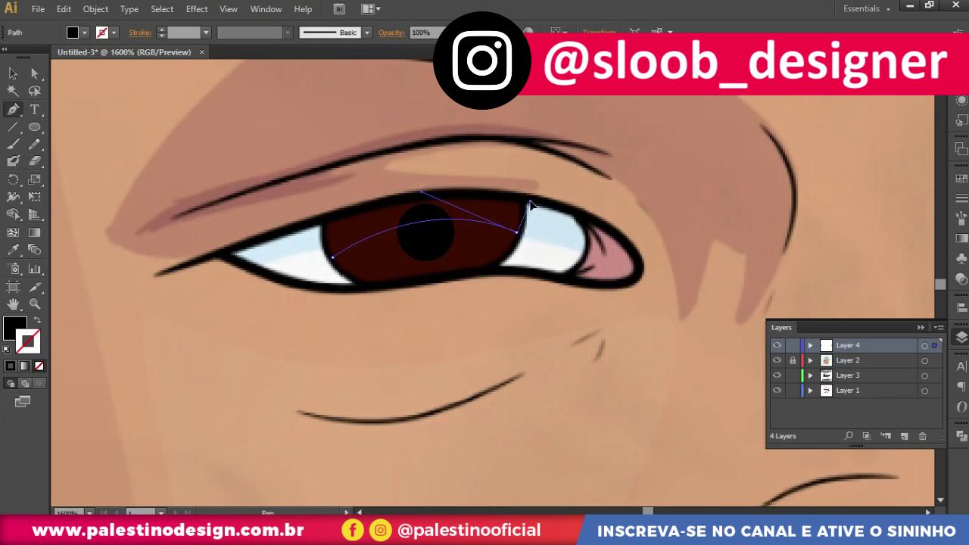
{"action": "left_click_drag", "start_coordinate": [331, 257], "coordinate": [329, 223]}
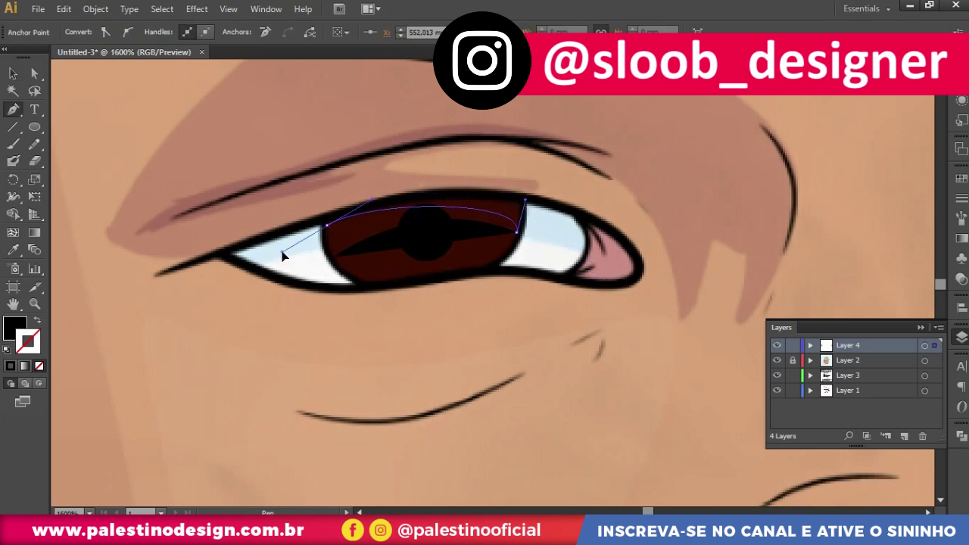
{"action": "left_click", "coordinate": [516, 203]}
{"action": "mouse_move", "coordinate": [324, 225]}
{"action": "left_mouse_down"}
{"action": "mouse_move", "coordinate": [287, 271]}
{"action": "mouse_move", "coordinate": [336, 263]}
{"action": "left_mouse_up"}
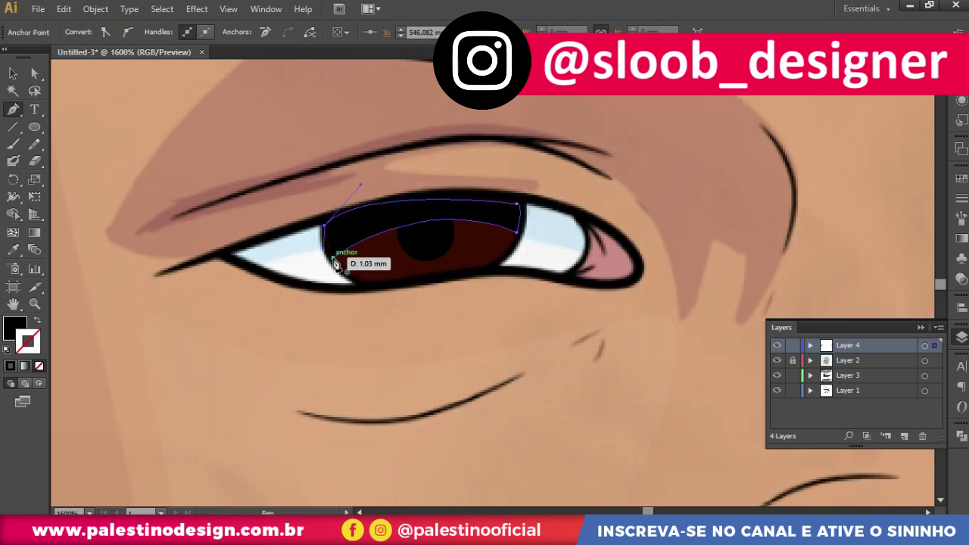
{"action": "left_click", "coordinate": [13, 249]}
{"action": "left_click", "coordinate": [367, 247]}
{"action": "key", "text": "v"}
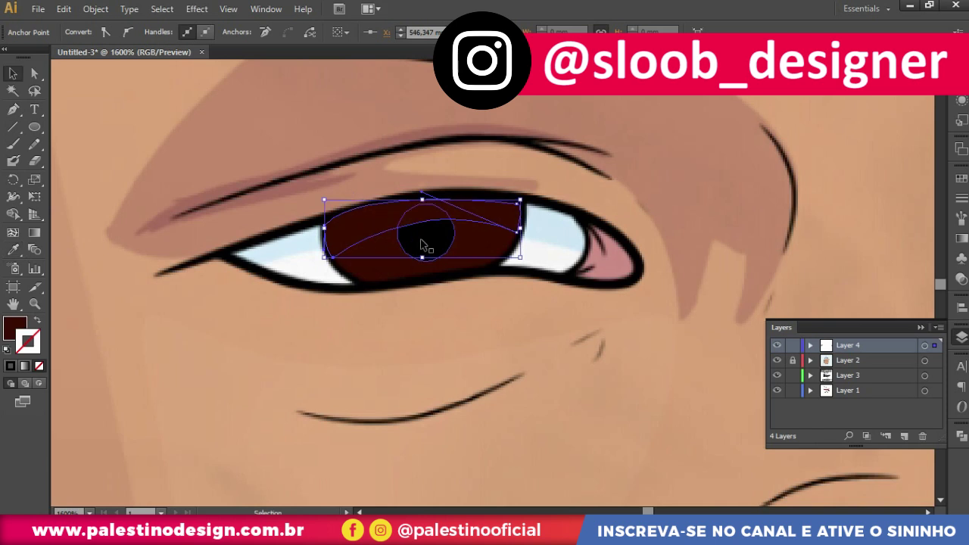
{"action": "double_click", "coordinate": [13, 326]}
{"action": "left_click_drag", "start_coordinate": [179, 190], "coordinate": [189, 202]}
{"action": "left_click", "coordinate": [352, 51]}
{"action": "left_click_drag", "start_coordinate": [396, 204], "coordinate": [454, 262]}
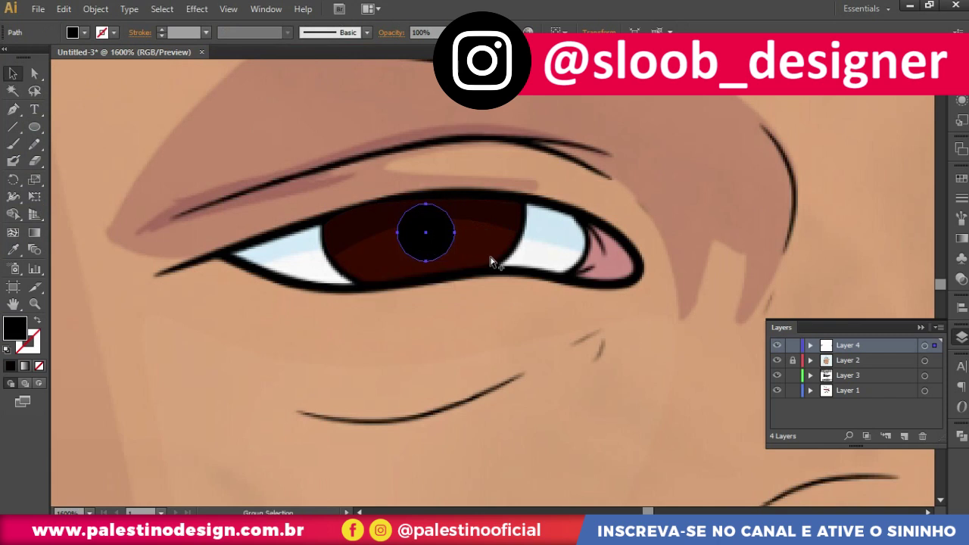
Pencil a patch along the lower iris and fill it with brighter brown 601506
{"action": "key", "text": "ctrl+plus"}
{"action": "key", "text": "p"}
{"action": "key", "text": "n"}
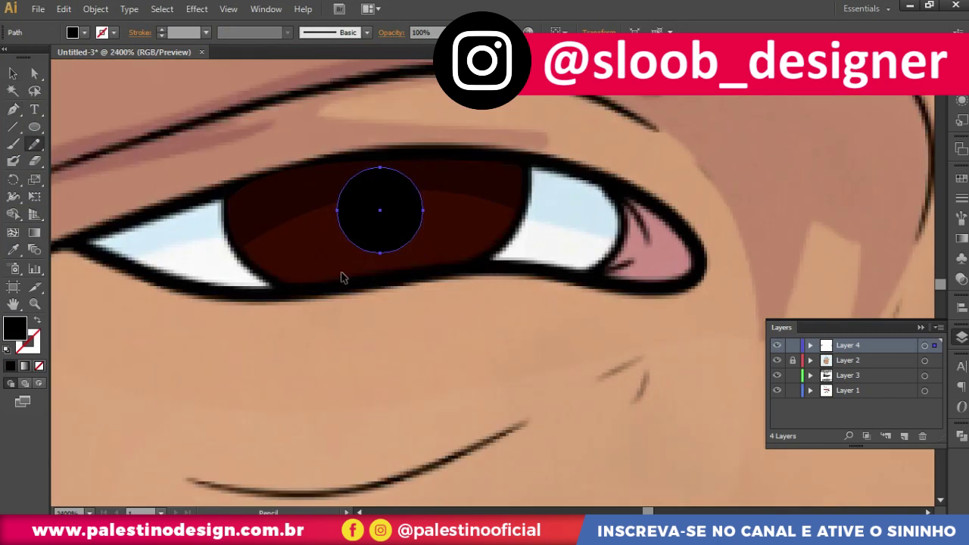
{"action": "key", "text": "ctrl+plus"}
{"action": "mouse_move", "coordinate": [325, 285]}
{"action": "left_mouse_down"}
{"action": "mouse_move", "coordinate": [307, 273]}
{"action": "mouse_move", "coordinate": [302, 224]}
{"action": "mouse_move", "coordinate": [401, 237]}
{"action": "mouse_move", "coordinate": [513, 214]}
{"action": "mouse_move", "coordinate": [505, 256]}
{"action": "mouse_move", "coordinate": [443, 277]}
{"action": "mouse_move", "coordinate": [345, 284]}
{"action": "left_mouse_up"}
{"action": "left_click", "coordinate": [13, 249]}
{"action": "left_click", "coordinate": [270, 237]}
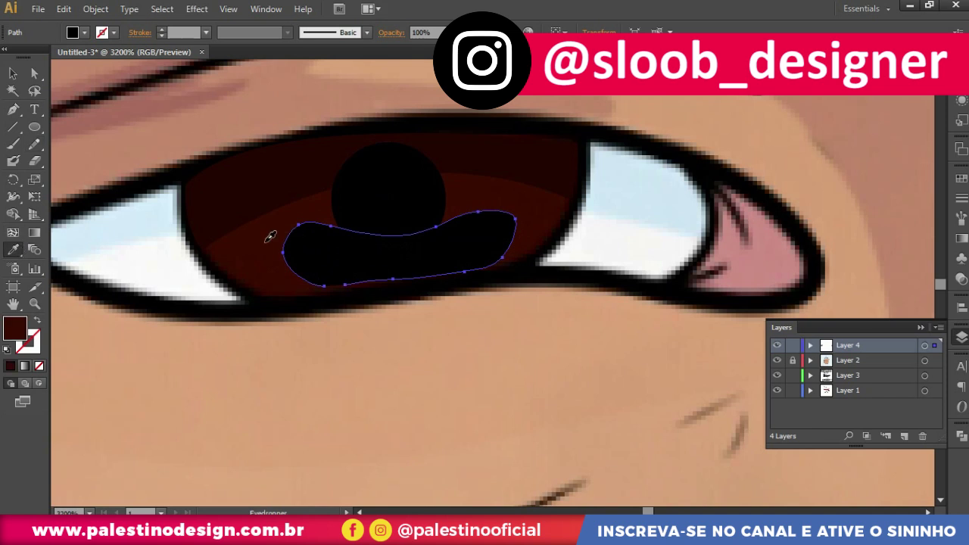
{"action": "key", "text": "v"}
{"action": "double_click", "coordinate": [16, 329]}
{"action": "left_click_drag", "start_coordinate": [161, 141], "coordinate": [182, 159]}
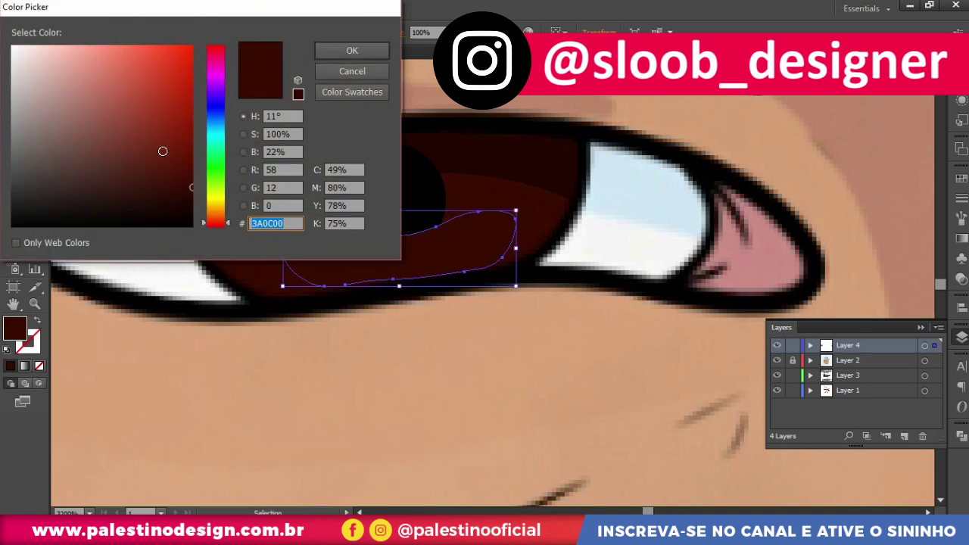
{"action": "left_click", "coordinate": [350, 50]}
{"action": "left_click", "coordinate": [412, 213]}
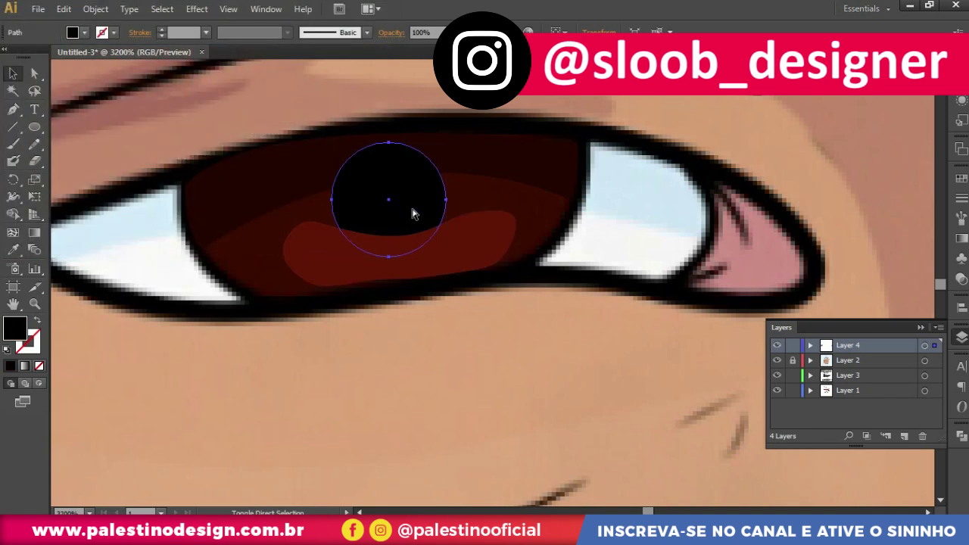
Draw a small white-filled, no-stroke ellipse on the left pupil as a highlight
{"action": "scroll", "coordinate": [413, 216], "scroll_direction": "down", "scroll_amount": 3}
{"action": "scroll", "coordinate": [493, 363], "scroll_direction": "down", "scroll_amount": 2}
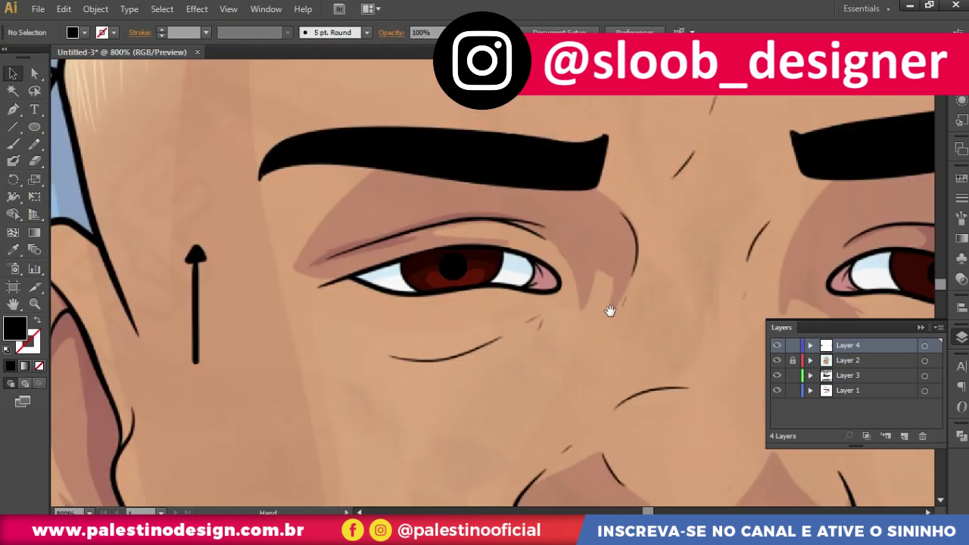
{"action": "scroll", "coordinate": [610, 309], "scroll_direction": "up", "scroll_amount": 2}
{"action": "scroll", "coordinate": [504, 282], "scroll_direction": "down", "scroll_amount": 1}
{"action": "scroll", "coordinate": [522, 352], "scroll_direction": "down", "scroll_amount": 2}
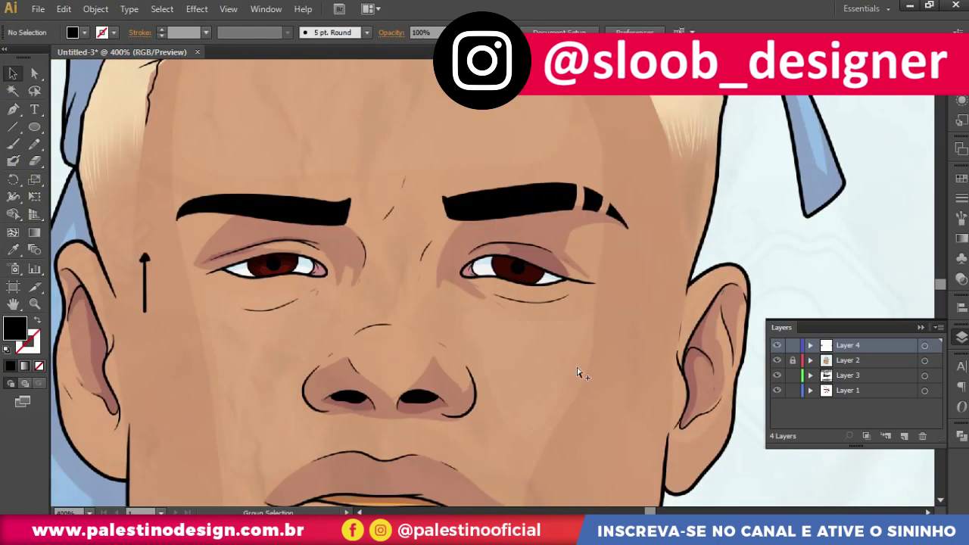
{"action": "scroll", "coordinate": [383, 366], "scroll_direction": "up", "scroll_amount": 1}
{"action": "scroll", "coordinate": [349, 328], "scroll_direction": "up", "scroll_amount": 2}
{"action": "key", "text": "l"}
{"action": "scroll", "coordinate": [380, 246], "scroll_direction": "up", "scroll_amount": 1}
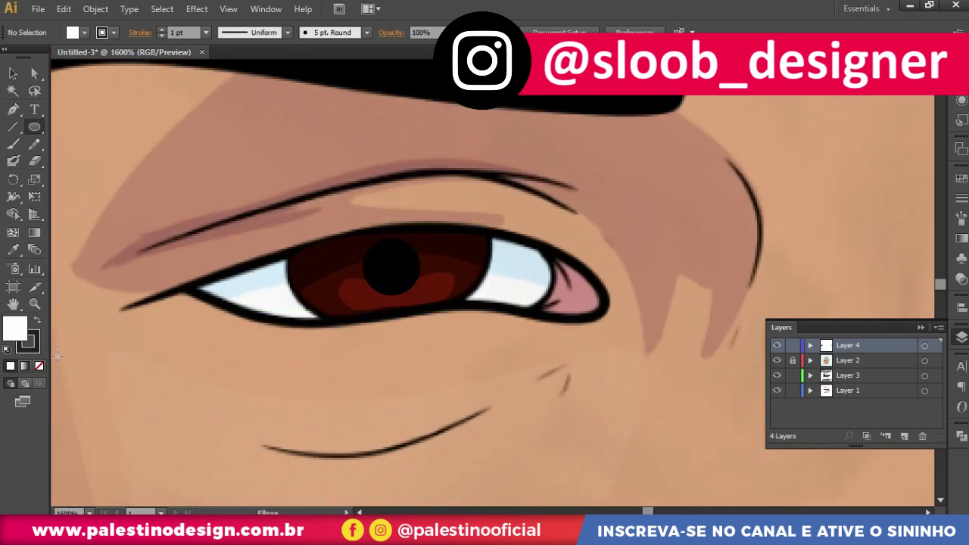
{"action": "key", "text": "shift+x"}
{"action": "left_click", "coordinate": [40, 366]}
{"action": "mouse_move", "coordinate": [346, 253]}
{"action": "left_mouse_down"}
{"action": "mouse_move", "coordinate": [375, 281]}
{"action": "mouse_move", "coordinate": [432, 268]}
{"action": "mouse_move", "coordinate": [422, 277]}
{"action": "left_mouse_up"}
{"action": "key", "text": "v"}
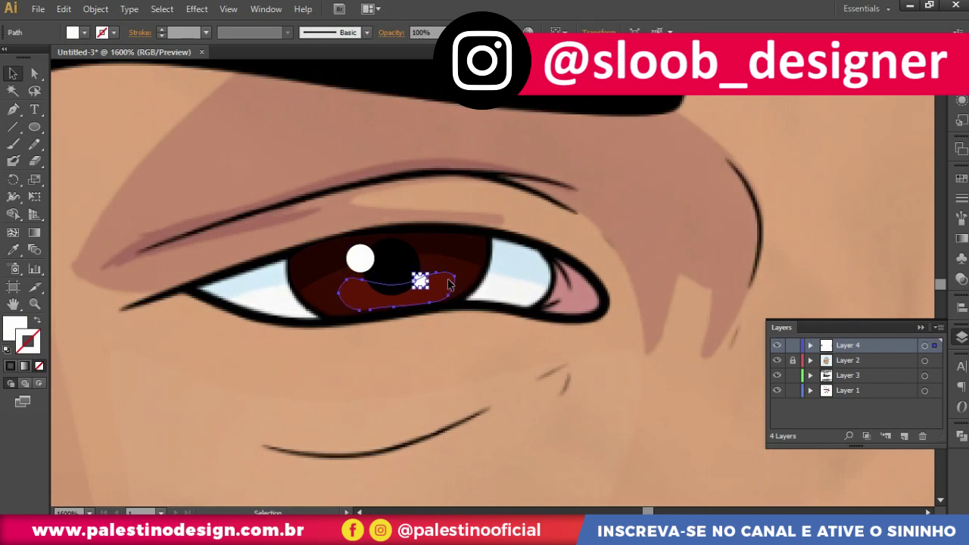
Shrink the white highlight to a tiny catchlight dot and start the upper-lip outline
{"action": "key", "text": "ctrl+shift+a"}
{"action": "scroll", "coordinate": [422, 277], "scroll_direction": "down", "scroll_amount": 3}
{"action": "scroll", "coordinate": [463, 361], "scroll_direction": "down", "scroll_amount": 2}
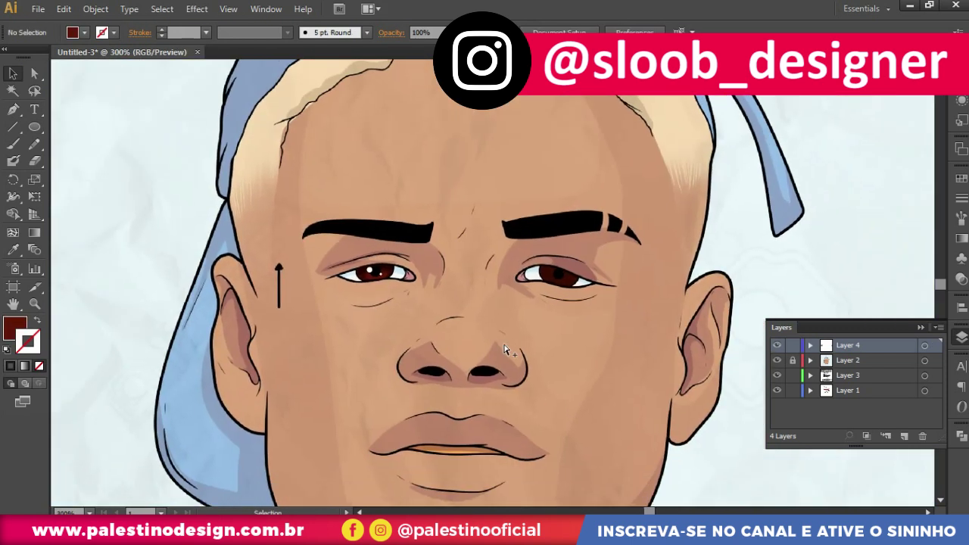
{"action": "scroll", "coordinate": [660, 455], "scroll_direction": "down", "scroll_amount": 1}
{"action": "scroll", "coordinate": [401, 259], "scroll_direction": "up", "scroll_amount": 1}
{"action": "scroll", "coordinate": [399, 258], "scroll_direction": "up", "scroll_amount": 1}
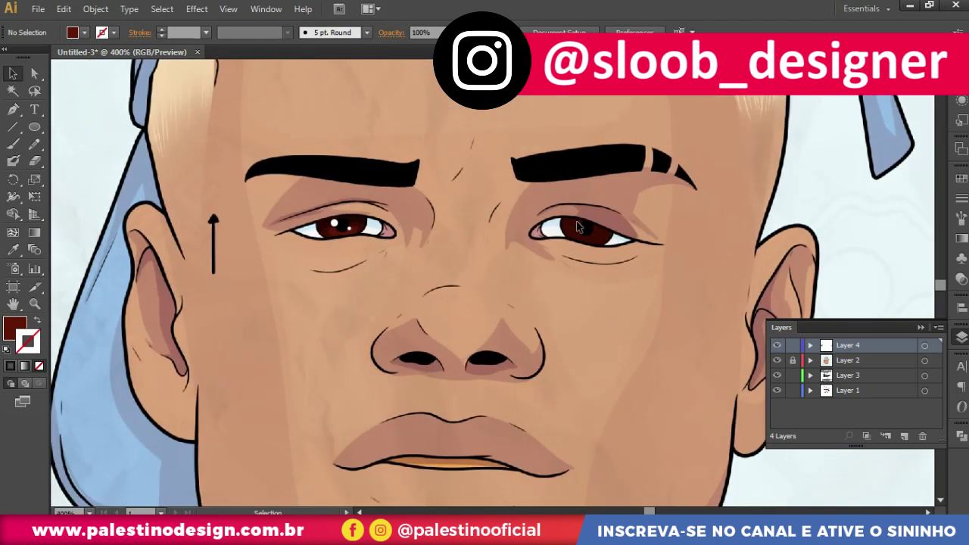
{"action": "scroll", "coordinate": [529, 303], "scroll_direction": "down", "scroll_amount": 2}
{"action": "scroll", "coordinate": [538, 289], "scroll_direction": "down", "scroll_amount": 3}
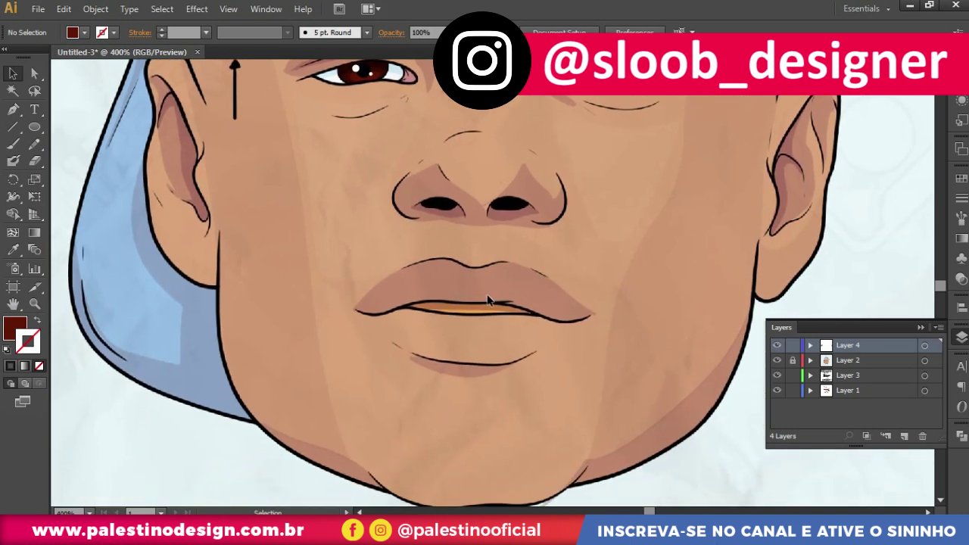
{"action": "scroll", "coordinate": [486, 306], "scroll_direction": "down", "scroll_amount": 2}
{"action": "scroll", "coordinate": [486, 302], "scroll_direction": "up", "scroll_amount": 3}
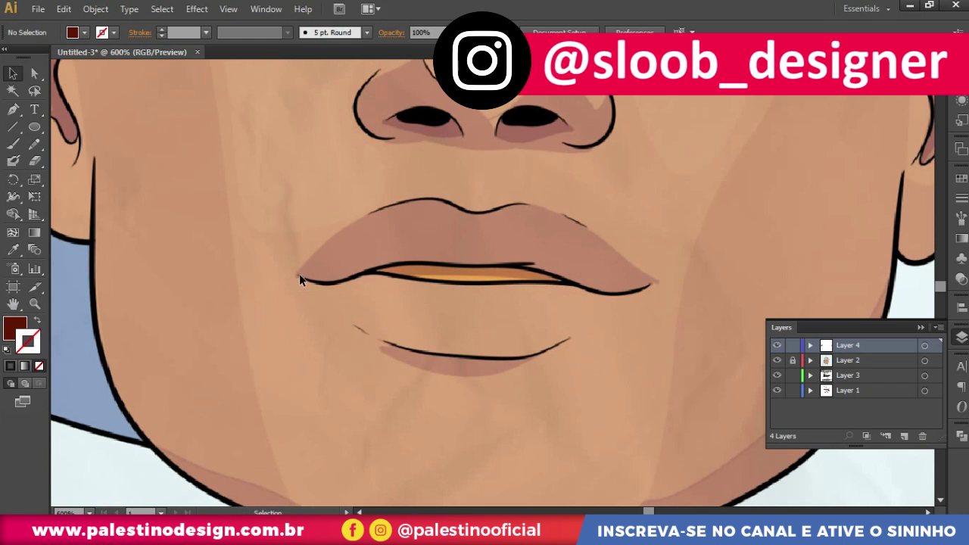
{"action": "key", "text": "p"}
{"action": "left_click", "coordinate": [299, 276]}
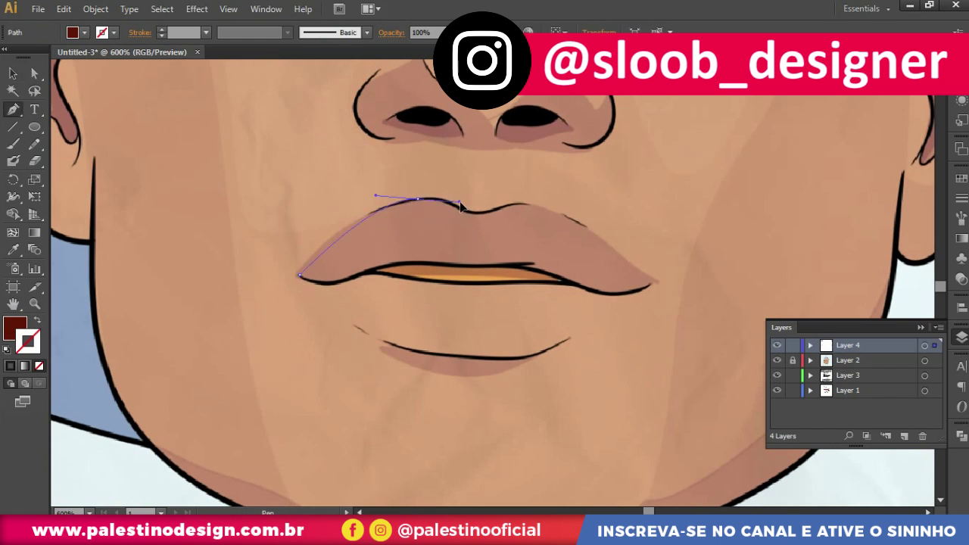
Pen-draw the closed upper-lip shape from corner to corner, filled with the skin tone
{"action": "left_click_drag", "start_coordinate": [473, 208], "coordinate": [535, 206]}
{"action": "left_click", "coordinate": [568, 214]}
{"action": "left_click_drag", "start_coordinate": [662, 273], "coordinate": [680, 269]}
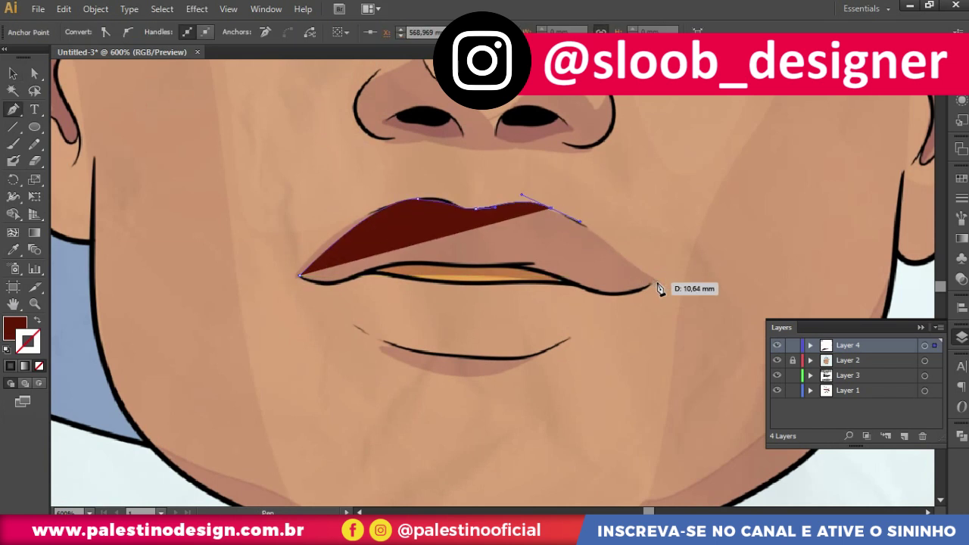
{"action": "left_click_drag", "start_coordinate": [598, 289], "coordinate": [631, 302]}
{"action": "left_click_drag", "start_coordinate": [473, 262], "coordinate": [445, 262]}
{"action": "left_click_drag", "start_coordinate": [379, 269], "coordinate": [311, 286]}
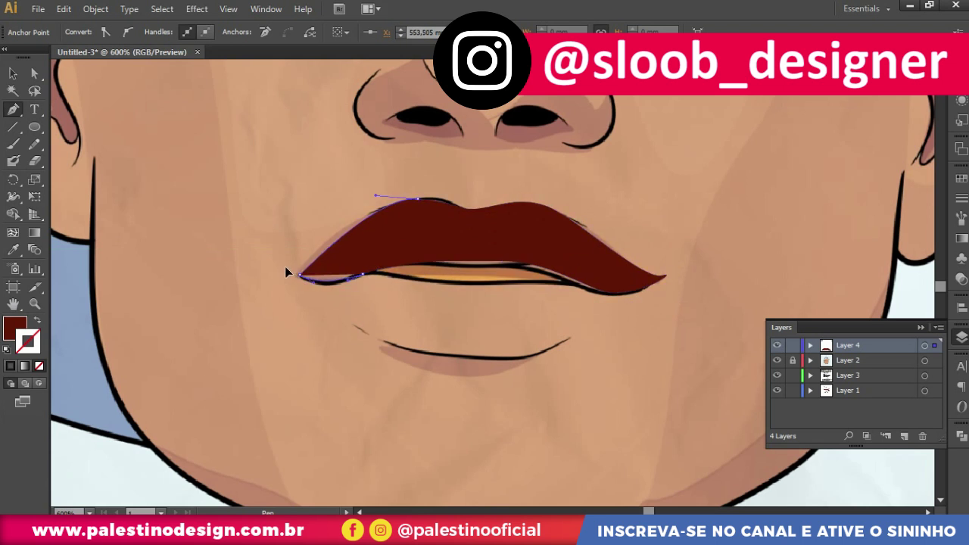
{"action": "left_click", "coordinate": [13, 249]}
{"action": "key", "text": "v"}
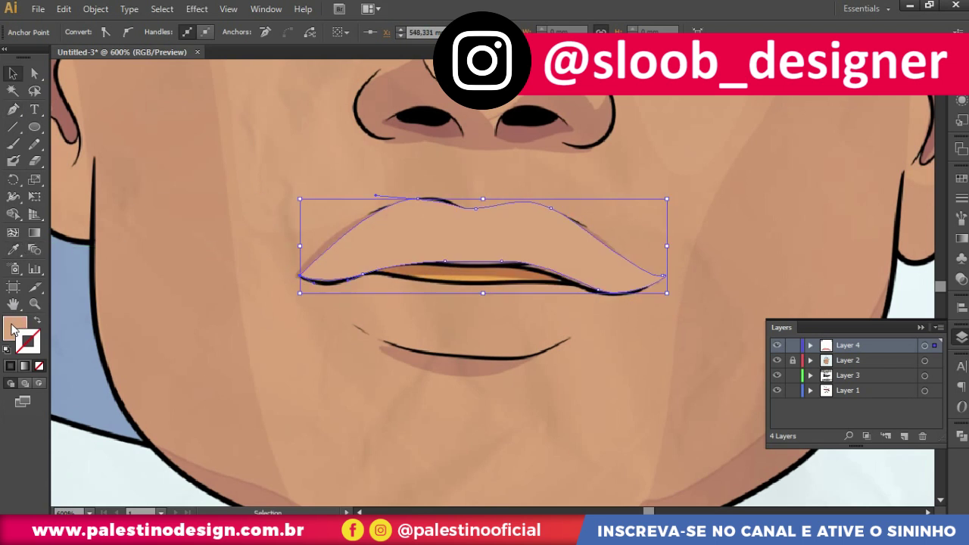
Recolour the upper lip to reddish brown A05F42 and begin the lower-lip outline
{"action": "double_click", "coordinate": [14, 327]}
{"action": "left_click", "coordinate": [105, 100]}
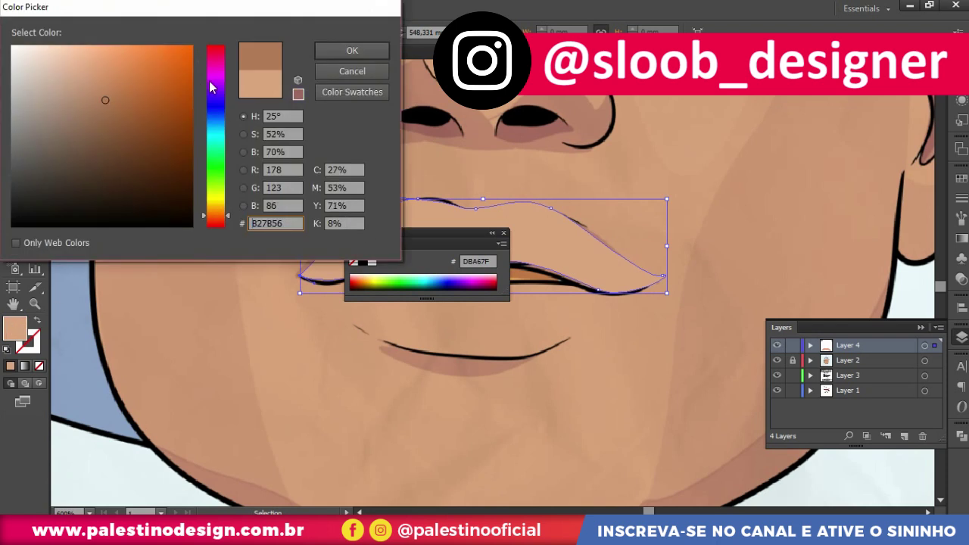
{"action": "left_click", "coordinate": [216, 220]}
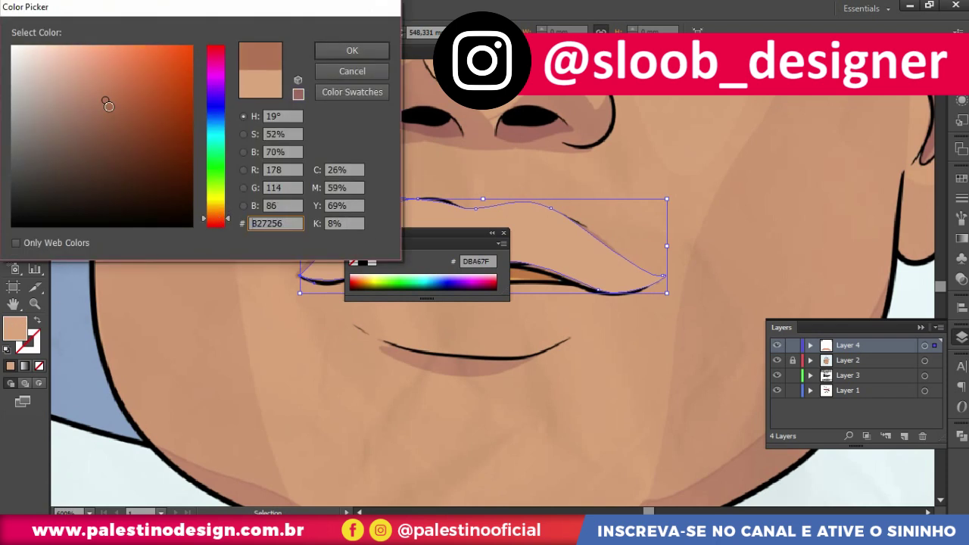
{"action": "left_click", "coordinate": [119, 113]}
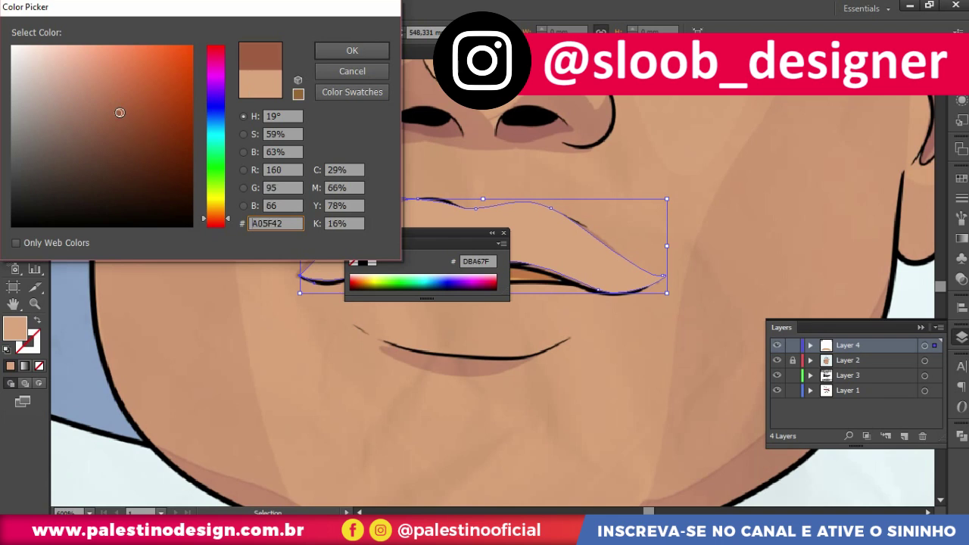
{"action": "left_click", "coordinate": [351, 50]}
{"action": "left_click", "coordinate": [503, 233]}
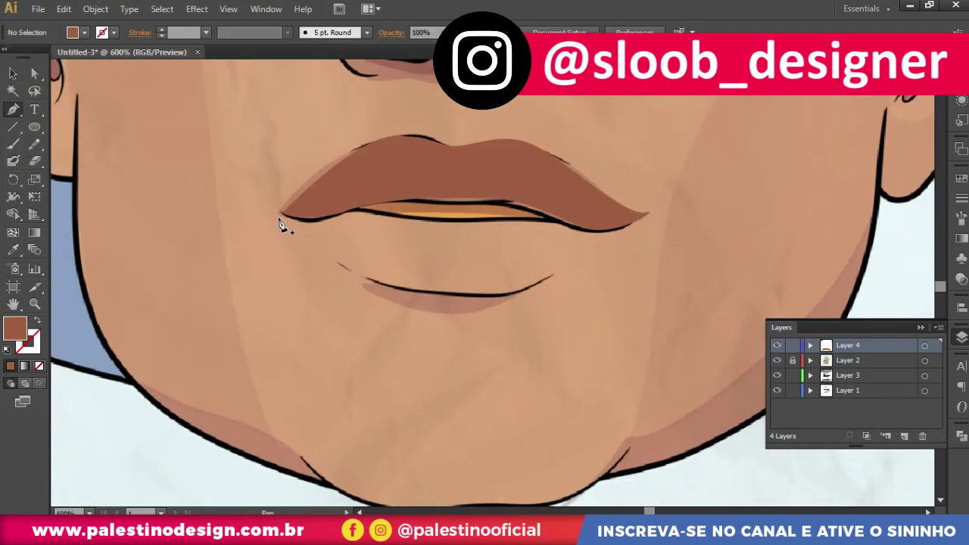
{"action": "left_click", "coordinate": [278, 213]}
Pen-draw the closed lower-lip shape and give it a lighter fill colour
{"action": "left_click_drag", "start_coordinate": [430, 290], "coordinate": [484, 292]}
{"action": "left_click_drag", "start_coordinate": [569, 268], "coordinate": [596, 259]}
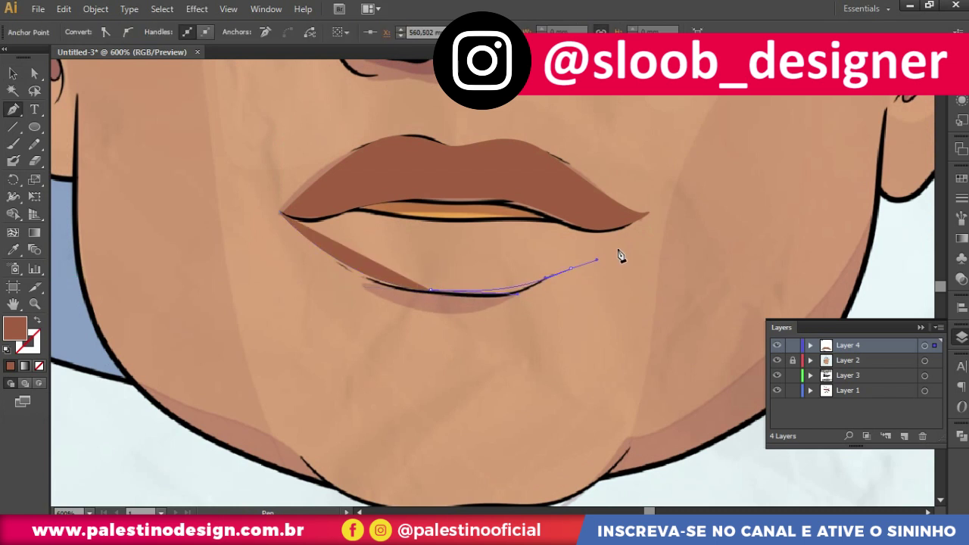
{"action": "left_click", "coordinate": [647, 214]}
{"action": "left_click_drag", "start_coordinate": [484, 224], "coordinate": [468, 223]}
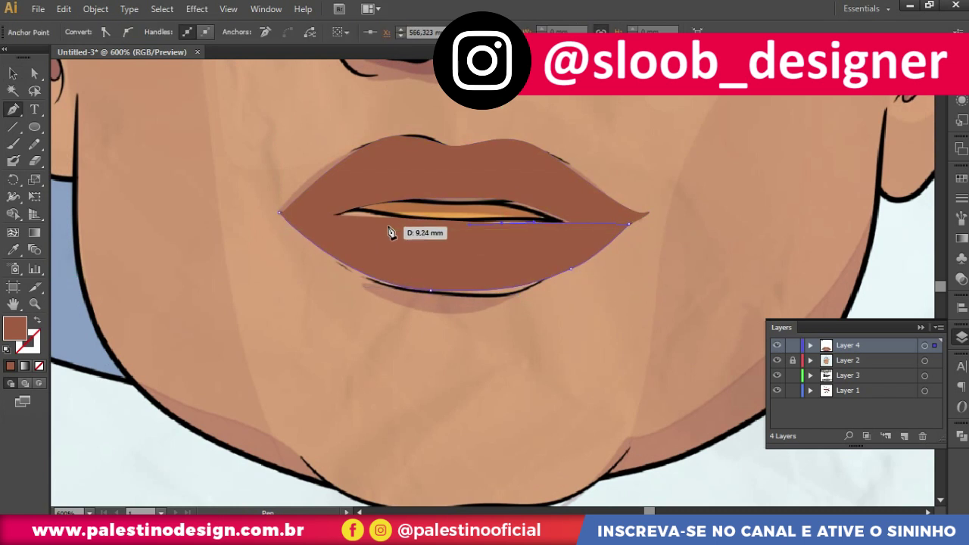
{"action": "left_click", "coordinate": [332, 206]}
{"action": "left_click", "coordinate": [278, 213]}
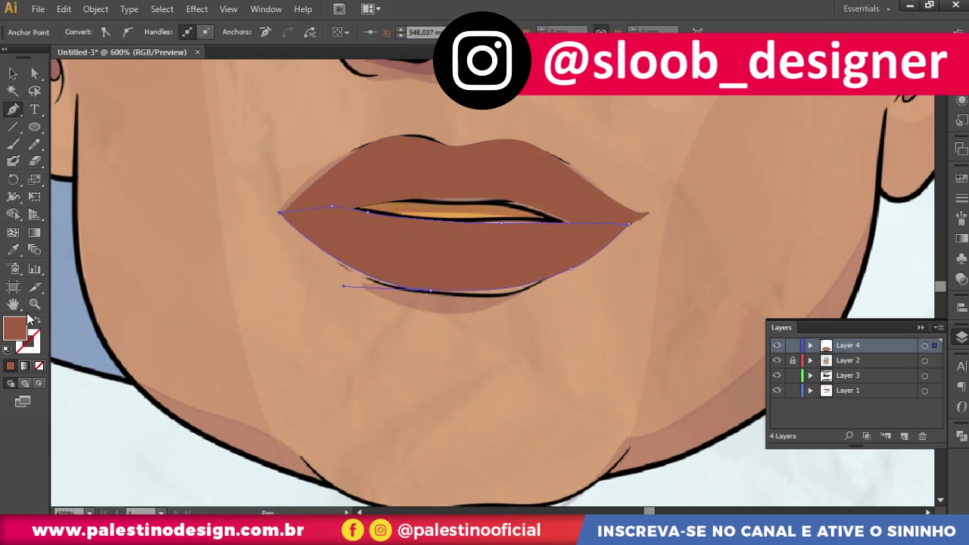
{"action": "double_click", "coordinate": [17, 327]}
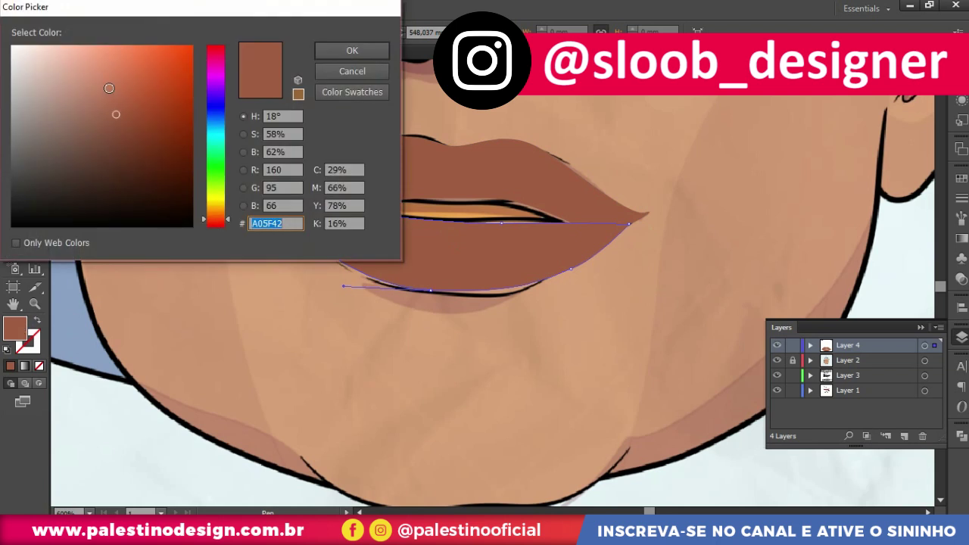
{"action": "left_click", "coordinate": [352, 50]}
Select both lips and blend them softly into the surrounding skin
{"action": "left_click", "coordinate": [499, 163]}
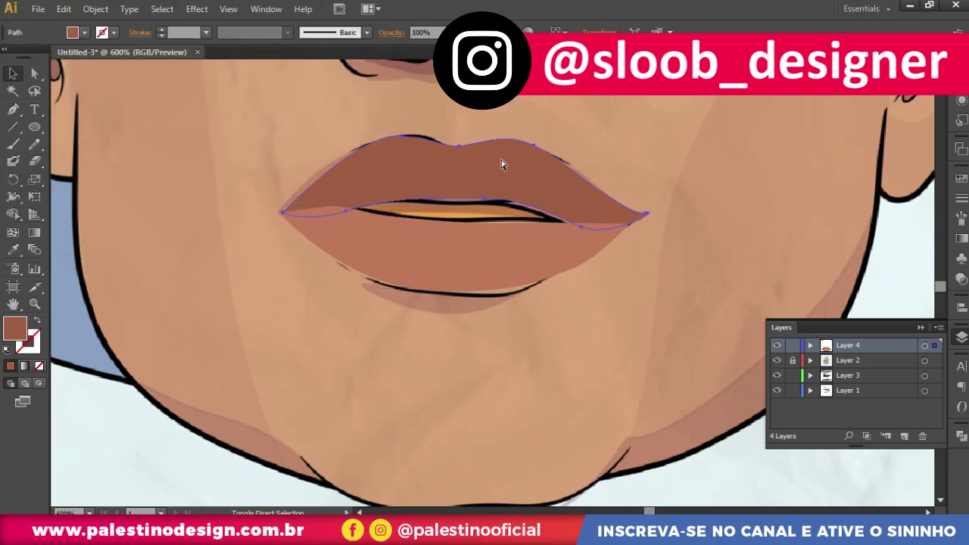
{"action": "key", "text": "ctrl+shift+a"}
{"action": "key", "text": "ctrl+minus"}
{"action": "key", "text": "ctrl+minus"}
{"action": "mouse_move", "coordinate": [558, 198]}
{"action": "left_mouse_down"}
{"action": "mouse_move", "coordinate": [558, 327]}
{"action": "mouse_move", "coordinate": [508, 388]}
{"action": "left_mouse_up"}
{"action": "key", "text": "ctrl+plus"}
{"action": "key", "text": "ctrl+plus"}
{"action": "key", "text": "ctrl+plus"}
{"action": "key", "text": "v"}
{"action": "left_click", "coordinate": [503, 374]}
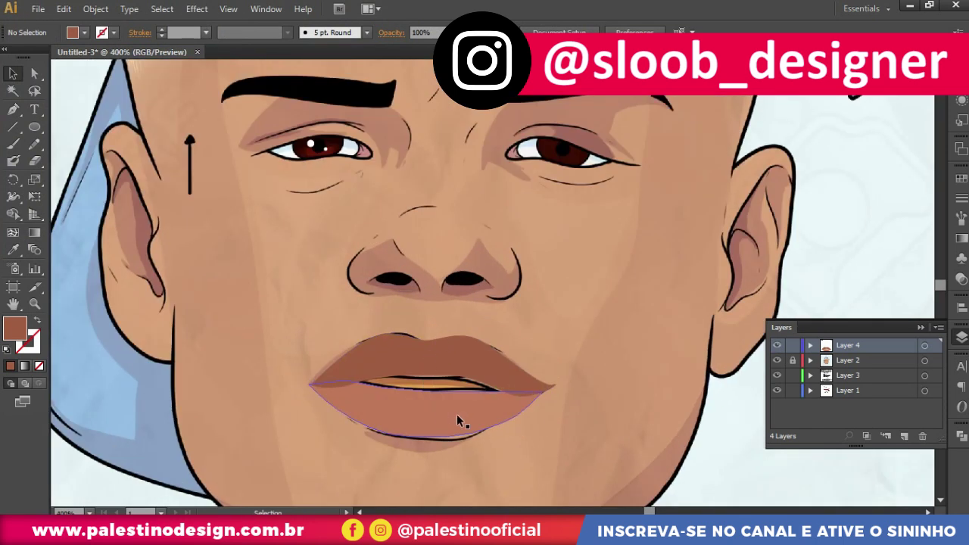
{"action": "left_click", "coordinate": [456, 414]}
{"action": "left_click", "coordinate": [458, 388], "text": "shift"}
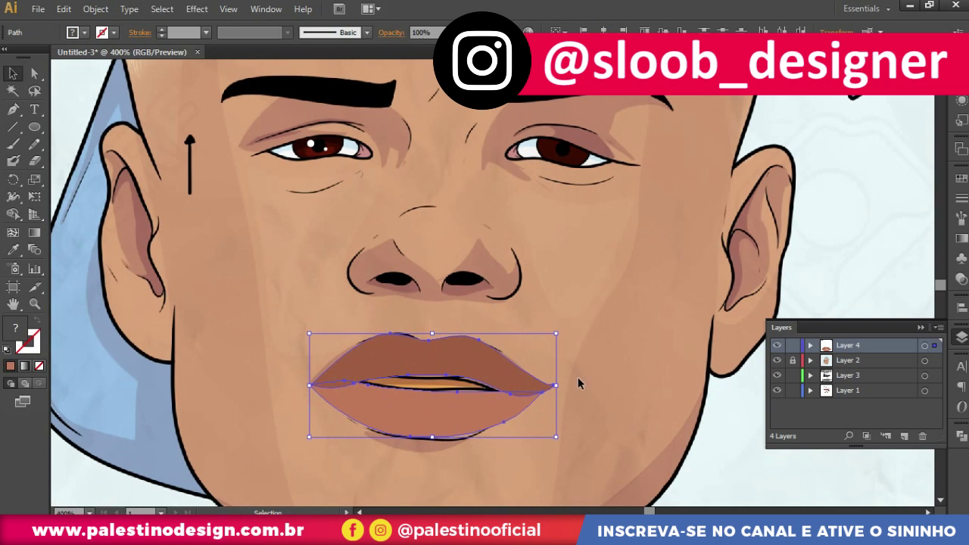
{"action": "left_click", "coordinate": [552, 349]}
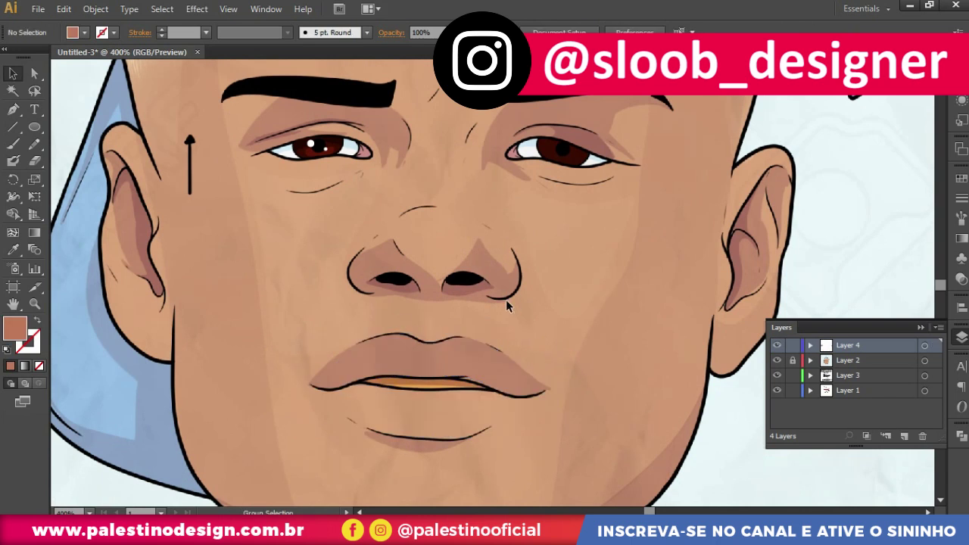
{"action": "scroll", "coordinate": [506, 296], "scroll_direction": "up", "scroll_amount": 1}
Zoom to the forehead and place the first Pen anchors of a highlight shape below the hairline
{"action": "scroll", "coordinate": [551, 286], "scroll_direction": "down", "scroll_amount": 2}
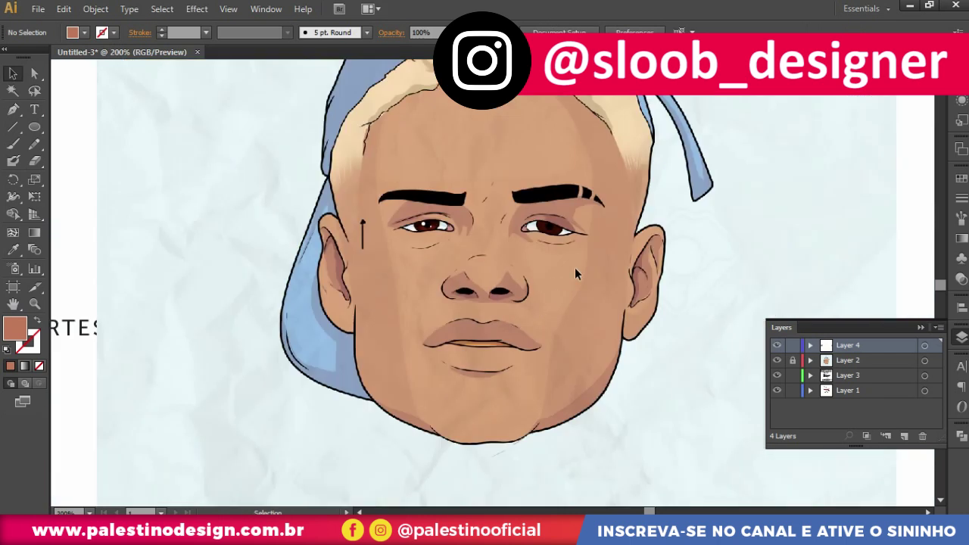
{"action": "scroll", "coordinate": [459, 173], "scroll_direction": "up", "scroll_amount": 1}
{"action": "scroll", "coordinate": [493, 189], "scroll_direction": "up", "scroll_amount": 1}
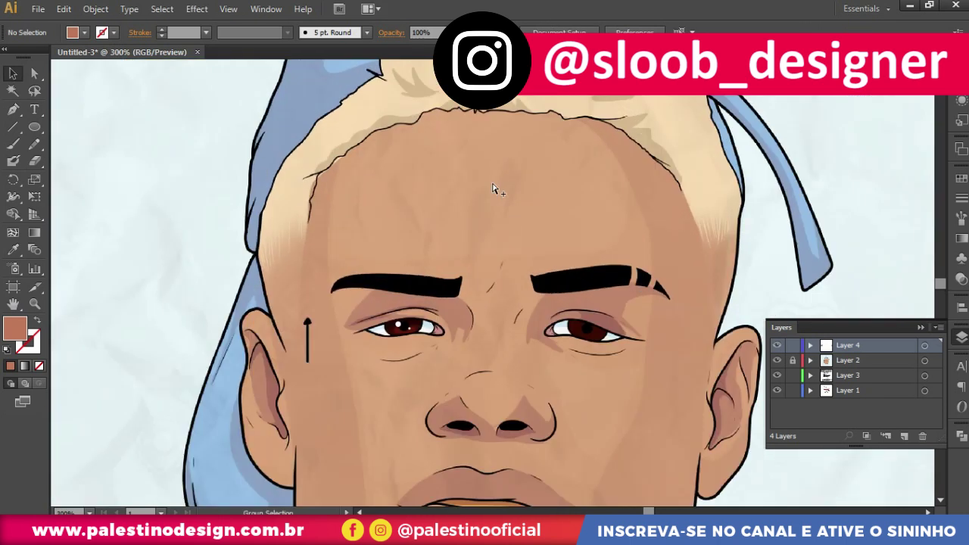
{"action": "scroll", "coordinate": [638, 301], "scroll_direction": "up", "scroll_amount": 3}
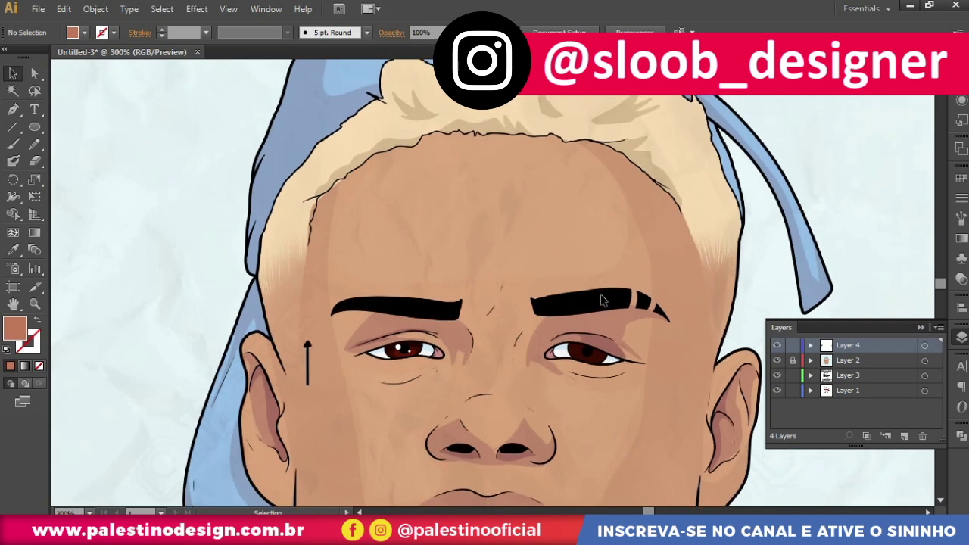
{"action": "scroll", "coordinate": [506, 317], "scroll_direction": "down", "scroll_amount": 1}
{"action": "scroll", "coordinate": [505, 269], "scroll_direction": "up", "scroll_amount": 1}
{"action": "scroll", "coordinate": [307, 236], "scroll_direction": "up", "scroll_amount": 2}
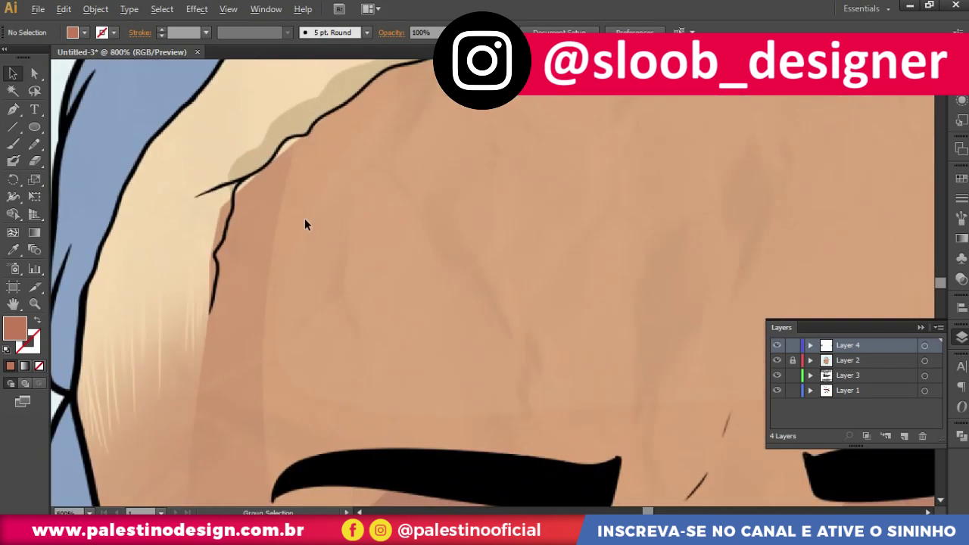
{"action": "left_click_drag", "start_coordinate": [591, 209], "coordinate": [471, 259]}
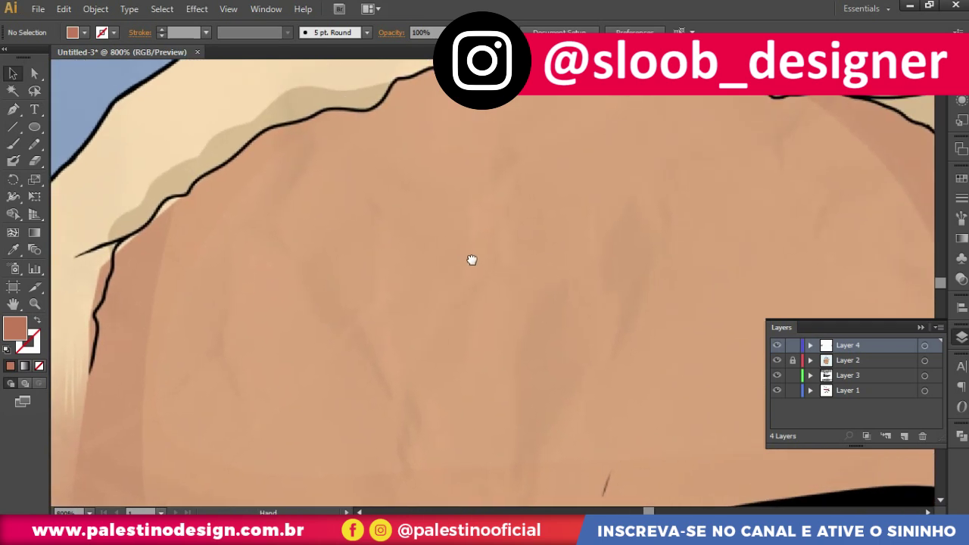
{"action": "left_click_drag", "start_coordinate": [572, 260], "coordinate": [476, 264]}
{"action": "scroll", "coordinate": [484, 257], "scroll_direction": "down", "scroll_amount": 2}
{"action": "key", "text": "p"}
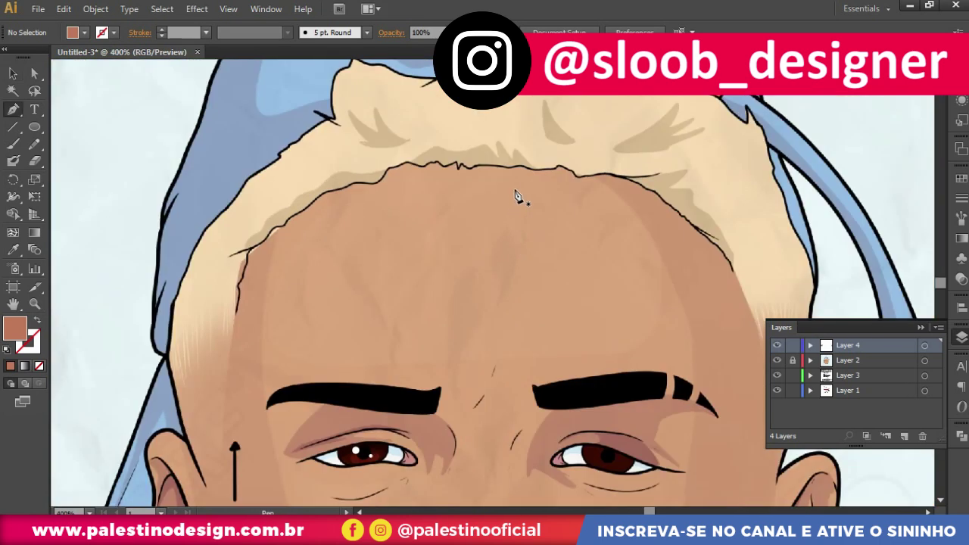
{"action": "left_click", "coordinate": [476, 184]}
{"action": "left_click_drag", "start_coordinate": [300, 350], "coordinate": [579, 361]}
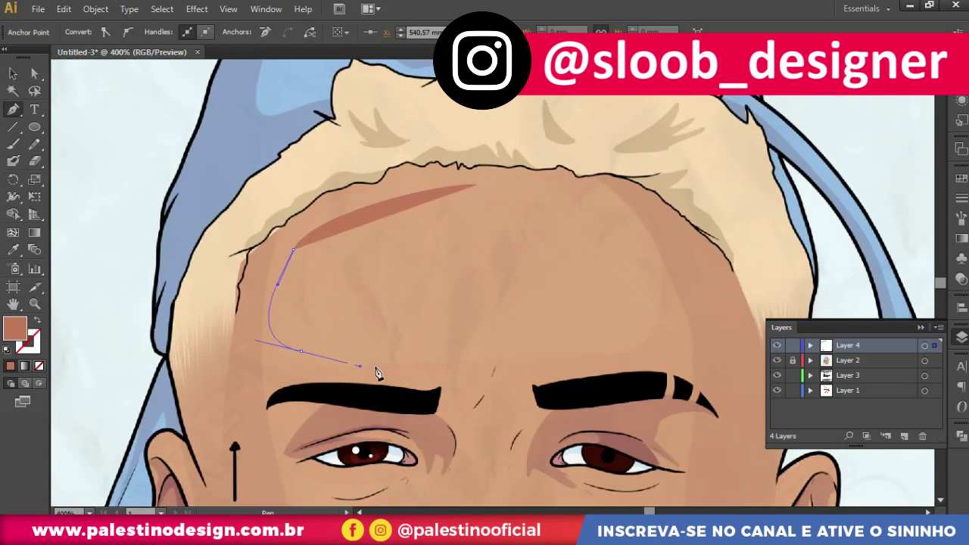
Close the forehead highlight path and fill it with a lightened sampled skin tone
{"action": "left_click_drag", "start_coordinate": [656, 308], "coordinate": [659, 270]}
{"action": "left_click_drag", "start_coordinate": [578, 190], "coordinate": [609, 197]}
{"action": "mouse_move", "coordinate": [477, 184]}
{"action": "left_mouse_down"}
{"action": "mouse_move", "coordinate": [482, 190]}
{"action": "mouse_move", "coordinate": [439, 183]}
{"action": "left_mouse_up"}
{"action": "key", "text": "i"}
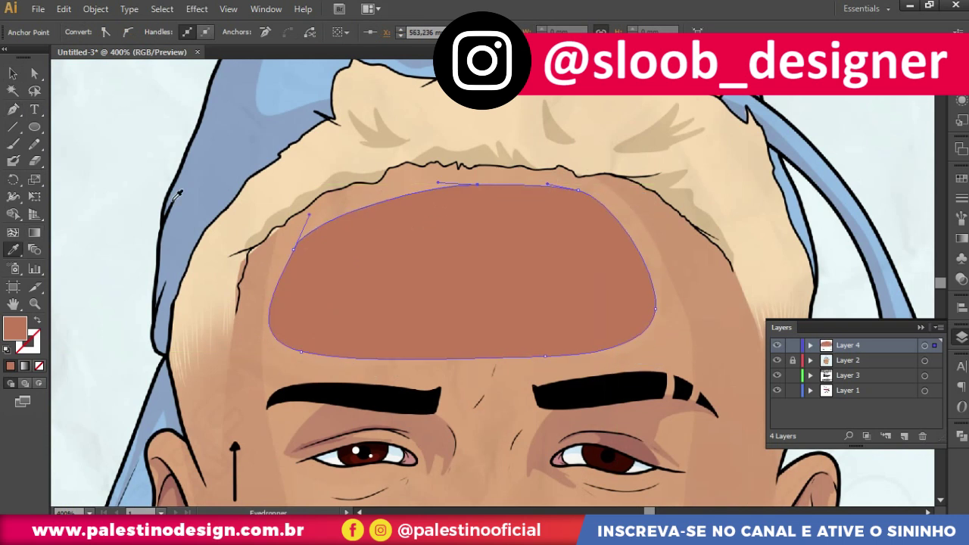
{"action": "left_click", "coordinate": [426, 178]}
{"action": "double_click", "coordinate": [15, 333]}
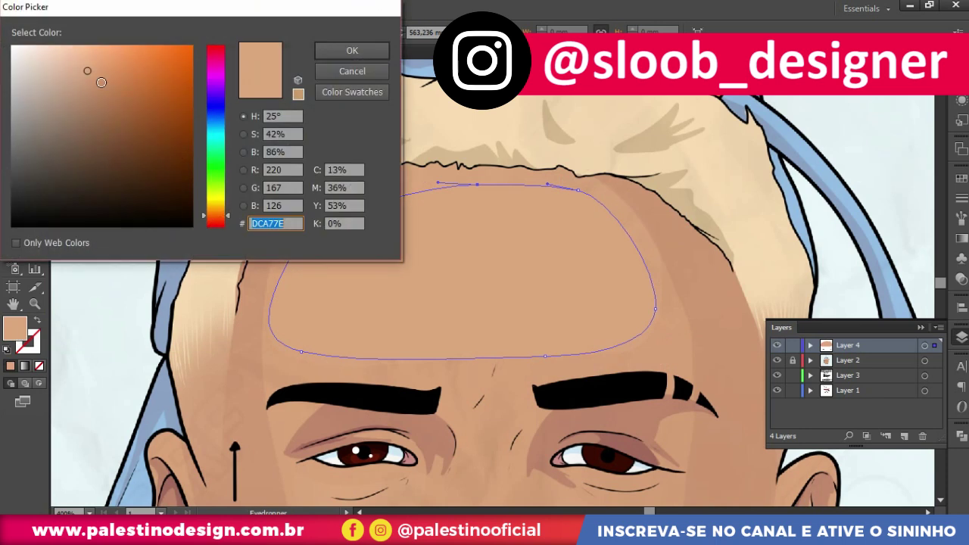
{"action": "left_click", "coordinate": [74, 59]}
{"action": "left_click", "coordinate": [352, 50]}
{"action": "key", "text": "v"}
{"action": "left_click", "coordinate": [415, 211]}
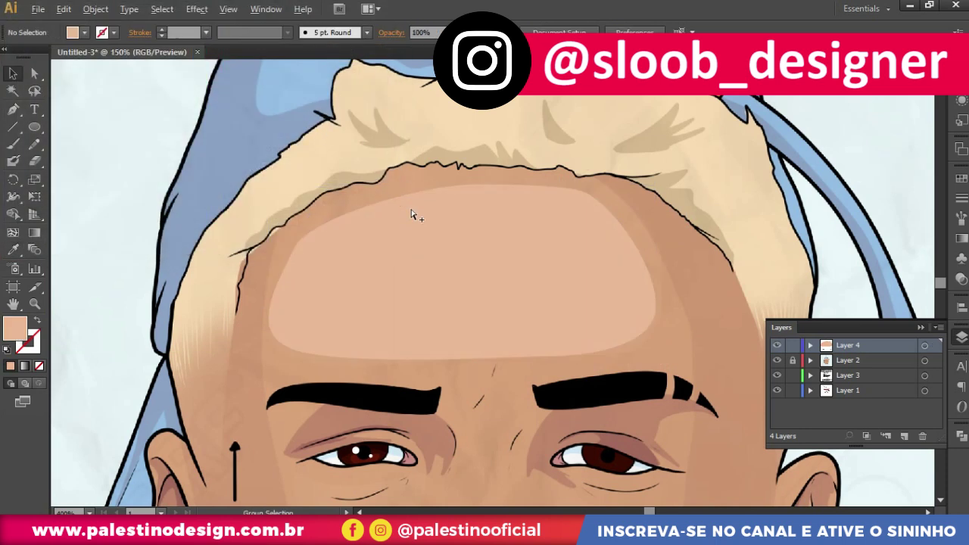
Rematch the forehead highlight to the skin below, settling on D8A077
{"action": "key", "text": "ctrl+1"}
{"action": "left_click", "coordinate": [435, 226]}
{"action": "key", "text": "ctrl+plus"}
{"action": "key", "text": "ctrl+plus"}
{"action": "key", "text": "ctrl+plus"}
{"action": "left_click", "coordinate": [13, 249]}
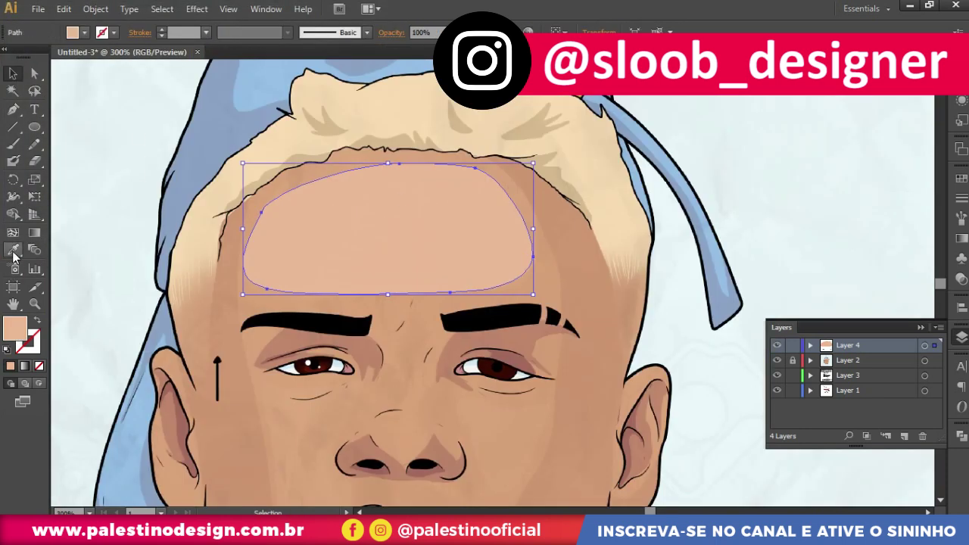
{"action": "left_click", "coordinate": [256, 296]}
{"action": "double_click", "coordinate": [15, 327]}
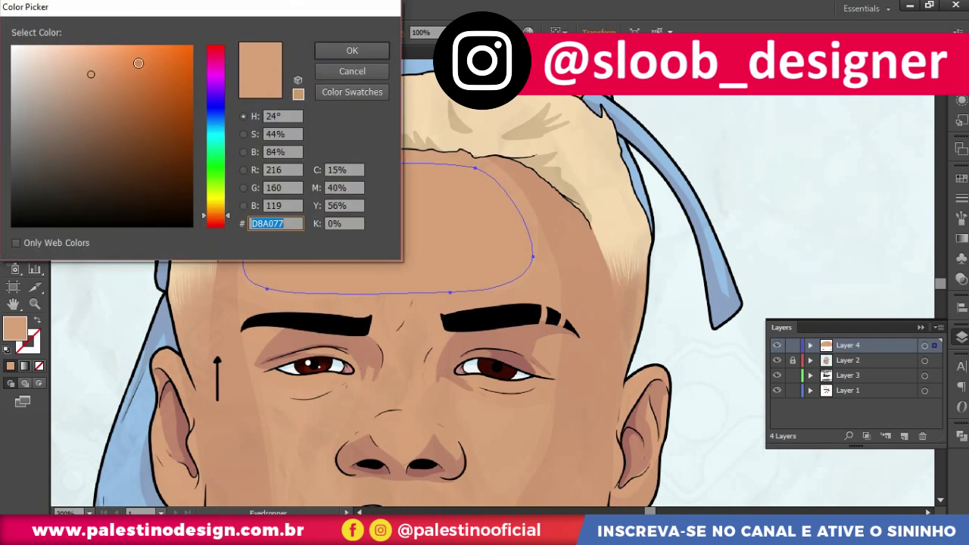
{"action": "left_click", "coordinate": [352, 49]}
{"action": "key", "text": "v"}
{"action": "key", "text": "ctrl+shift+a"}
{"action": "key", "text": "ctrl+minus"}
{"action": "key", "text": "ctrl+minus"}
{"action": "key", "text": "ctrl+plus"}
{"action": "key", "text": "ctrl+plus"}
{"action": "left_click", "coordinate": [469, 137]}
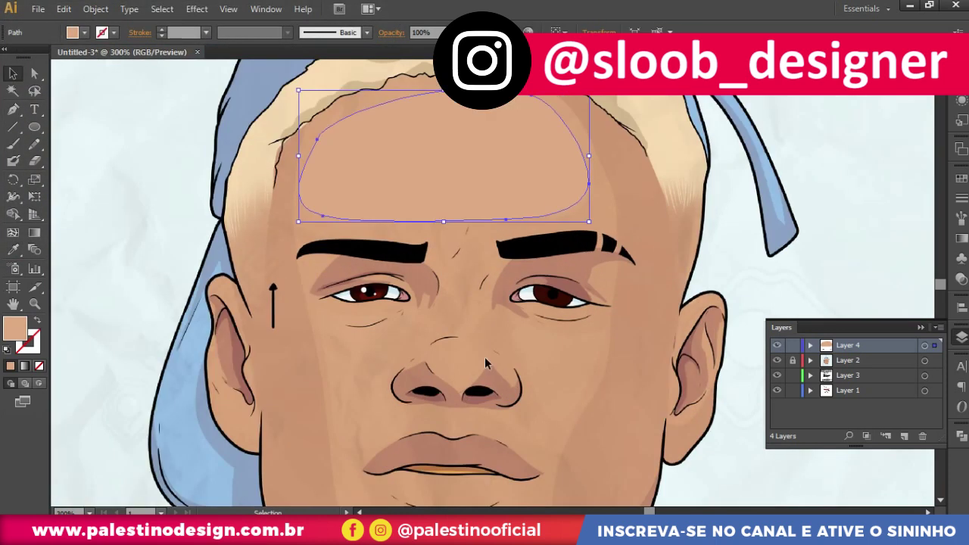
{"action": "left_click_drag", "start_coordinate": [456, 345], "coordinate": [485, 274]}
{"action": "key", "text": "ctrl+plus"}
{"action": "key", "text": "ctrl+plus"}
Draw a freehand highlight shape down the side of the nose
{"action": "key", "text": "n"}
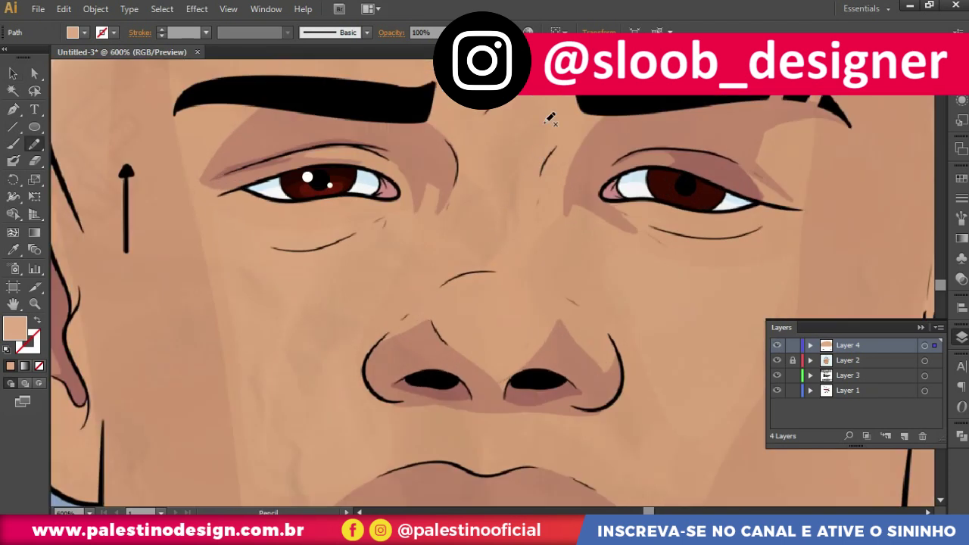
{"action": "mouse_move", "coordinate": [479, 172]}
{"action": "left_mouse_down"}
{"action": "mouse_move", "coordinate": [453, 314]}
{"action": "mouse_move", "coordinate": [496, 344]}
{"action": "left_mouse_up"}
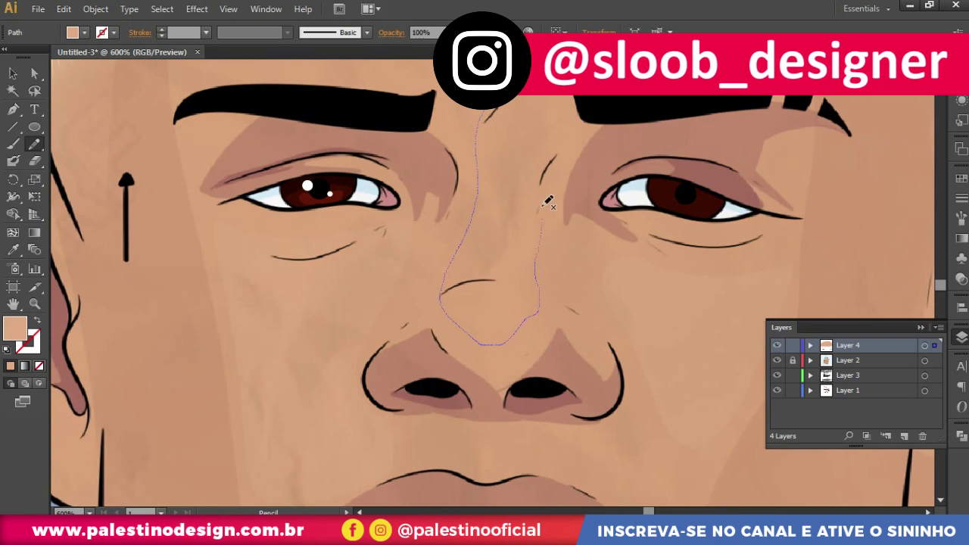
{"action": "left_click_drag", "start_coordinate": [562, 96], "coordinate": [563, 99]}
Draw highlight shapes under both eyes, closing the right one up the cheek
{"action": "left_click_drag", "start_coordinate": [380, 206], "coordinate": [439, 147]}
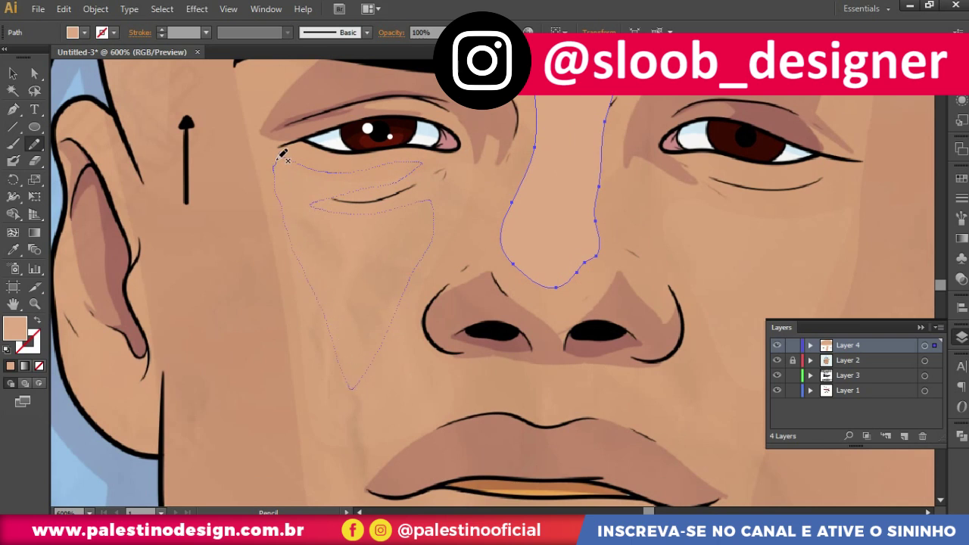
{"action": "left_click_drag", "start_coordinate": [282, 154], "coordinate": [277, 161]}
{"action": "scroll", "coordinate": [303, 227], "scroll_direction": "down", "scroll_amount": 5}
{"action": "scroll", "coordinate": [402, 233], "scroll_direction": "up", "scroll_amount": 6}
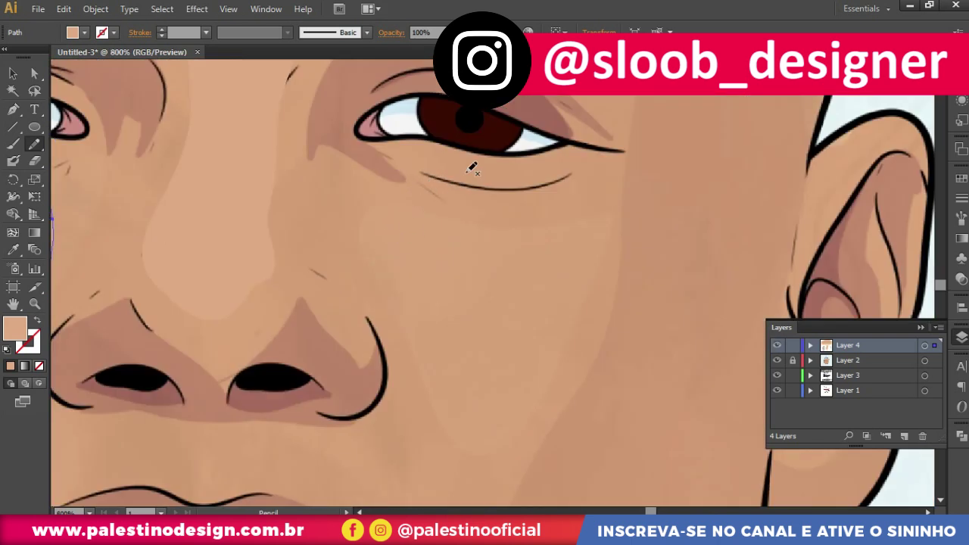
{"action": "left_click_drag", "start_coordinate": [445, 147], "coordinate": [477, 173]}
{"action": "left_click_drag", "start_coordinate": [447, 205], "coordinate": [364, 222]}
{"action": "mouse_move", "coordinate": [596, 284]}
{"action": "left_mouse_down"}
{"action": "mouse_move", "coordinate": [612, 162]}
{"action": "mouse_move", "coordinate": [580, 151]}
{"action": "mouse_move", "coordinate": [475, 152]}
{"action": "left_mouse_up"}
Draw a freehand highlight shape along the chin
{"action": "scroll", "coordinate": [475, 151], "scroll_direction": "down", "scroll_amount": 3}
{"action": "scroll", "coordinate": [562, 268], "scroll_direction": "up", "scroll_amount": 2}
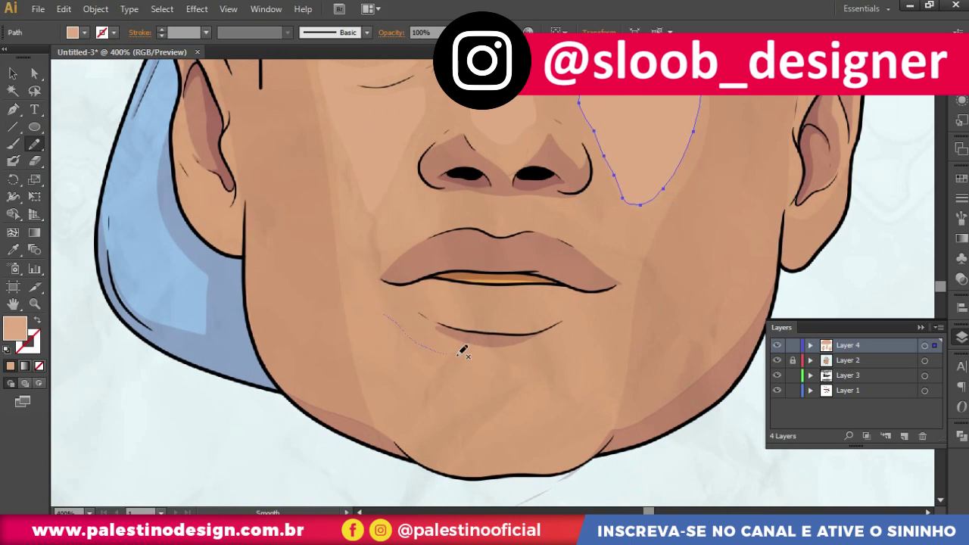
{"action": "left_click_drag", "start_coordinate": [578, 357], "coordinate": [581, 434]}
{"action": "left_click_drag", "start_coordinate": [399, 401], "coordinate": [368, 311]}
{"action": "scroll", "coordinate": [605, 250], "scroll_direction": "up", "scroll_amount": 2}
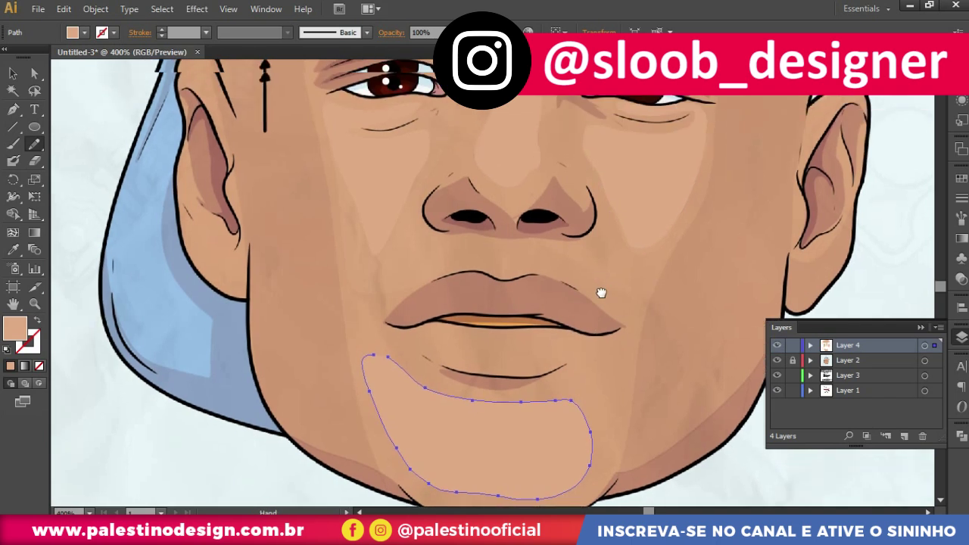
Return to the Selection tool, zoom out to the whole face and deselect
{"action": "key", "text": "v"}
{"action": "key", "text": "ctrl+minus"}
{"action": "key", "text": "ctrl+minus"}
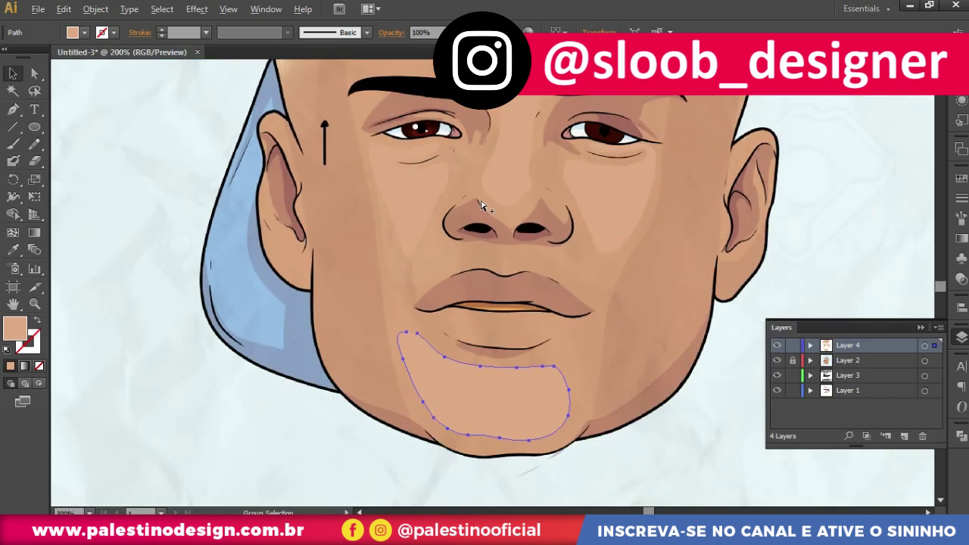
{"action": "key", "text": "ctrl+minus"}
{"action": "key", "text": "ctrl+shift+a"}
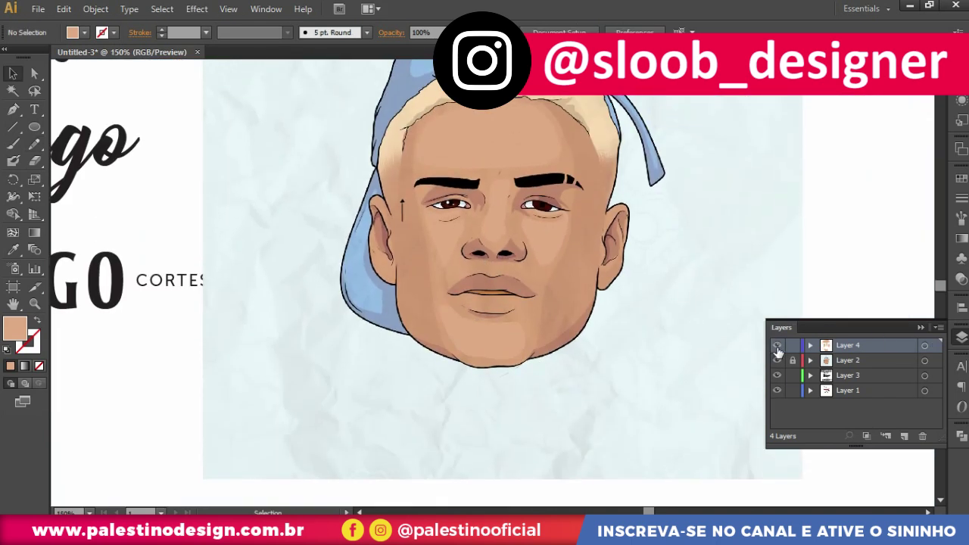
Select the forehead, nose, cheek and chin highlights and give them a new fill colour
{"action": "left_click", "coordinate": [777, 346]}
{"action": "left_click", "coordinate": [777, 348]}
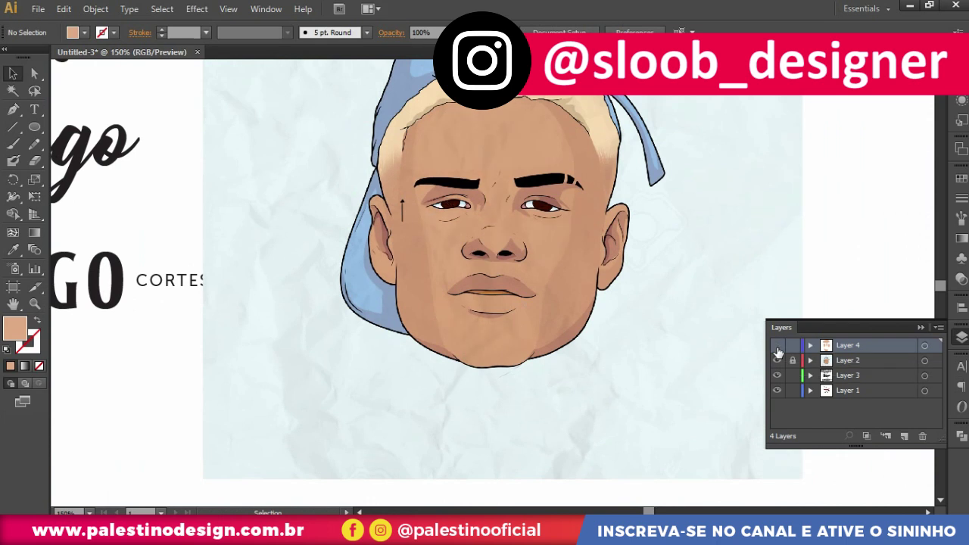
{"action": "key", "text": "ctrl+plus"}
{"action": "left_click", "coordinate": [494, 125]}
{"action": "left_click", "coordinate": [500, 219], "text": "shift"}
{"action": "left_click", "coordinate": [560, 257], "text": "shift"}
{"action": "left_click", "coordinate": [479, 398], "text": "shift"}
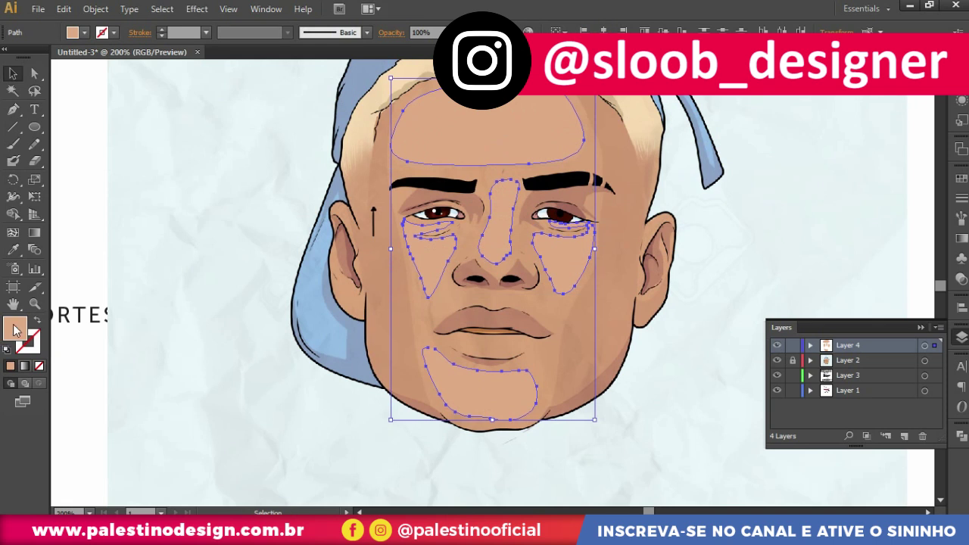
{"action": "double_click", "coordinate": [15, 327]}
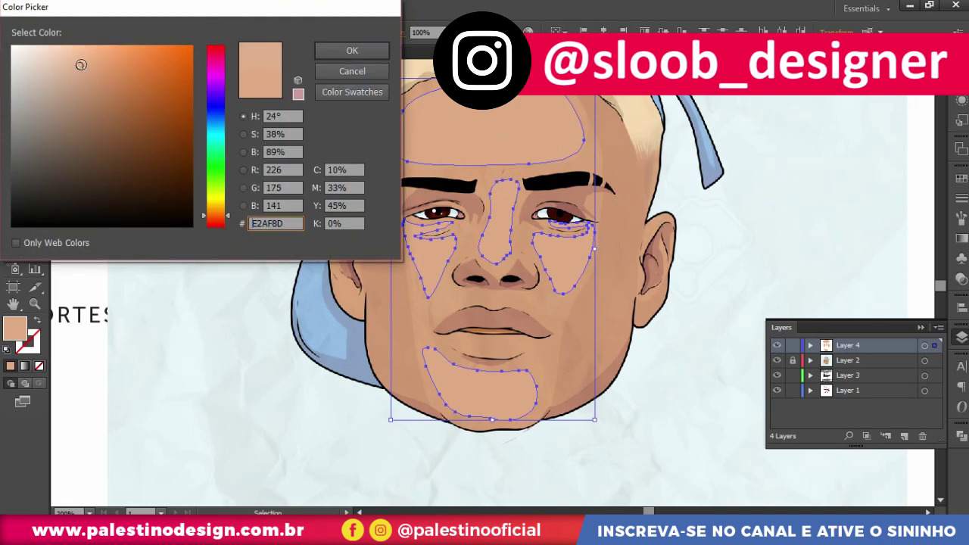
{"action": "left_click", "coordinate": [352, 50]}
Deselect the highlights and zoom to 200% on the face, checking the highlight layer
{"action": "left_click", "coordinate": [241, 279]}
{"action": "key", "text": "ctrl+minus"}
{"action": "key", "text": "ctrl+minus"}
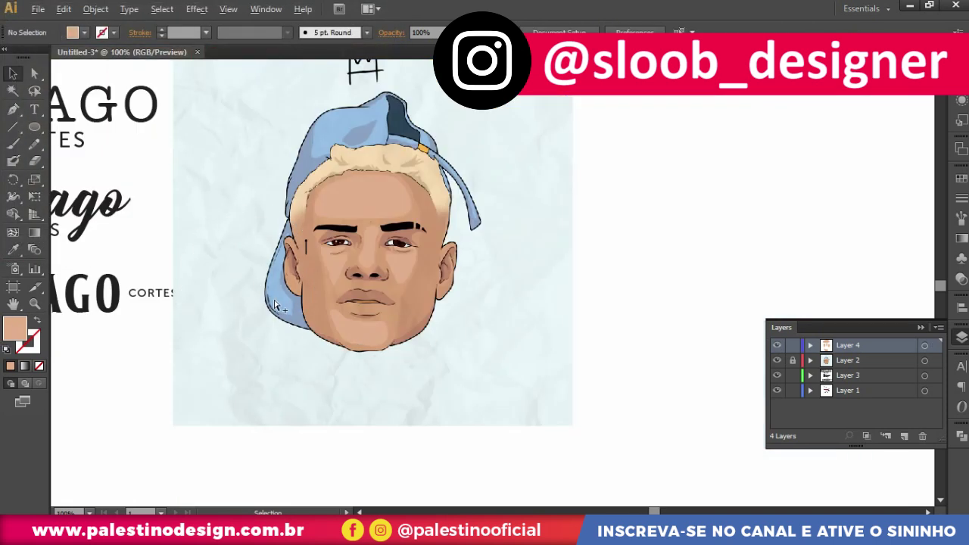
{"action": "key", "text": "ctrl+plus"}
{"action": "left_click", "coordinate": [777, 345]}
{"action": "left_click", "coordinate": [776, 345]}
{"action": "key", "text": "ctrl+minus"}
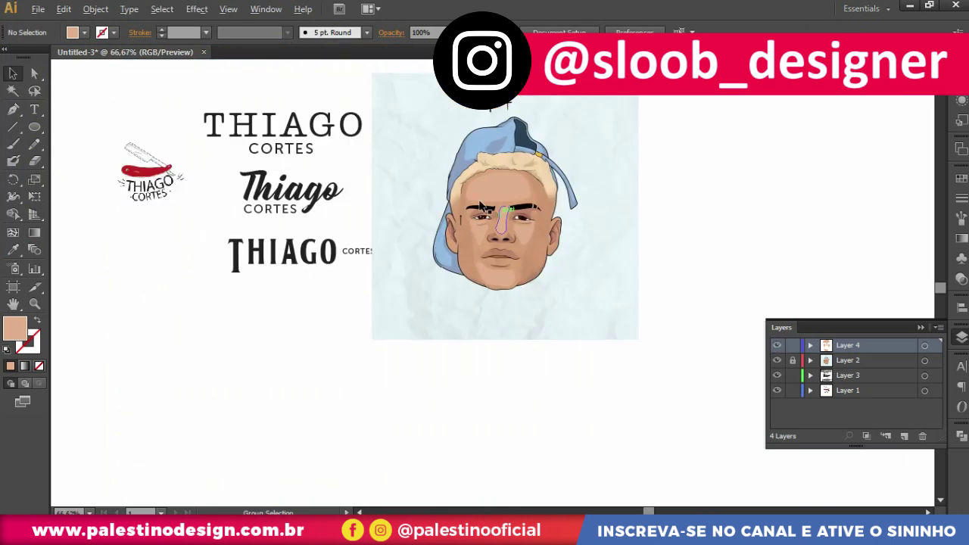
{"action": "key", "text": "ctrl+plus"}
{"action": "scroll", "coordinate": [540, 227], "scroll_direction": "up", "scroll_amount": 1}
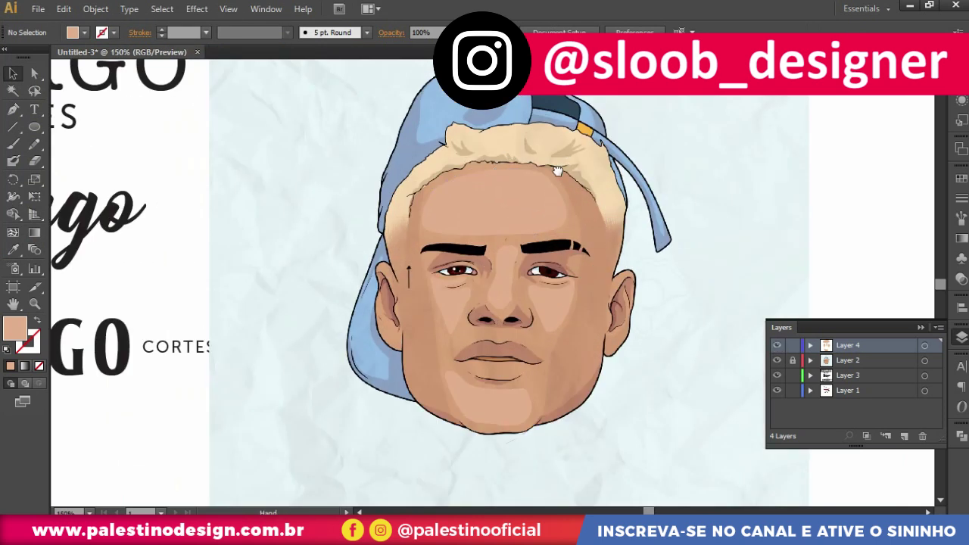
{"action": "scroll", "coordinate": [534, 266], "scroll_direction": "up", "scroll_amount": 1}
{"action": "key", "text": "ctrl+plus"}
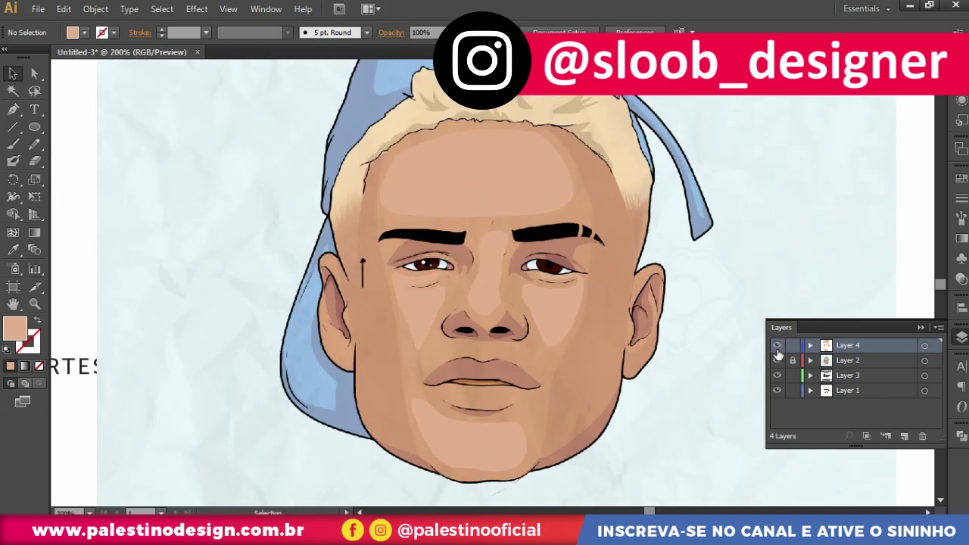
Toggle the highlight layer off and on to compare the face with and without highlights
{"action": "left_click", "coordinate": [775, 346]}
{"action": "key", "text": "ctrl+minus"}
{"action": "key", "text": "ctrl+plus"}
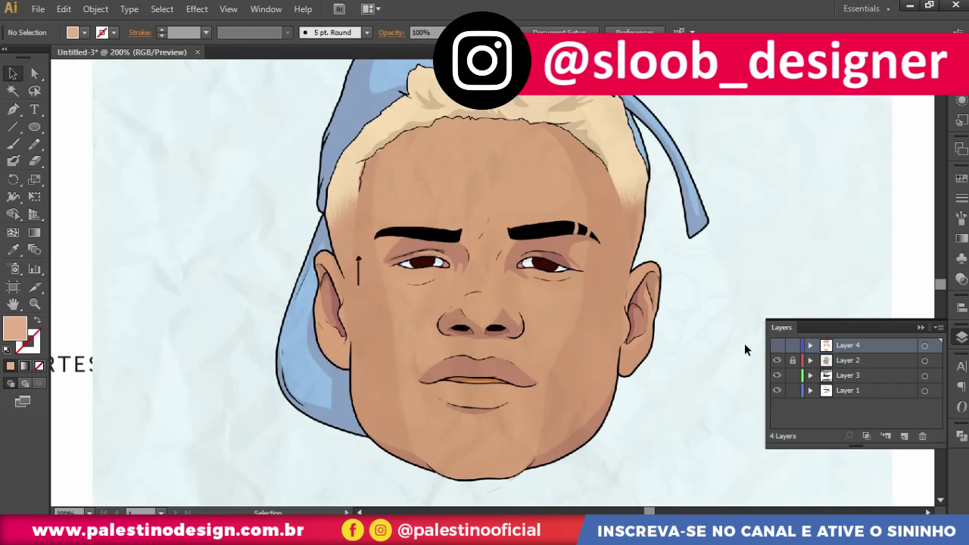
{"action": "left_click", "coordinate": [776, 346]}
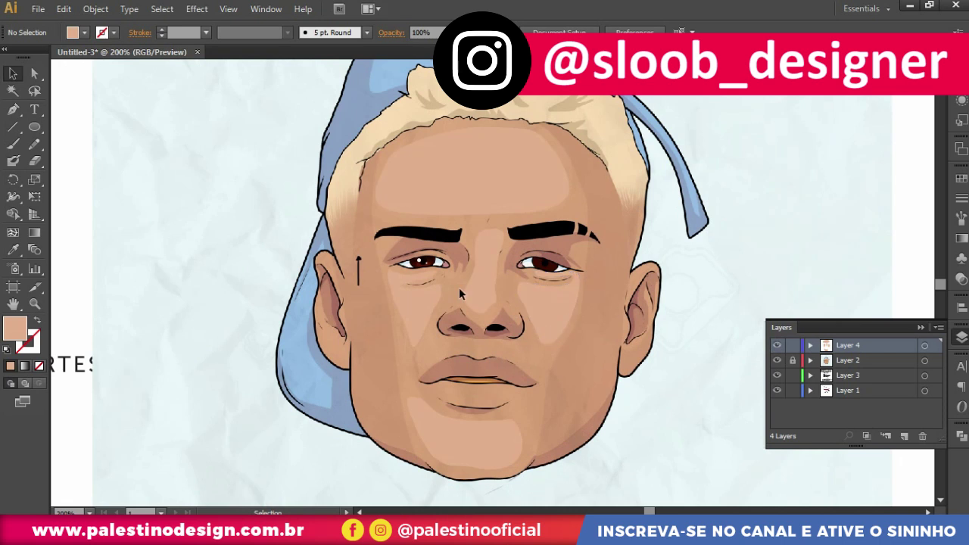
{"action": "scroll", "coordinate": [458, 287], "scroll_direction": "up", "scroll_amount": 3}
{"action": "scroll", "coordinate": [375, 390], "scroll_direction": "down", "scroll_amount": 3}
{"action": "left_click_drag", "start_coordinate": [374, 390], "coordinate": [387, 346]}
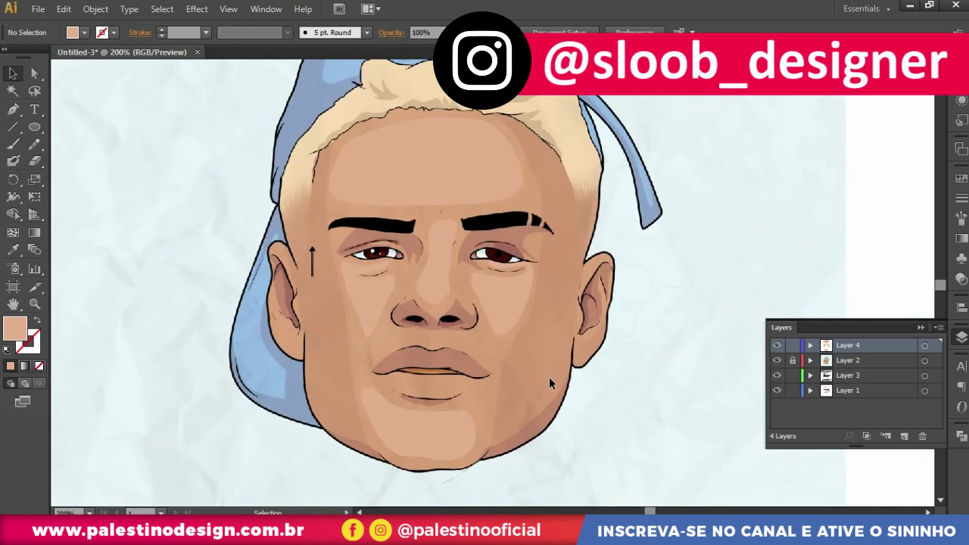
{"action": "left_click", "coordinate": [774, 344]}
{"action": "scroll", "coordinate": [497, 363], "scroll_direction": "up", "scroll_amount": 3}
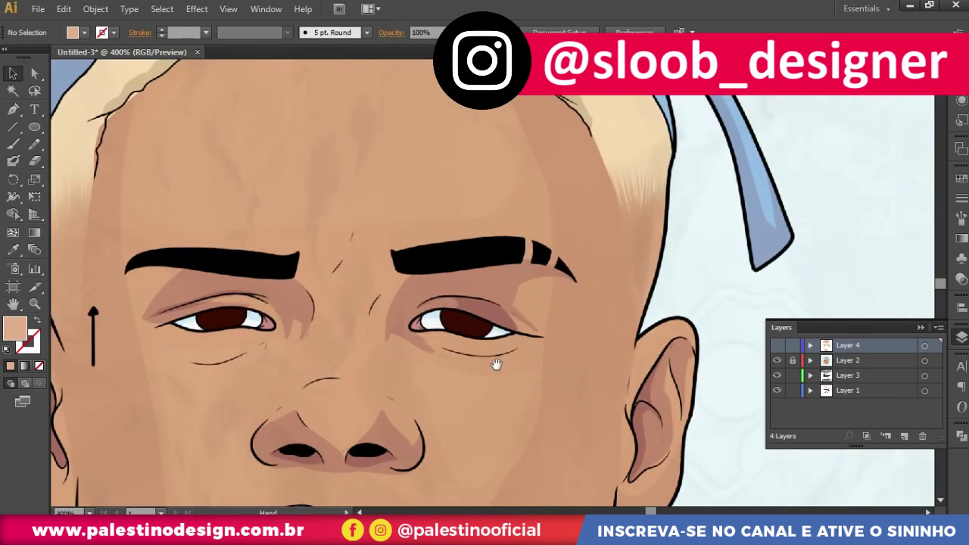
{"action": "scroll", "coordinate": [515, 326], "scroll_direction": "down", "scroll_amount": 2}
{"action": "scroll", "coordinate": [535, 286], "scroll_direction": "up", "scroll_amount": 2}
{"action": "left_click", "coordinate": [775, 344]}
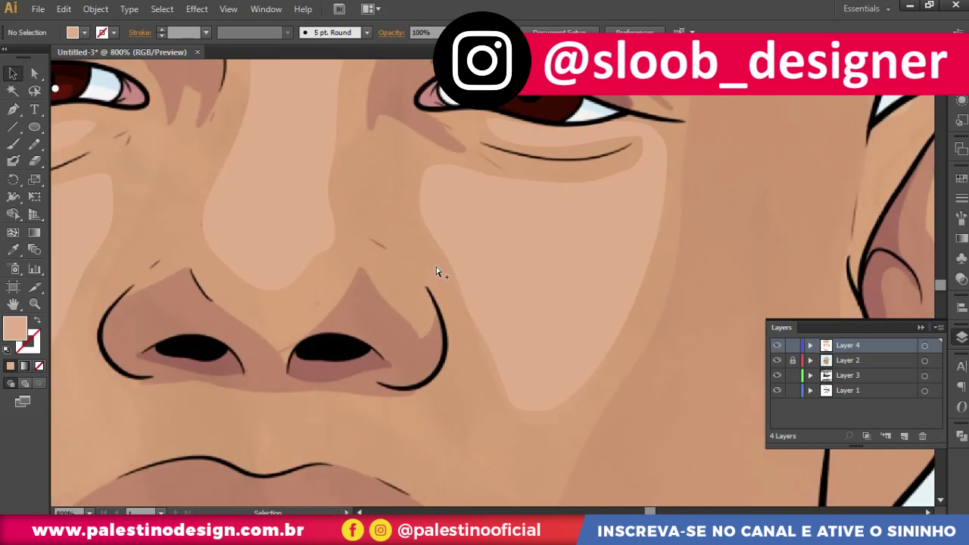
{"action": "scroll", "coordinate": [435, 269], "scroll_direction": "down", "scroll_amount": 1}
{"action": "scroll", "coordinate": [502, 292], "scroll_direction": "down", "scroll_amount": 1}
Set the fill of all forehead, nose, cheek and chin highlights to lighter skin tone #EAC2A7
{"action": "left_click", "coordinate": [549, 294]}
{"action": "scroll", "coordinate": [550, 293], "scroll_direction": "down", "scroll_amount": 3}
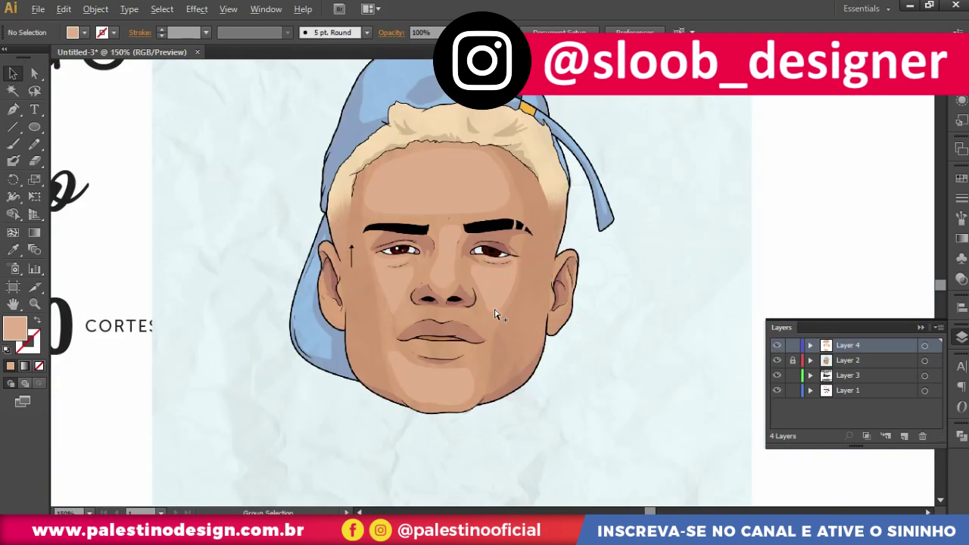
{"action": "scroll", "coordinate": [485, 281], "scroll_direction": "up", "scroll_amount": 2}
{"action": "left_click", "coordinate": [484, 282]}
{"action": "left_click", "coordinate": [425, 152], "text": "shift"}
{"action": "left_click", "coordinate": [345, 295], "text": "shift"}
{"action": "left_click", "coordinate": [415, 257], "text": "shift"}
{"action": "left_click", "coordinate": [393, 424], "text": "shift"}
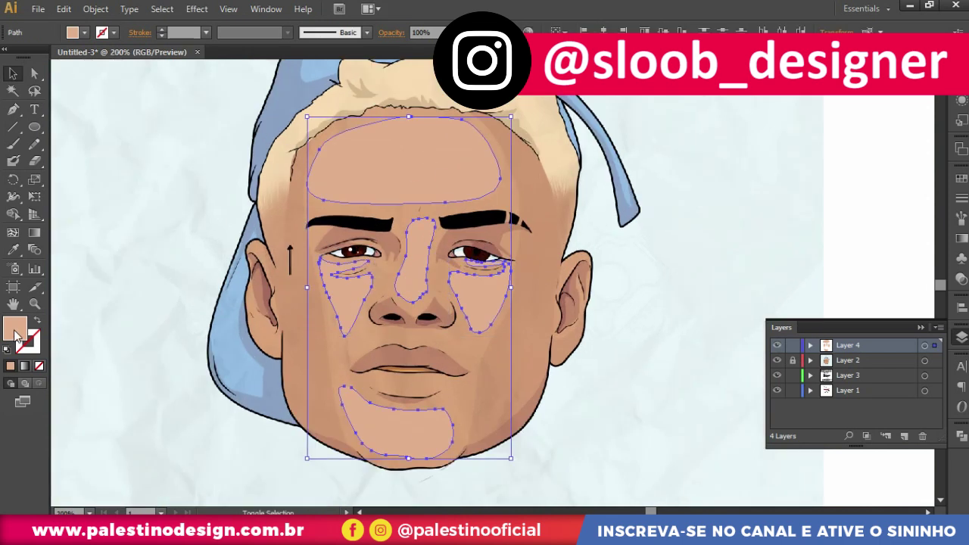
{"action": "double_click", "coordinate": [15, 332]}
{"action": "left_click_drag", "start_coordinate": [78, 67], "coordinate": [63, 60]}
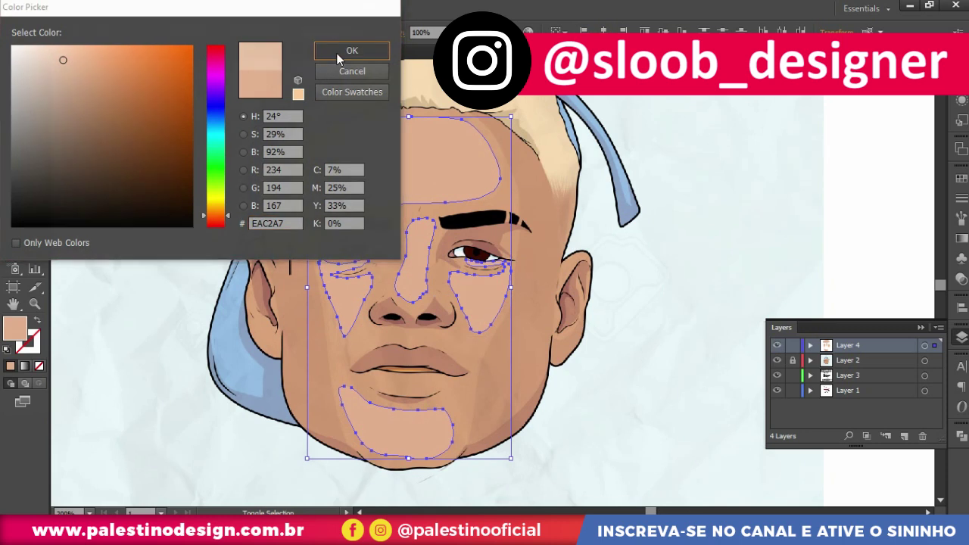
{"action": "left_click", "coordinate": [352, 51]}
Deselect, view the artwork at 100% and select one face highlight shape
{"action": "left_click", "coordinate": [627, 263]}
{"action": "key", "text": "ctrl+1"}
{"action": "scroll", "coordinate": [537, 367], "scroll_direction": "down", "scroll_amount": 2}
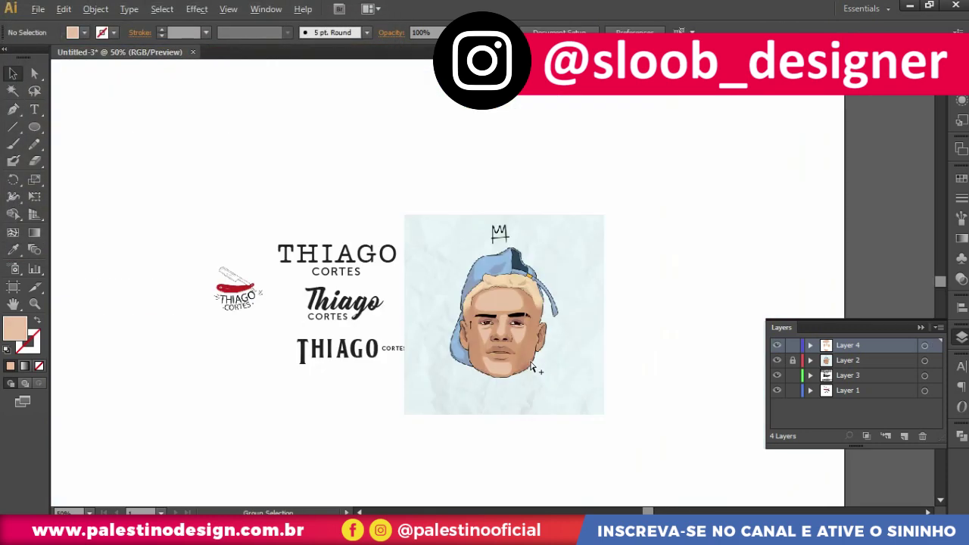
{"action": "scroll", "coordinate": [532, 361], "scroll_direction": "up", "scroll_amount": 2}
{"action": "scroll", "coordinate": [514, 353], "scroll_direction": "up", "scroll_amount": 2}
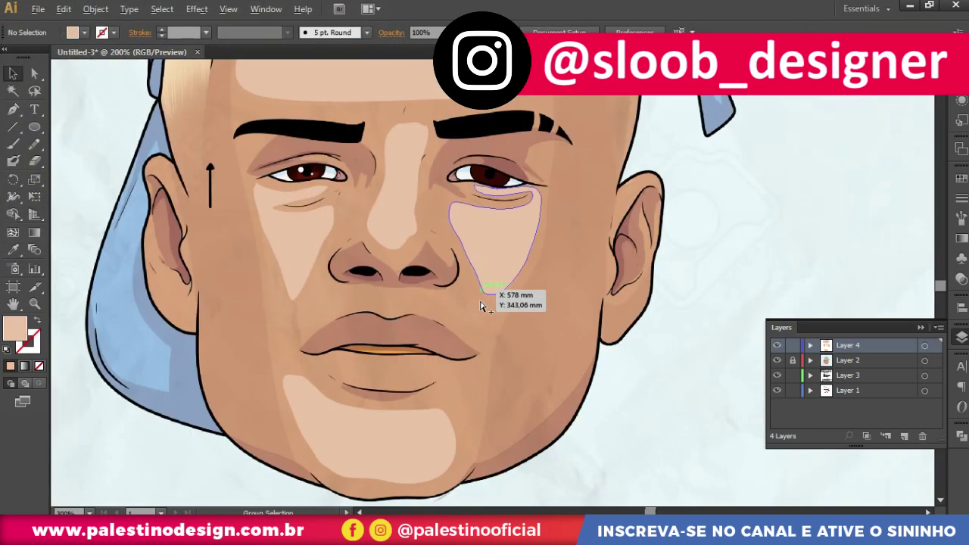
{"action": "scroll", "coordinate": [466, 244], "scroll_direction": "down", "scroll_amount": 1}
{"action": "scroll", "coordinate": [467, 244], "scroll_direction": "down", "scroll_amount": 1}
{"action": "left_click", "coordinate": [480, 292]}
{"action": "scroll", "coordinate": [480, 292], "scroll_direction": "down", "scroll_amount": 1}
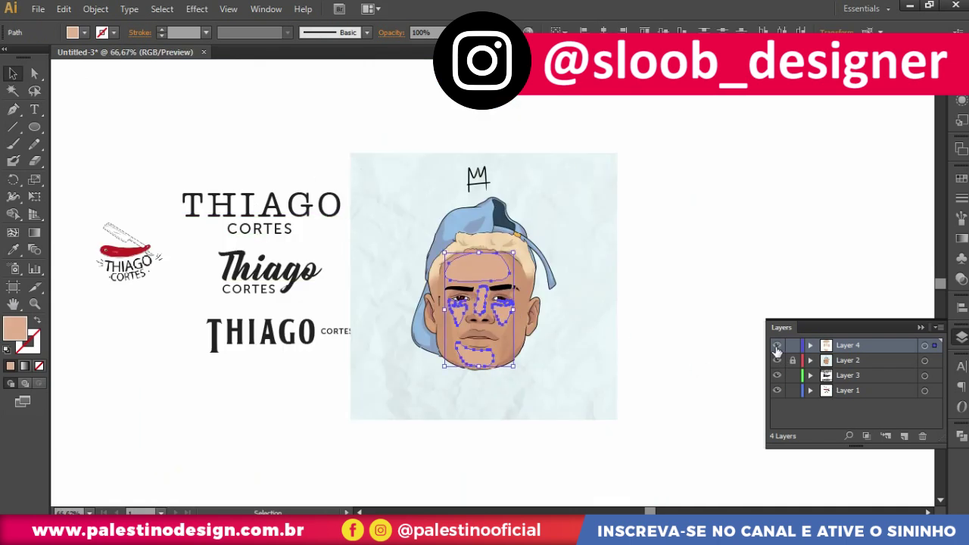
Hide the face highlight layer and the alternate THIAGO text logo layer
{"action": "left_click", "coordinate": [777, 345]}
{"action": "left_click", "coordinate": [776, 376]}
{"action": "left_click", "coordinate": [776, 375]}
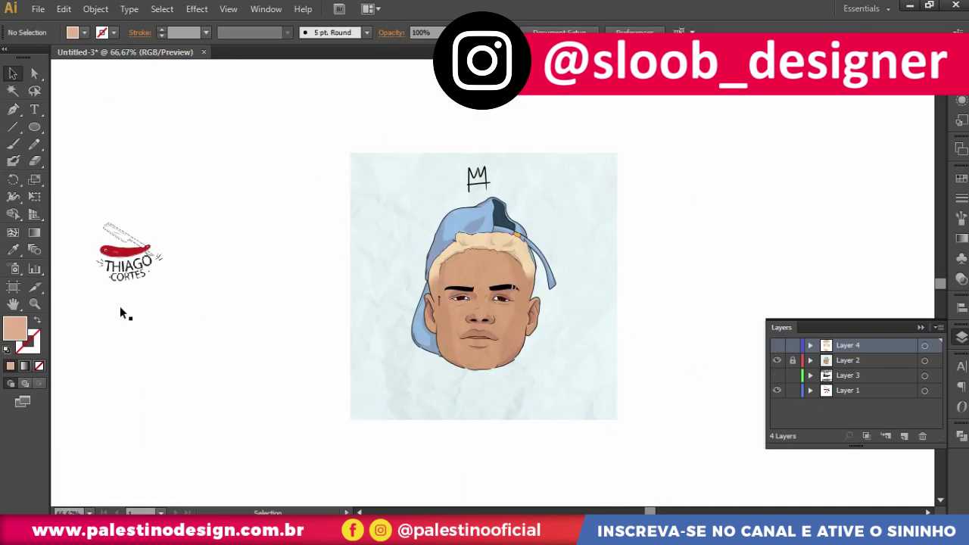
Scale up the red razor logo image and reframe the view around both artworks
{"action": "left_click", "coordinate": [125, 288]}
{"action": "left_click_drag", "start_coordinate": [169, 211], "coordinate": [283, 140]}
{"action": "left_click_drag", "start_coordinate": [198, 182], "coordinate": [203, 208]}
{"action": "scroll", "coordinate": [212, 219], "scroll_direction": "left", "scroll_amount": 5}
{"action": "left_click_drag", "start_coordinate": [440, 167], "coordinate": [448, 158]}
{"action": "left_click", "coordinate": [489, 217]}
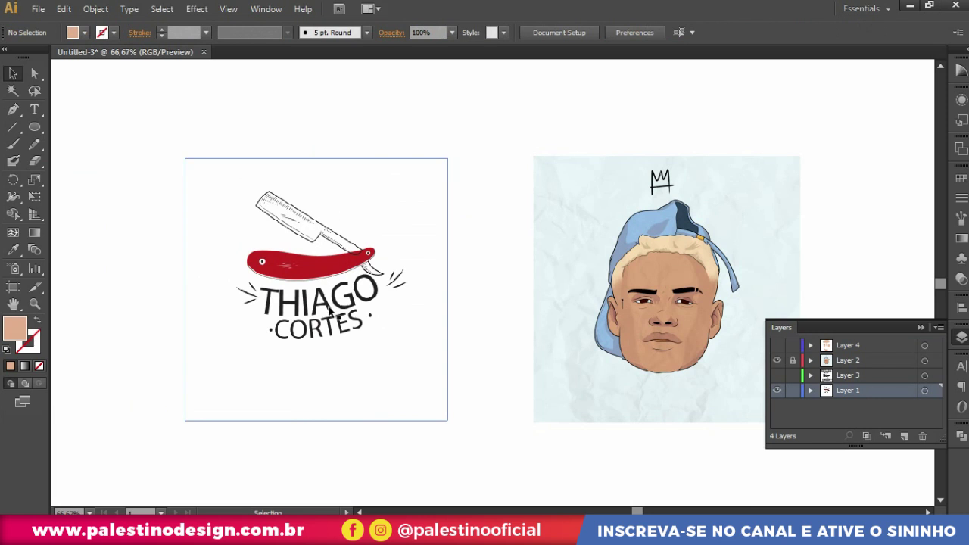
{"action": "left_click_drag", "start_coordinate": [576, 267], "coordinate": [502, 266]}
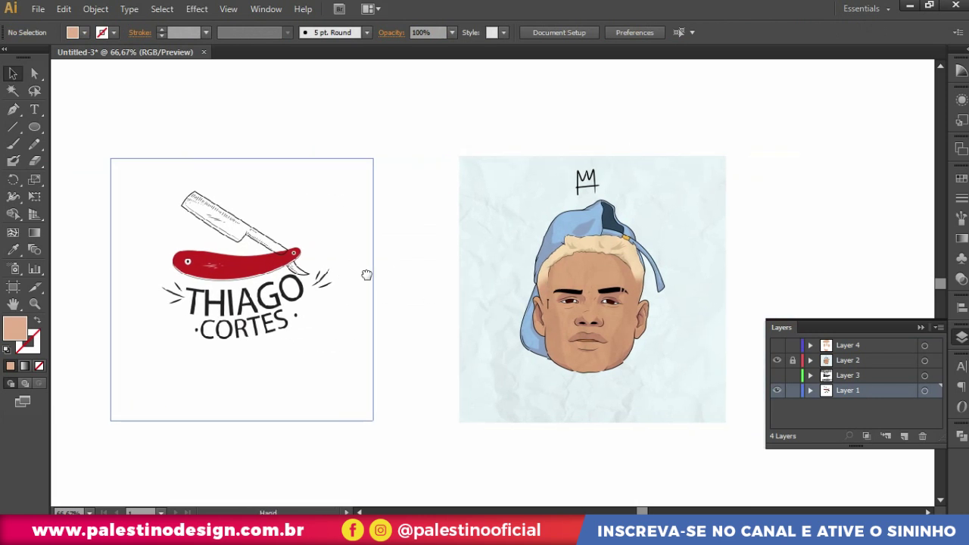
{"action": "left_click_drag", "start_coordinate": [367, 274], "coordinate": [422, 270]}
{"action": "left_click", "coordinate": [920, 328]}
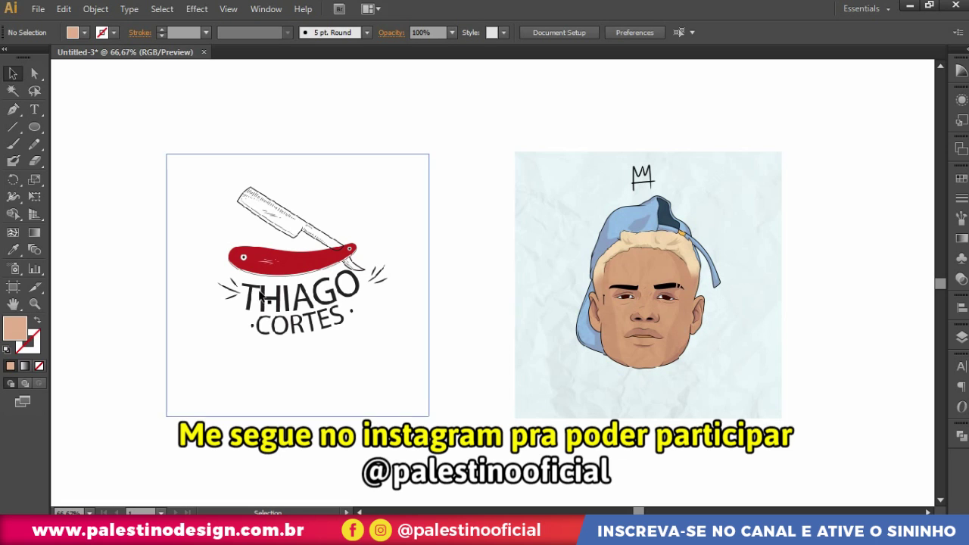
Enlarge the razor logo to about 197.19 mm square beside the portrait
{"action": "left_click", "coordinate": [391, 193]}
{"action": "mouse_move", "coordinate": [428, 154]}
{"action": "left_mouse_down"}
{"action": "mouse_move", "coordinate": [457, 152]}
{"action": "mouse_move", "coordinate": [462, 162]}
{"action": "mouse_move", "coordinate": [526, 151]}
{"action": "left_mouse_up"}
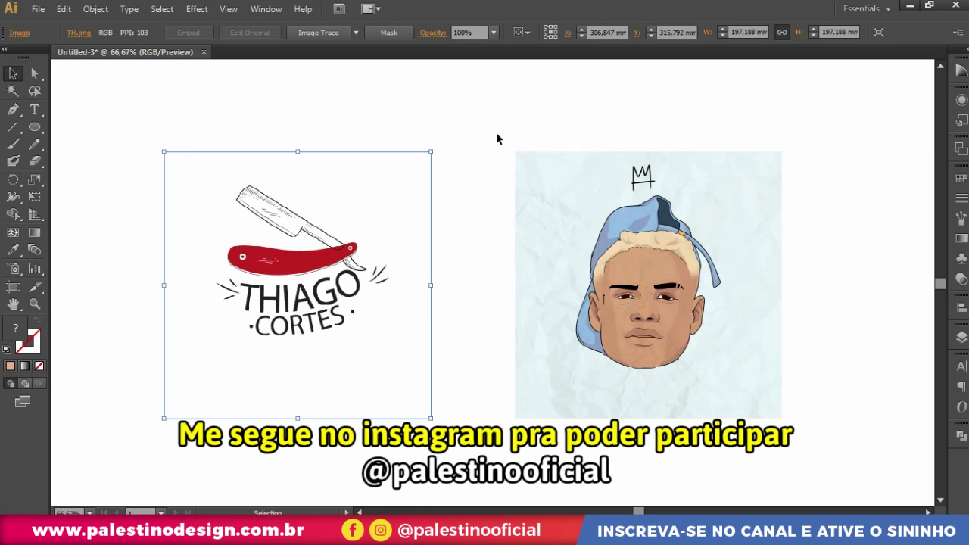
{"action": "left_click", "coordinate": [496, 139]}
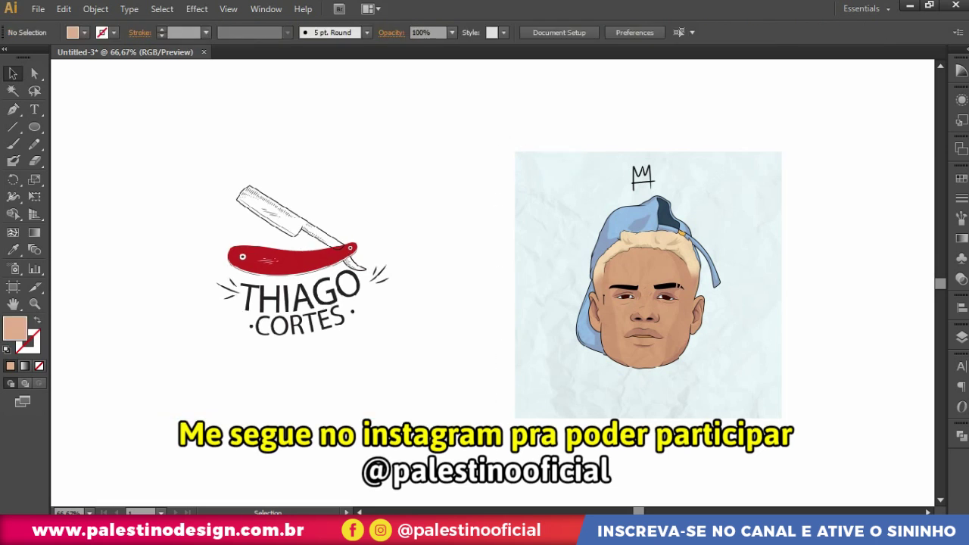